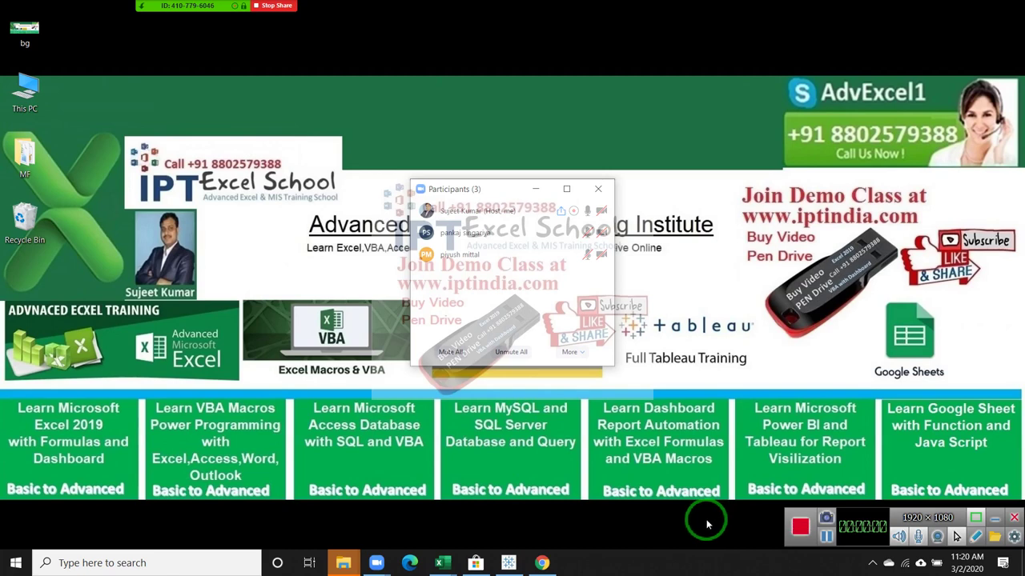
Close the Zoom Participants list, reopen it from the meeting toolbar, then close it again
{"action": "left_click", "coordinate": [596, 190]}
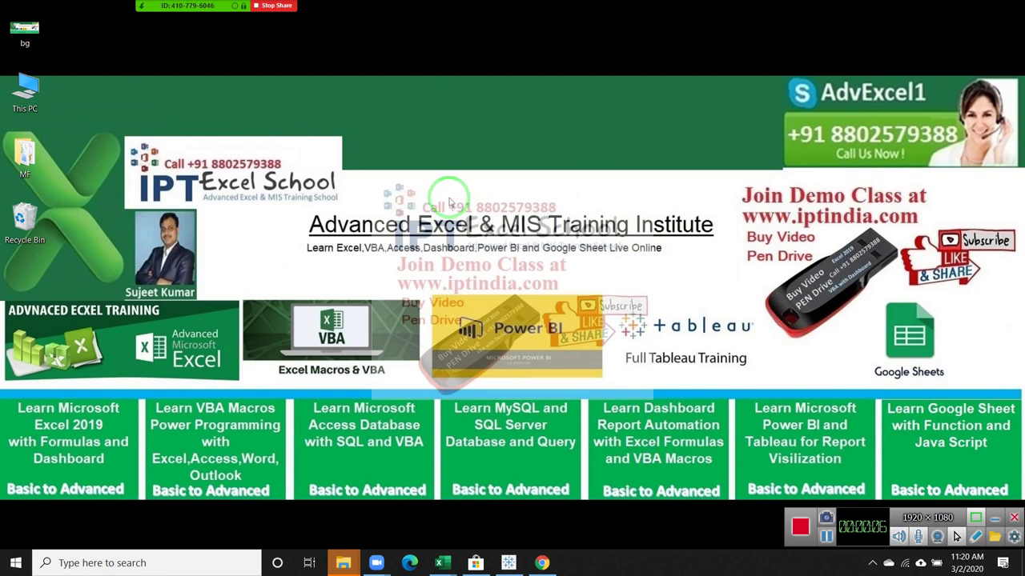
{"action": "mouse_move", "coordinate": [194, 6]}
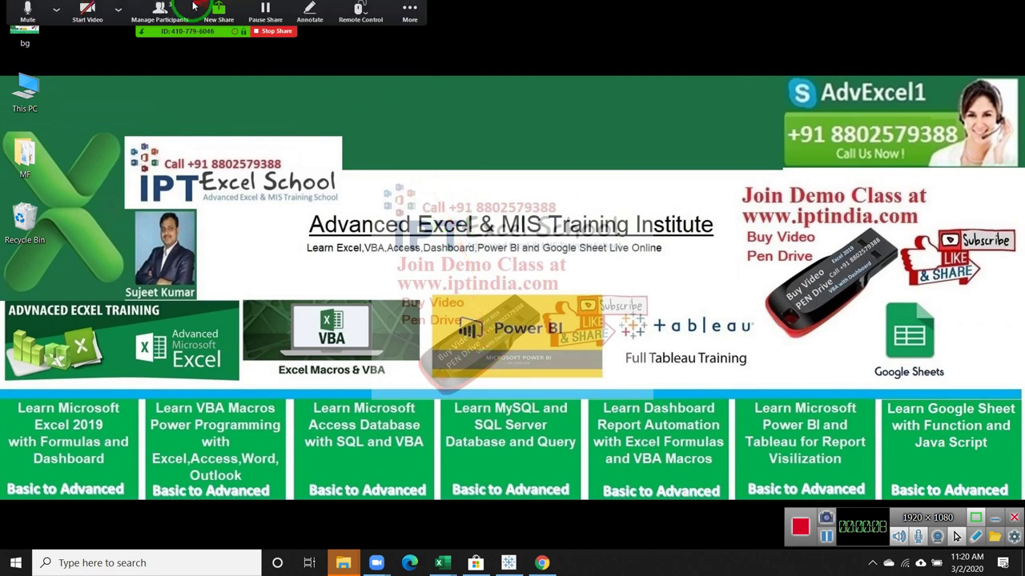
{"action": "left_click", "coordinate": [160, 11]}
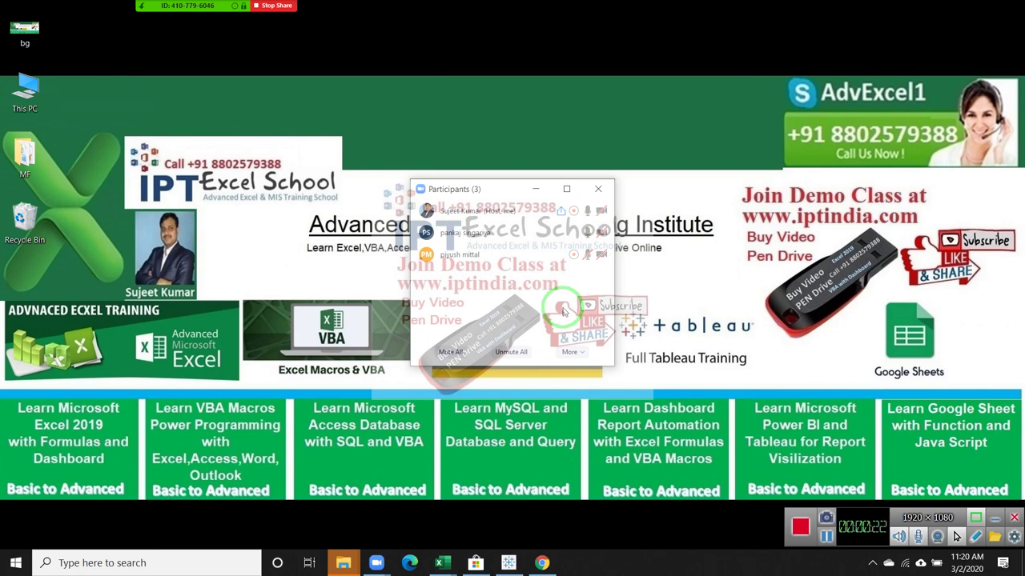
{"action": "left_click", "coordinate": [597, 188]}
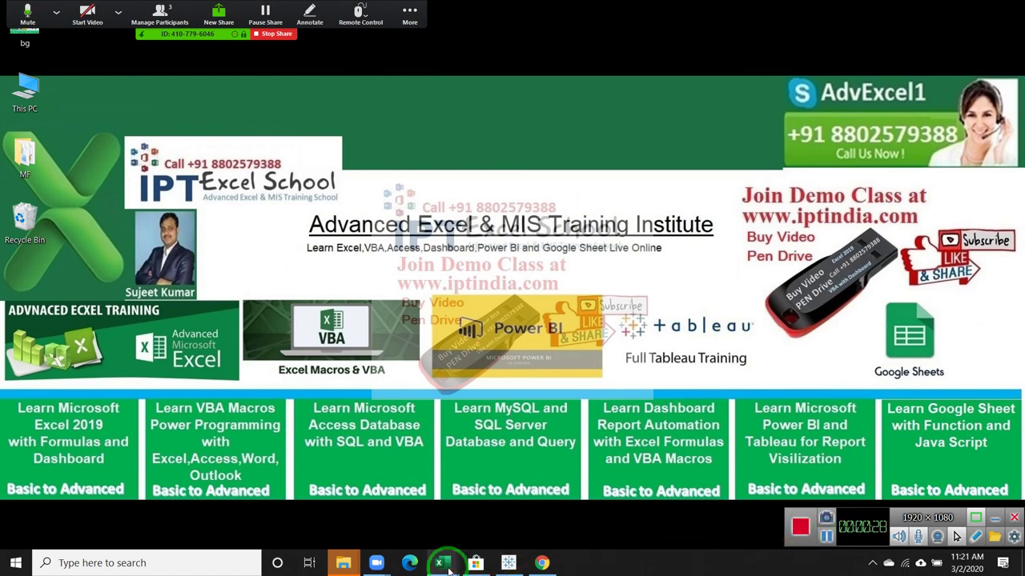
Bring the Excel workbook forward, then briefly reopen and close the Zoom participants list
{"action": "mouse_move", "coordinate": [454, 552]}
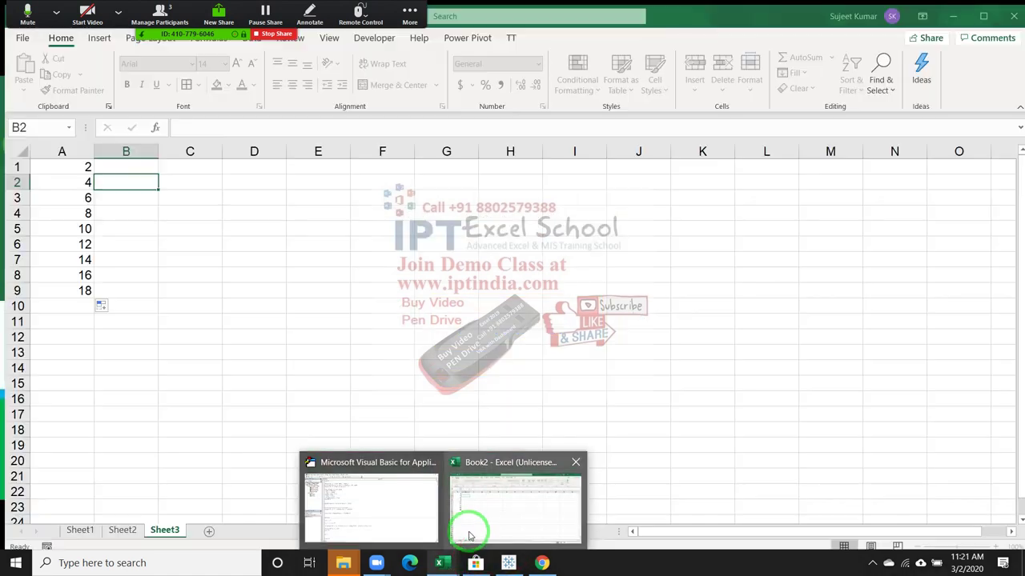
{"action": "left_click", "coordinate": [469, 525]}
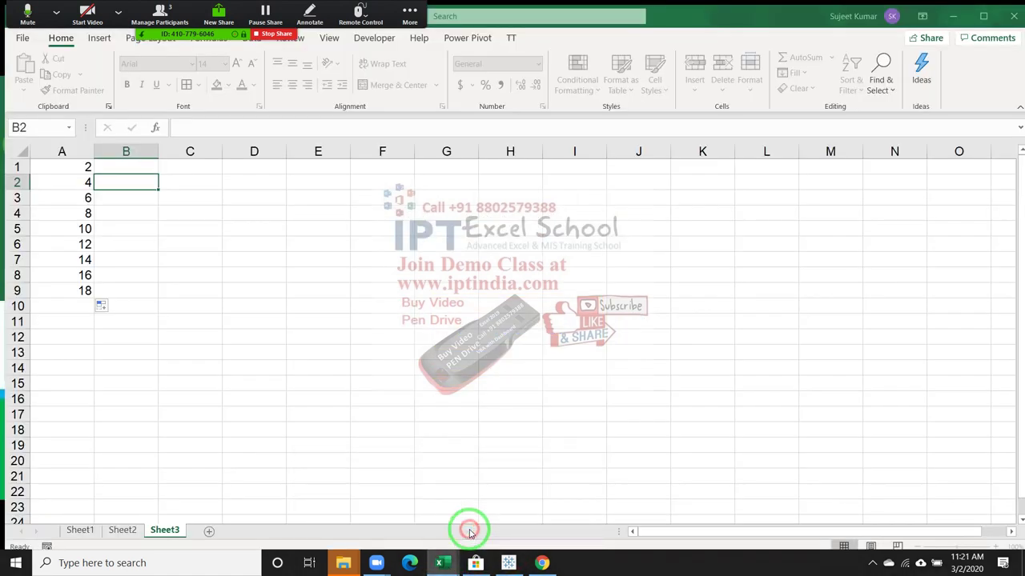
{"action": "left_click", "coordinate": [177, 268]}
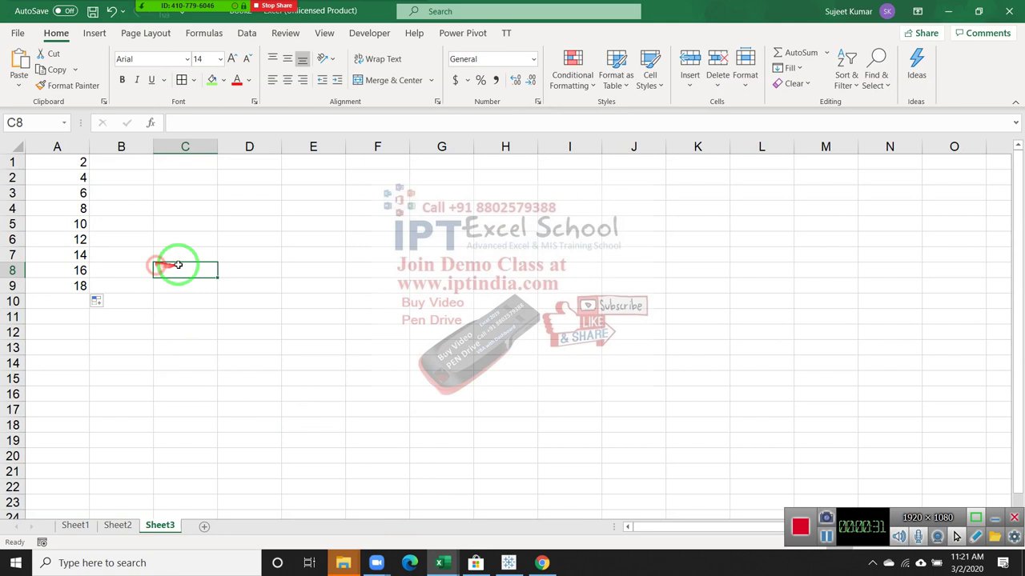
{"action": "left_click", "coordinate": [171, 13]}
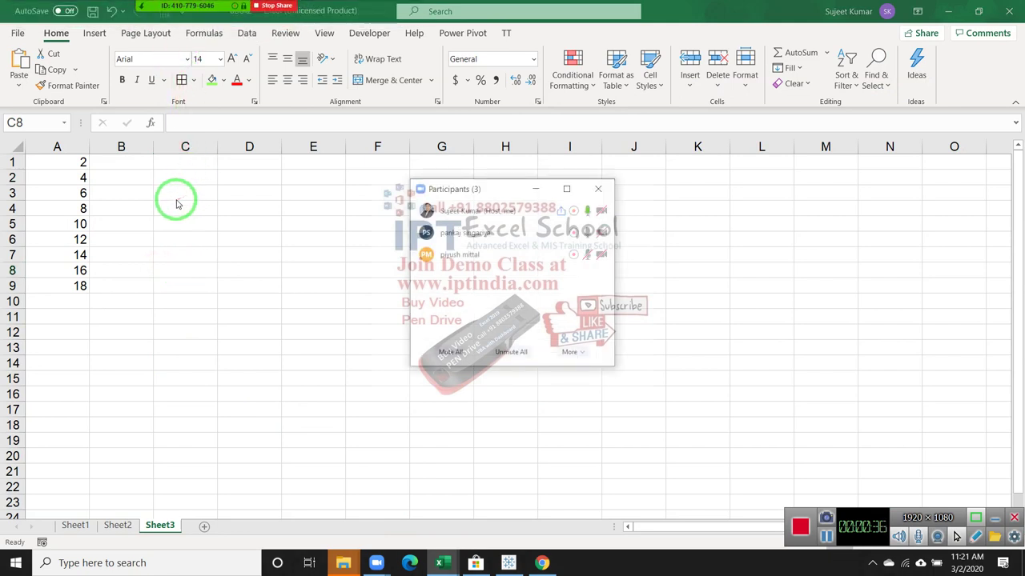
{"action": "left_click", "coordinate": [598, 189]}
Delete the numbers in A1:A11 and close the workbook with Don't Save
{"action": "left_click_drag", "start_coordinate": [76, 163], "coordinate": [66, 315]}
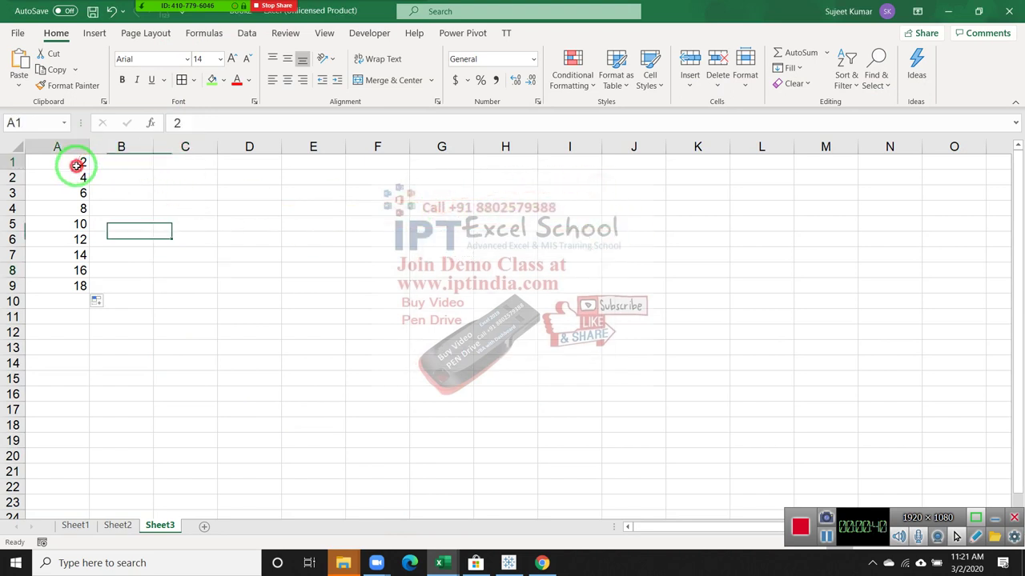
{"action": "key", "text": "Delete"}
{"action": "left_click", "coordinate": [232, 270]}
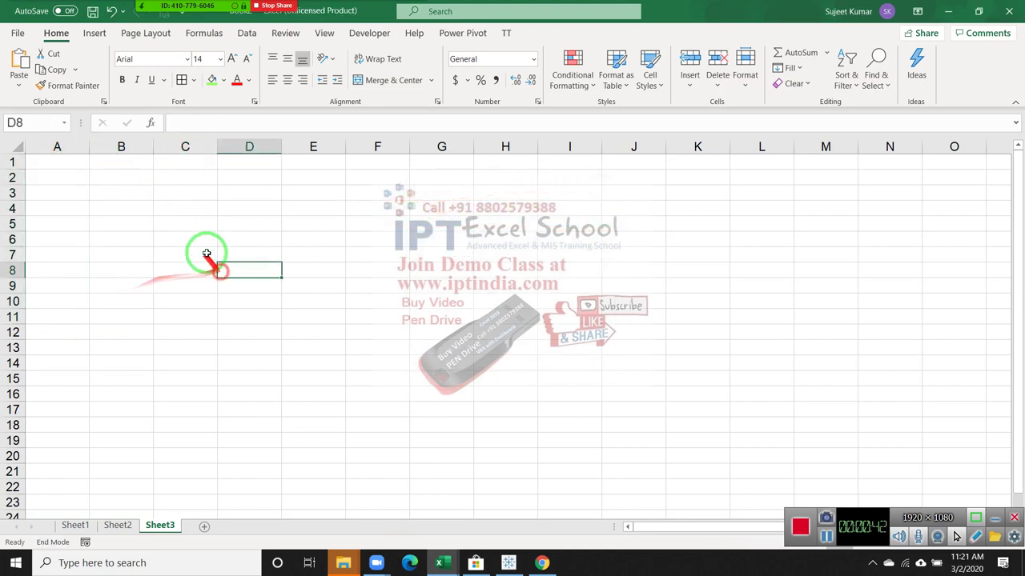
{"action": "key", "text": "End"}
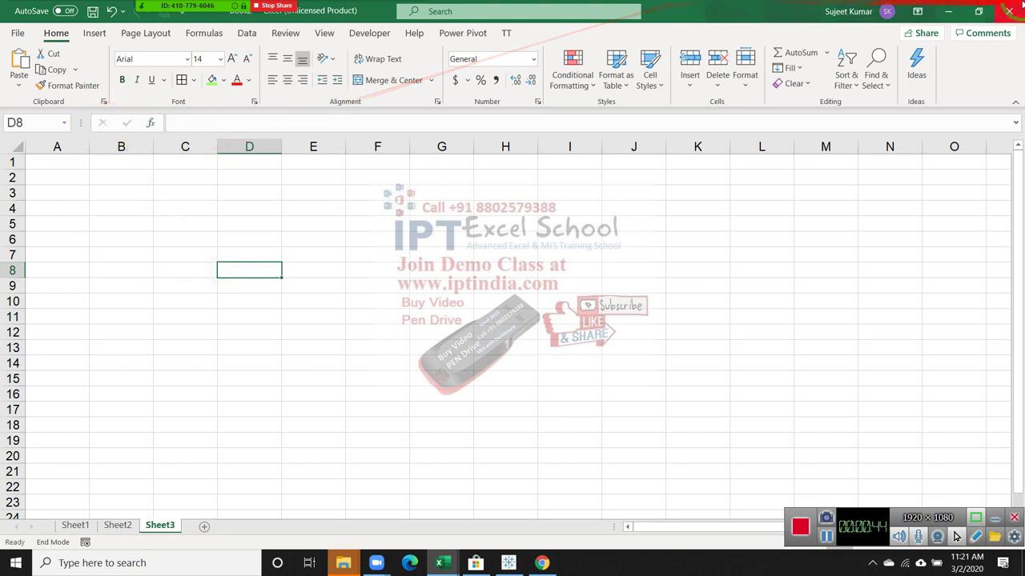
{"action": "left_click", "coordinate": [1008, 19]}
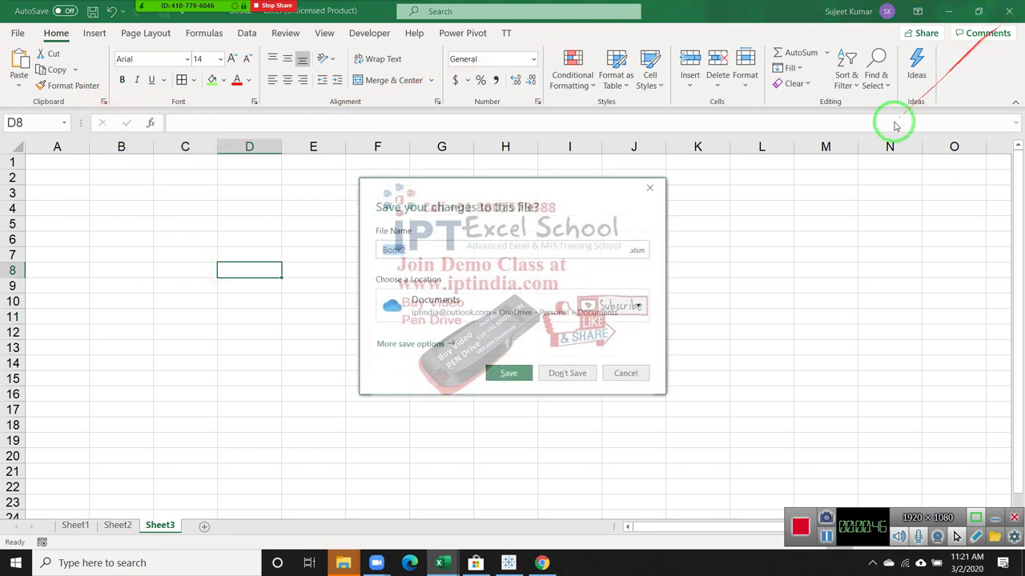
{"action": "left_click", "coordinate": [582, 366]}
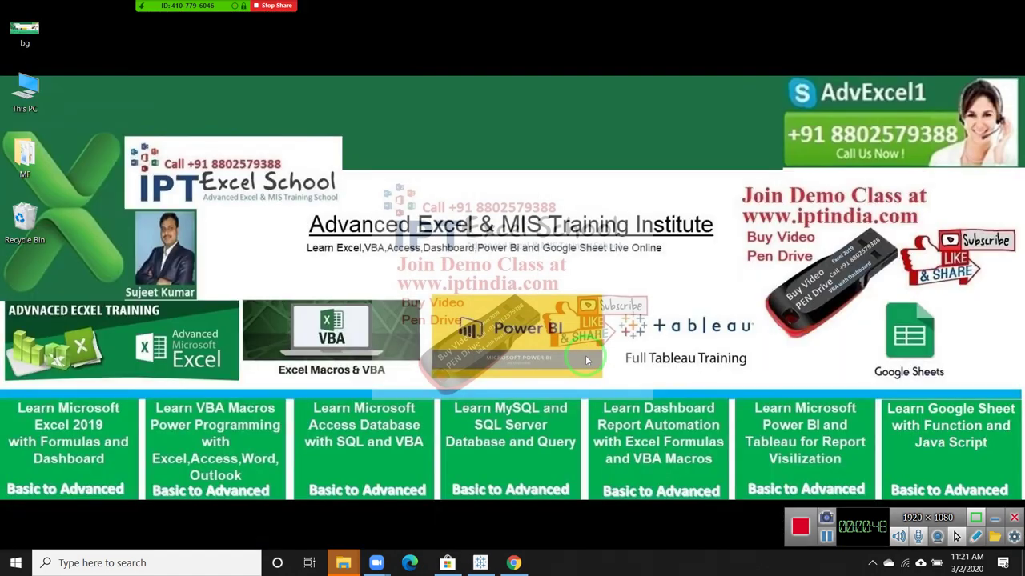
Search the Start menu for 'excel' and launch the Excel app from the results
{"action": "key", "text": "super"}
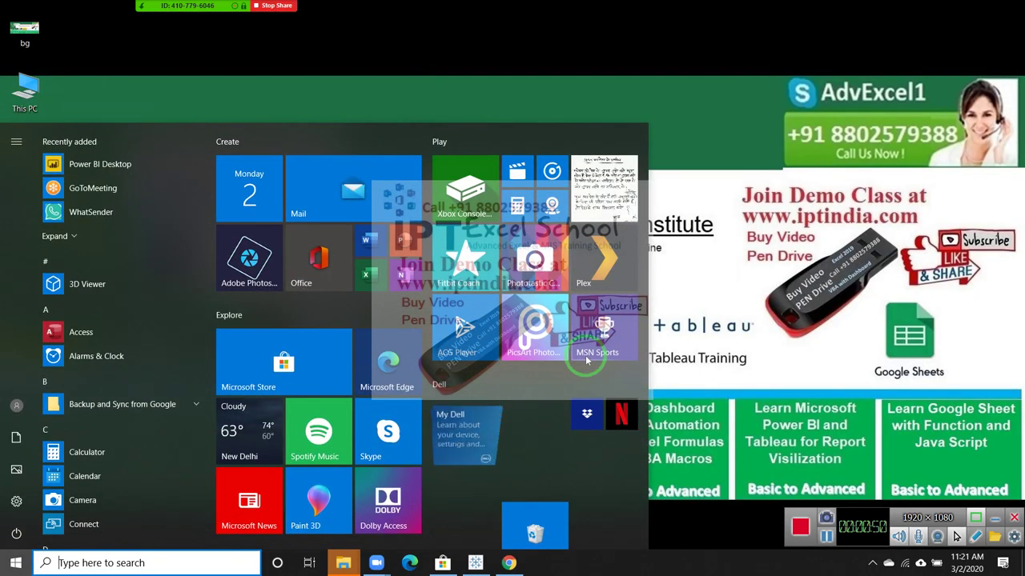
{"action": "type", "text": "excel"}
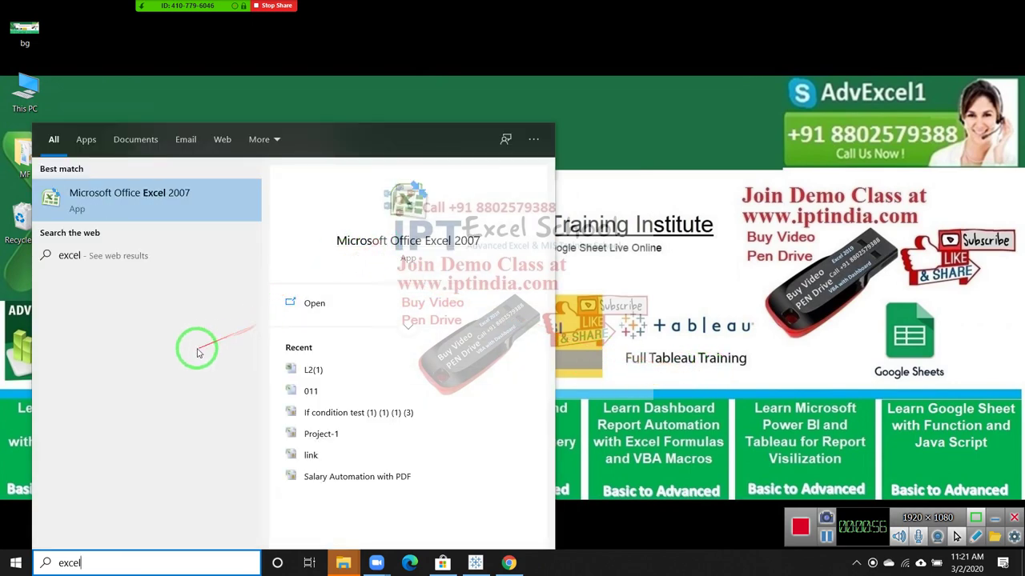
{"action": "key", "text": "BackSpace"}
{"action": "key", "text": "BackSpace"}
{"action": "key", "text": "BackSpace"}
{"action": "key", "text": "BackSpace"}
{"action": "key", "text": "BackSpace"}
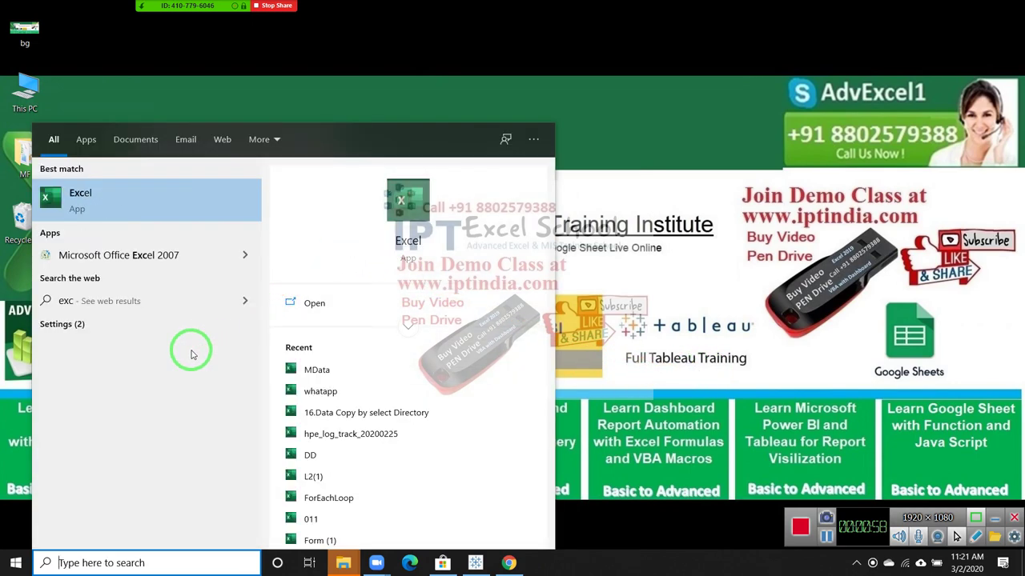
{"action": "type", "text": "ex"}
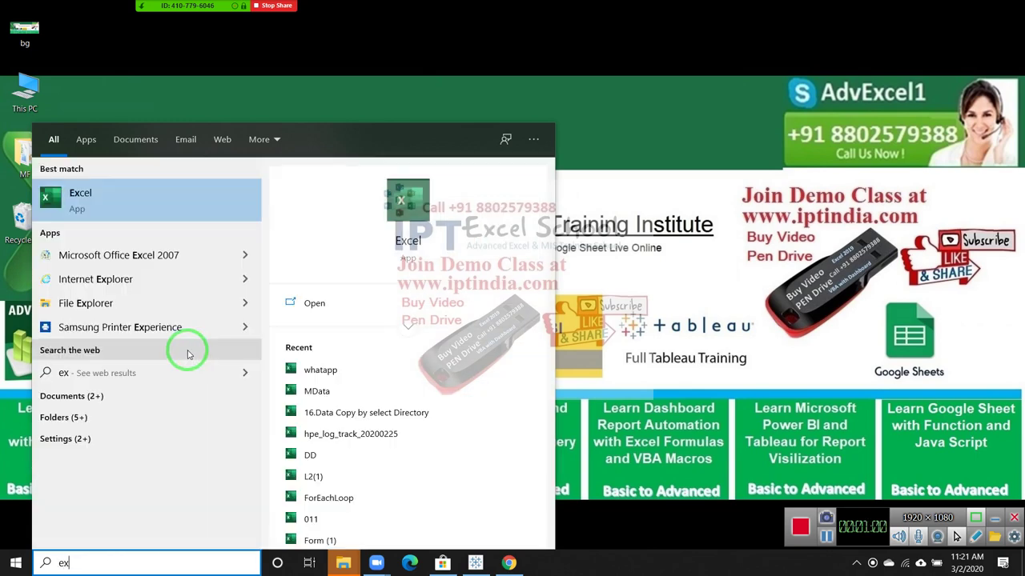
{"action": "left_click", "coordinate": [409, 248]}
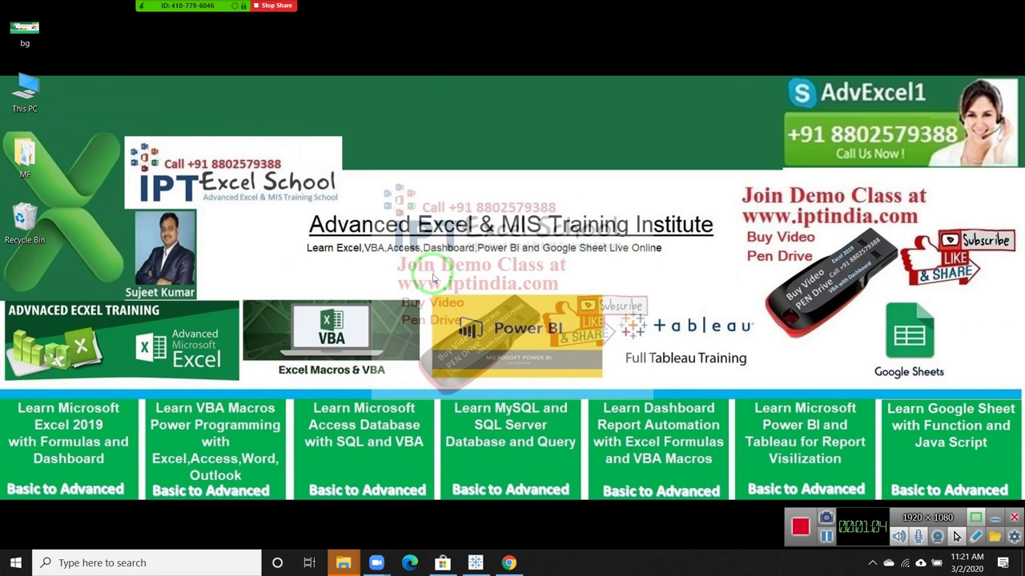
{"action": "left_click", "coordinate": [517, 565]}
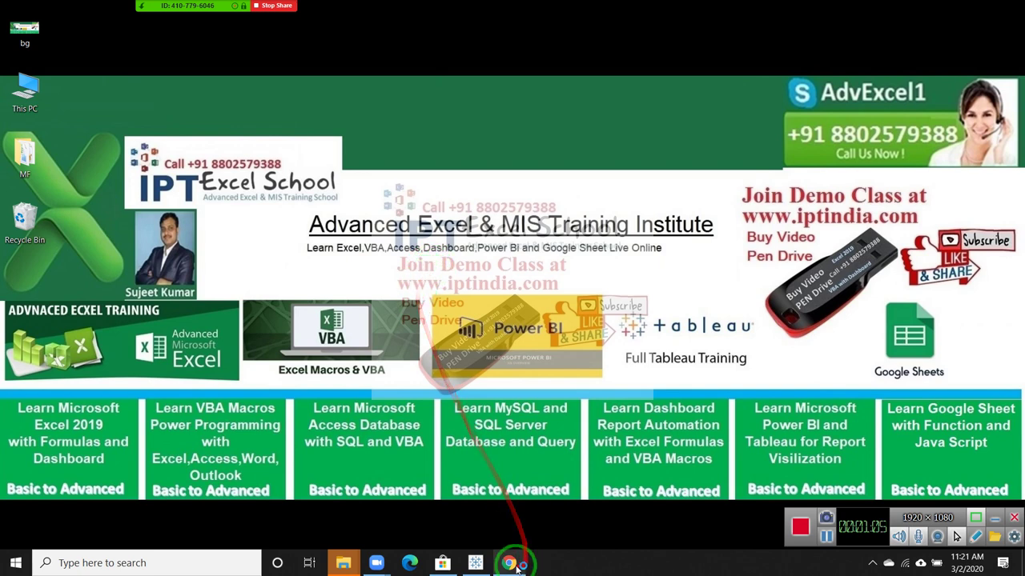
Scroll up and down through the Recent workbooks list on Excel's start page
{"action": "left_click", "coordinate": [364, 397]}
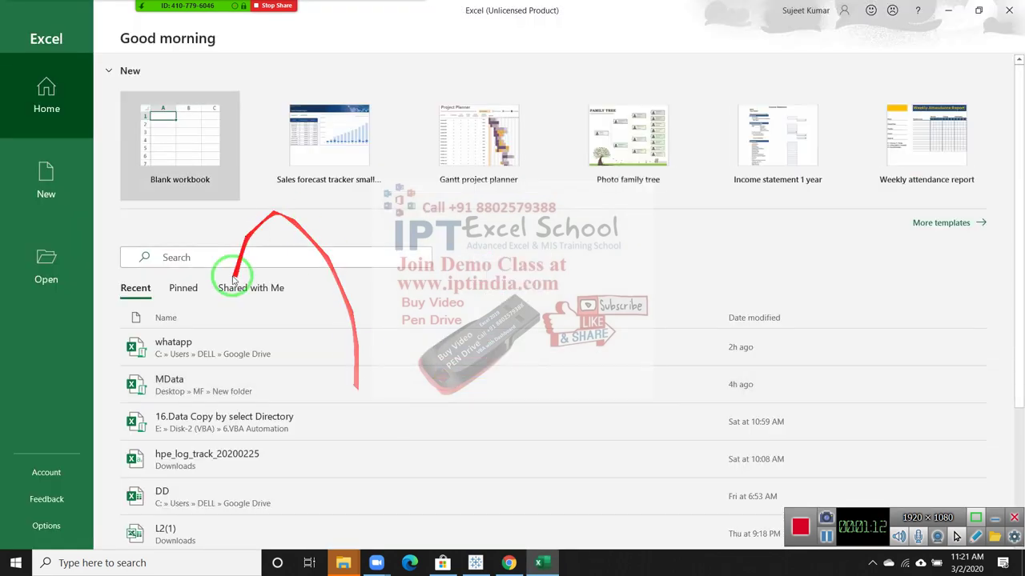
{"action": "scroll", "coordinate": [349, 364], "scroll_direction": "down", "scroll_amount": 2}
{"action": "scroll", "coordinate": [350, 364], "scroll_direction": "up", "scroll_amount": 2}
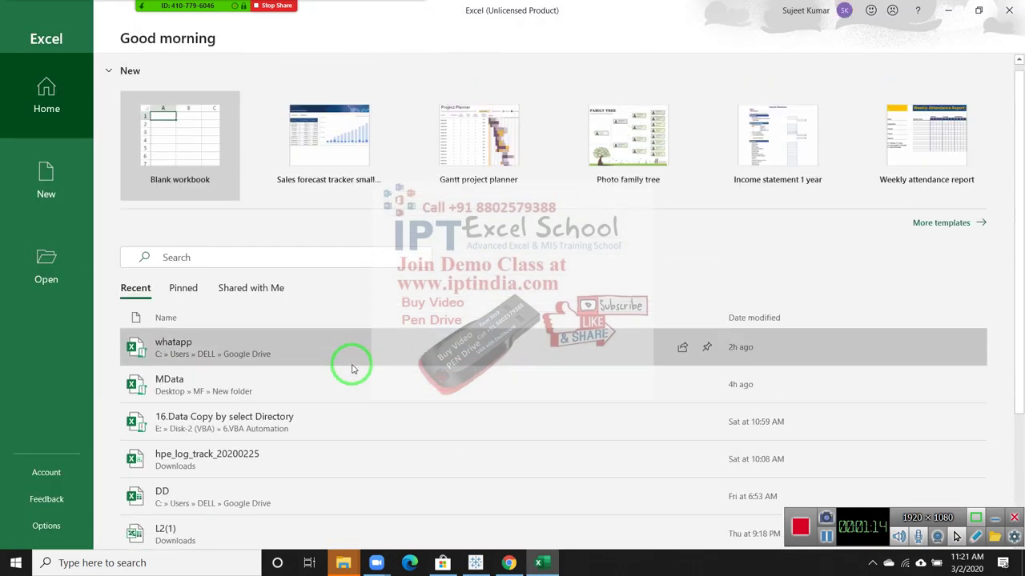
{"action": "scroll", "coordinate": [165, 347], "scroll_direction": "down", "scroll_amount": 3}
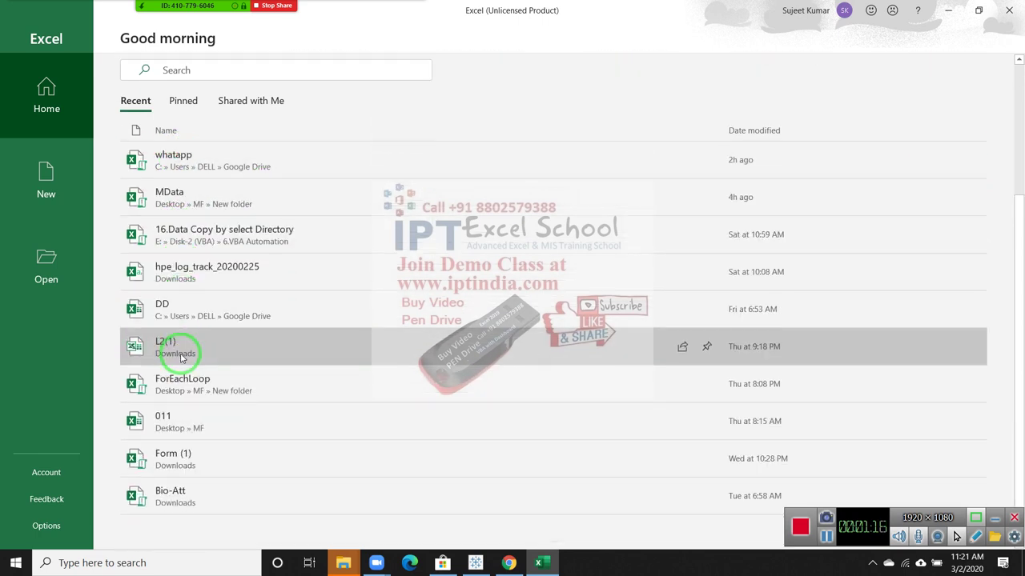
{"action": "scroll", "coordinate": [182, 357], "scroll_direction": "up", "scroll_amount": 3}
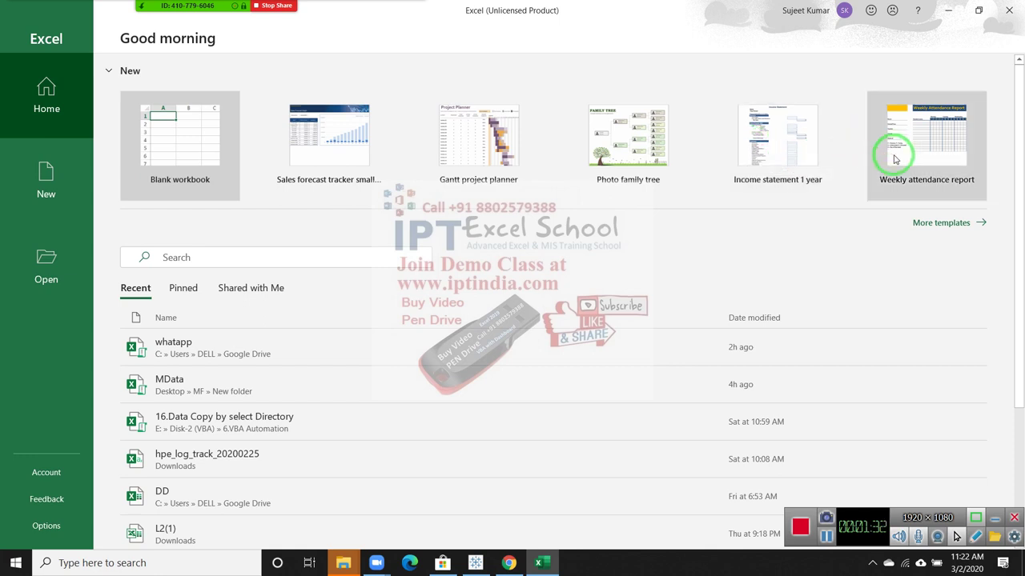
{"action": "scroll", "coordinate": [157, 385], "scroll_direction": "down", "scroll_amount": 1}
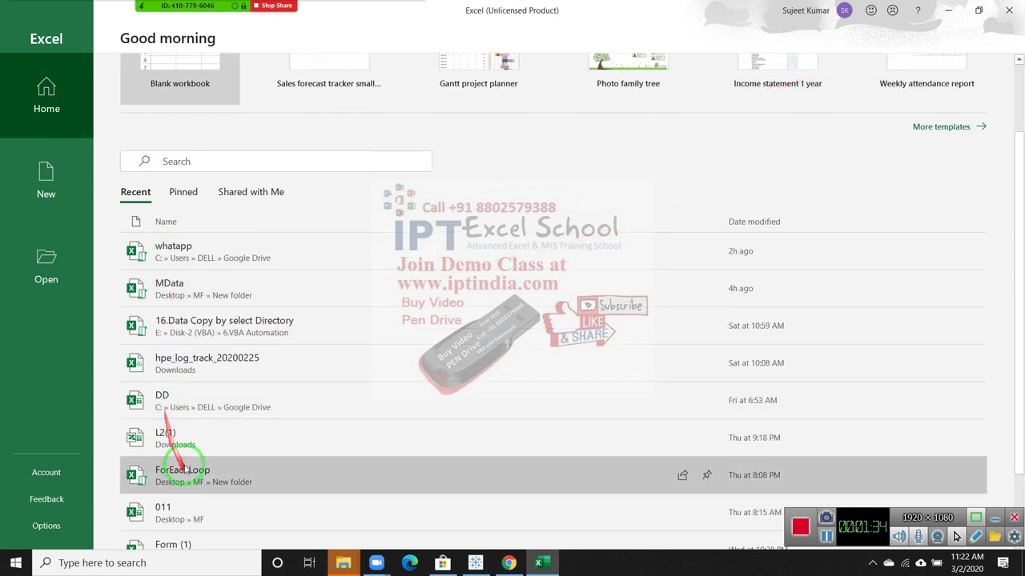
{"action": "scroll", "coordinate": [192, 440], "scroll_direction": "up", "scroll_amount": 1}
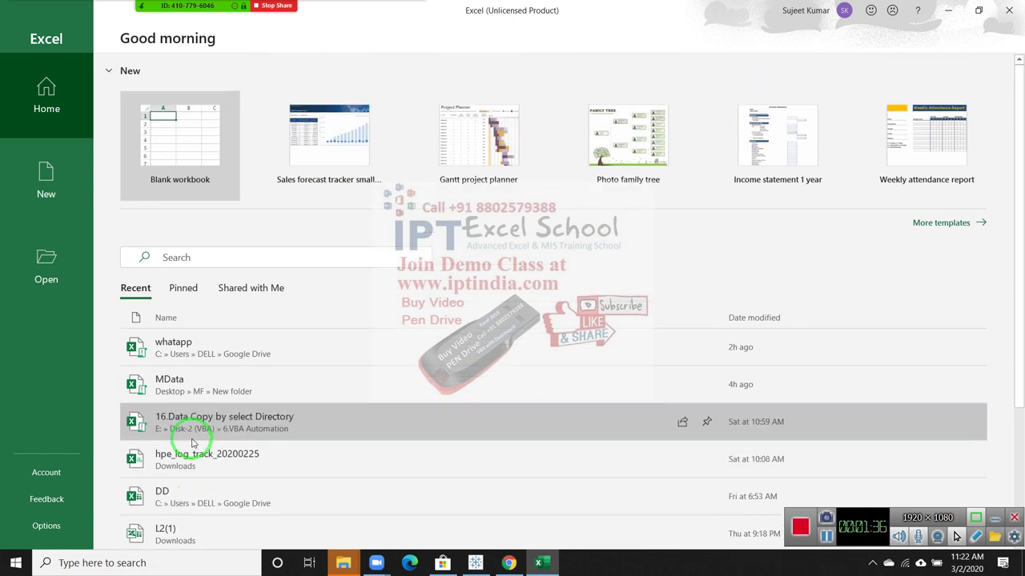
{"action": "scroll", "coordinate": [292, 407], "scroll_direction": "down", "scroll_amount": 2}
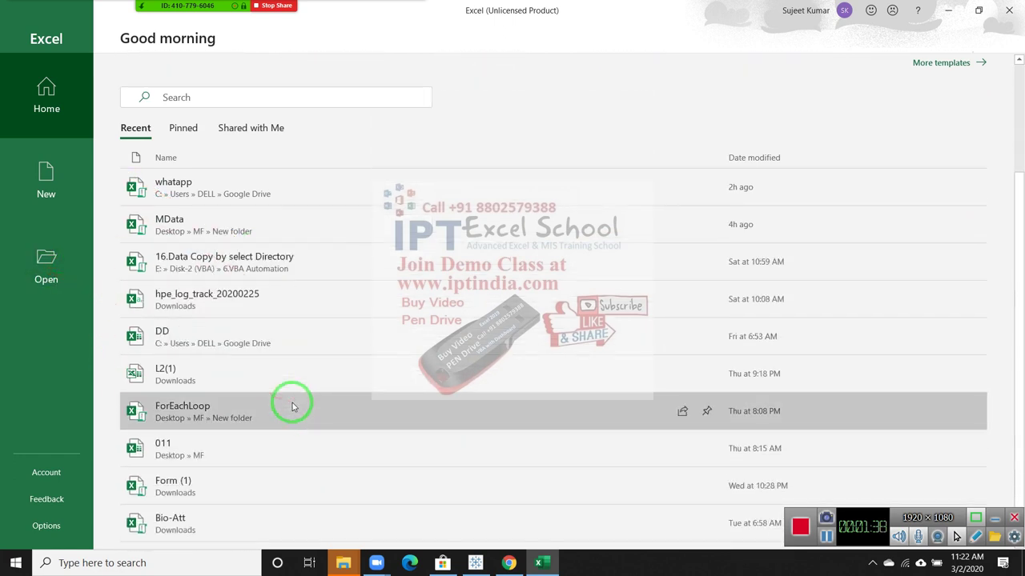
{"action": "scroll", "coordinate": [286, 418], "scroll_direction": "up", "scroll_amount": 2}
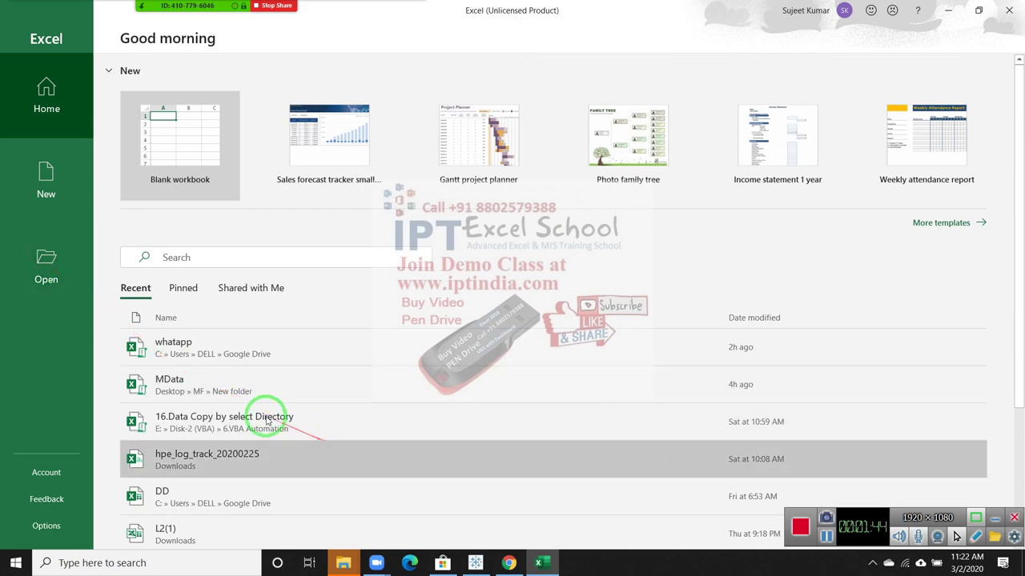
{"action": "left_click", "coordinate": [150, 149]}
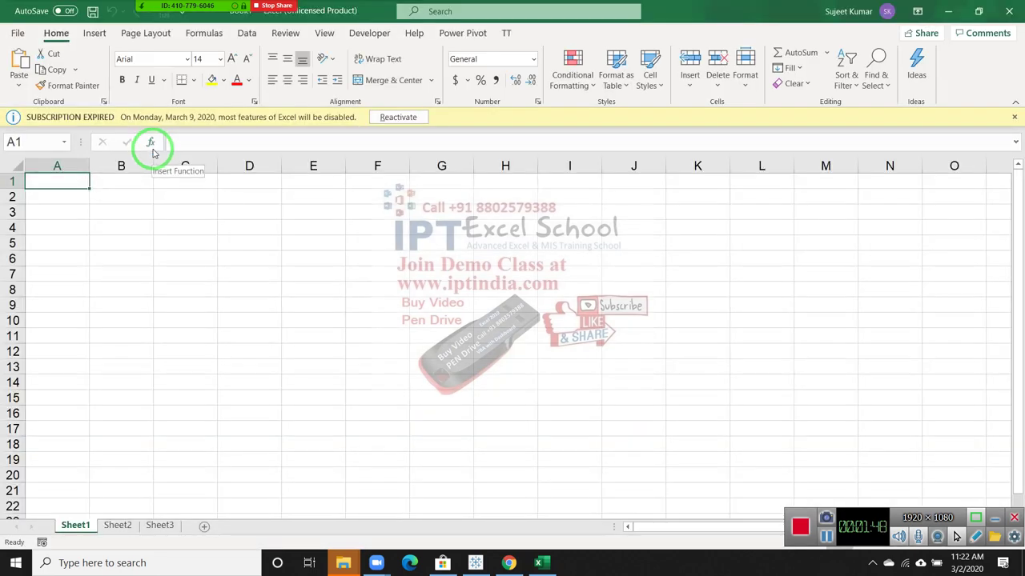
{"action": "left_click", "coordinate": [201, 254]}
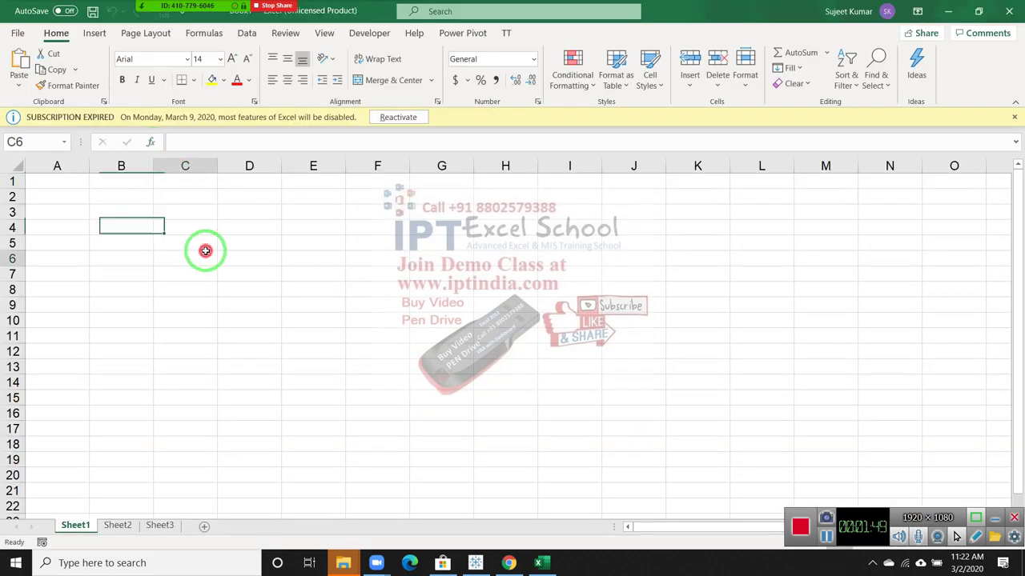
{"action": "left_click", "coordinate": [1014, 119]}
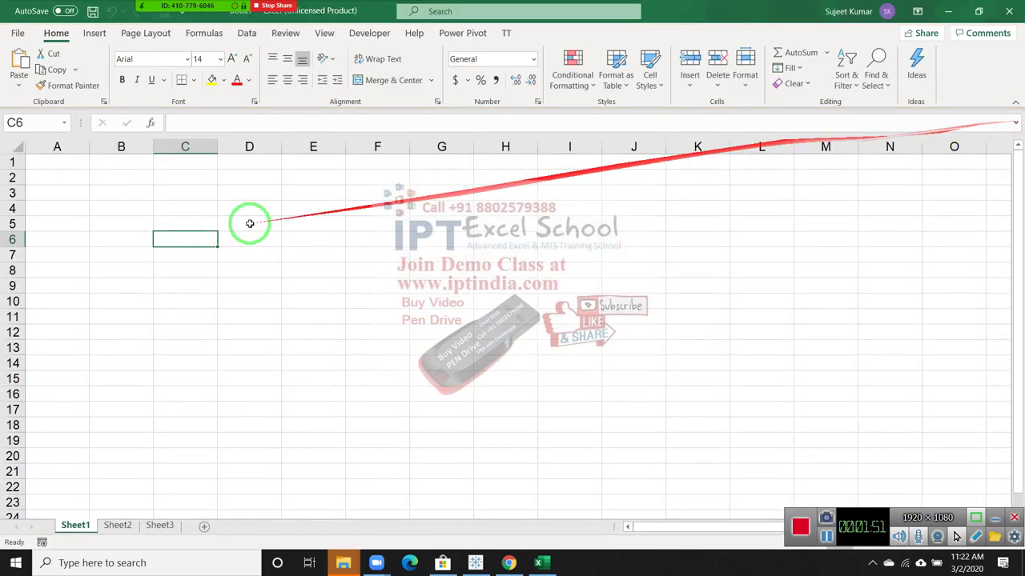
{"action": "left_click", "coordinate": [51, 163]}
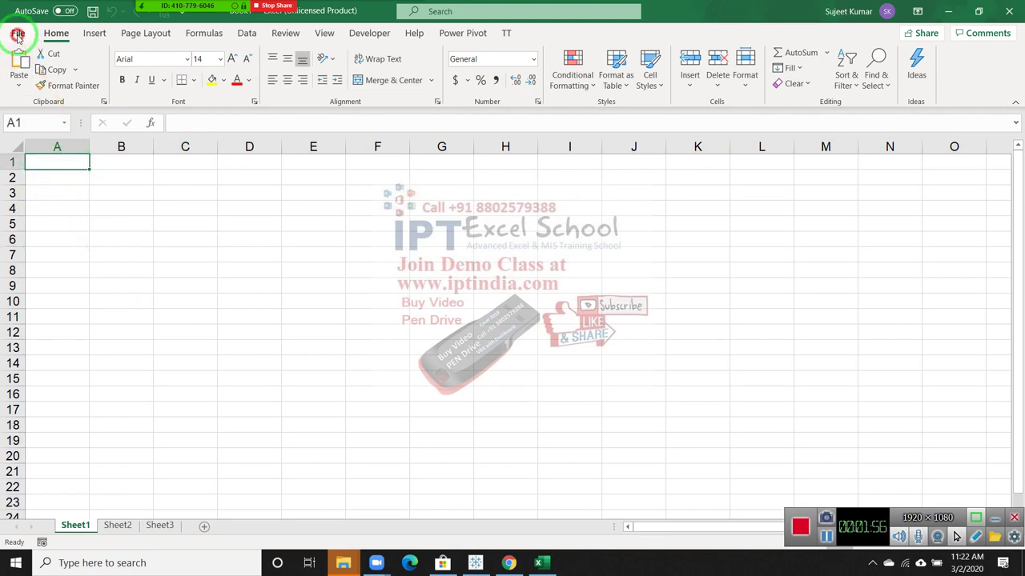
{"action": "left_click", "coordinate": [18, 34]}
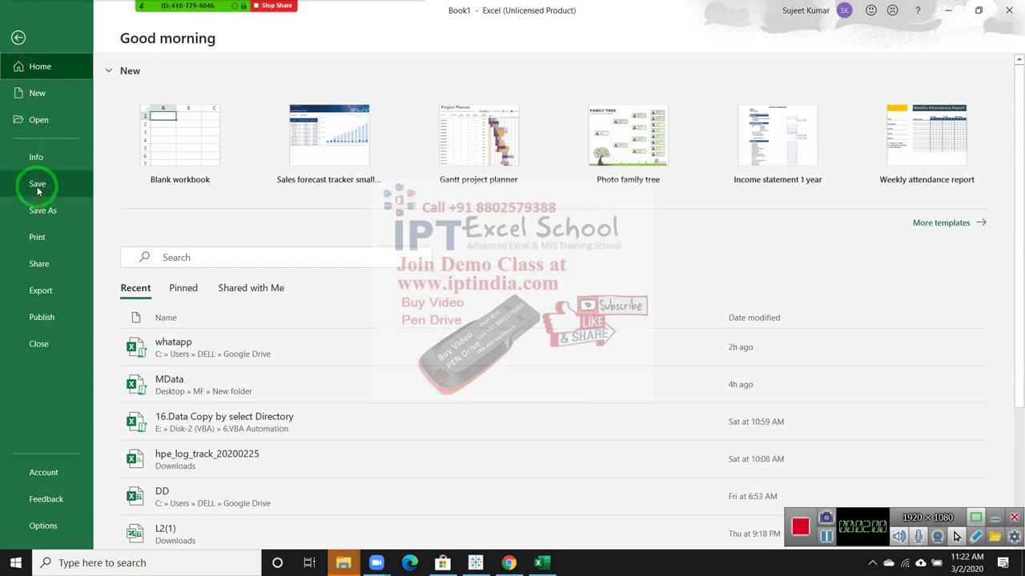
{"action": "left_click", "coordinate": [45, 214]}
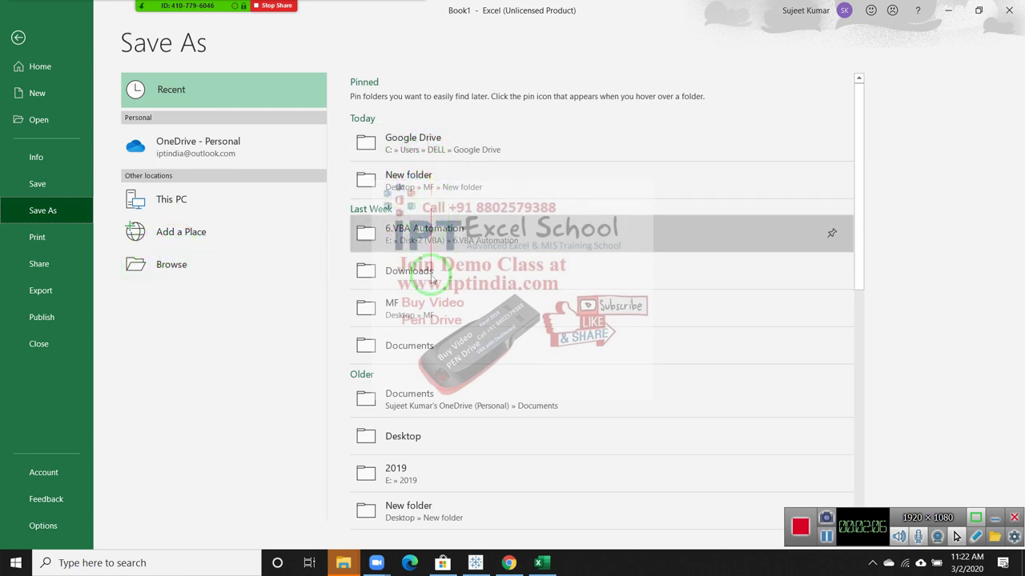
{"action": "scroll", "coordinate": [443, 492], "scroll_direction": "down", "scroll_amount": 3}
{"action": "scroll", "coordinate": [439, 493], "scroll_direction": "up", "scroll_amount": 3}
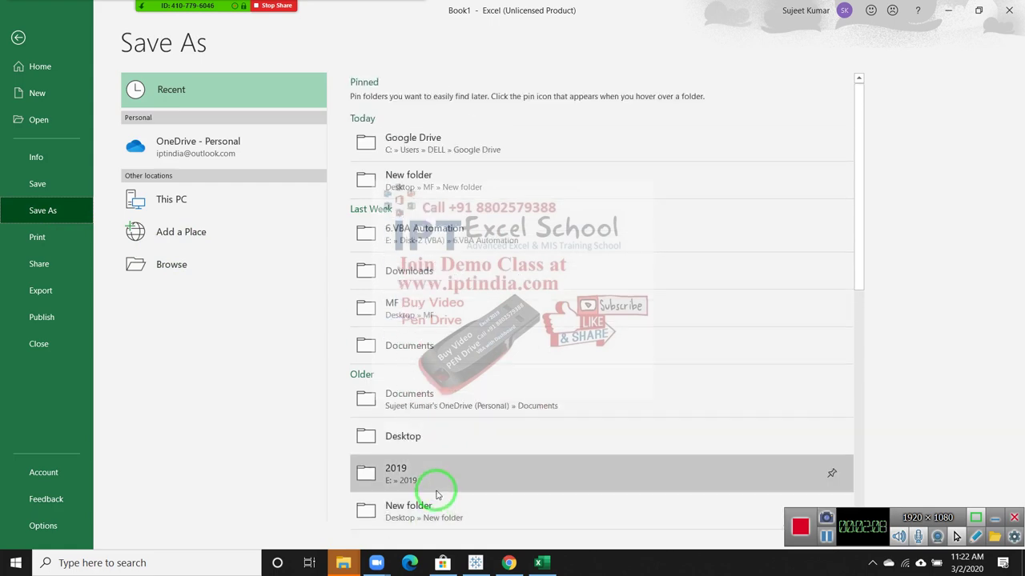
{"action": "scroll", "coordinate": [436, 489], "scroll_direction": "down", "scroll_amount": 5}
{"action": "scroll", "coordinate": [428, 492], "scroll_direction": "down", "scroll_amount": 3}
{"action": "scroll", "coordinate": [424, 489], "scroll_direction": "up", "scroll_amount": 10}
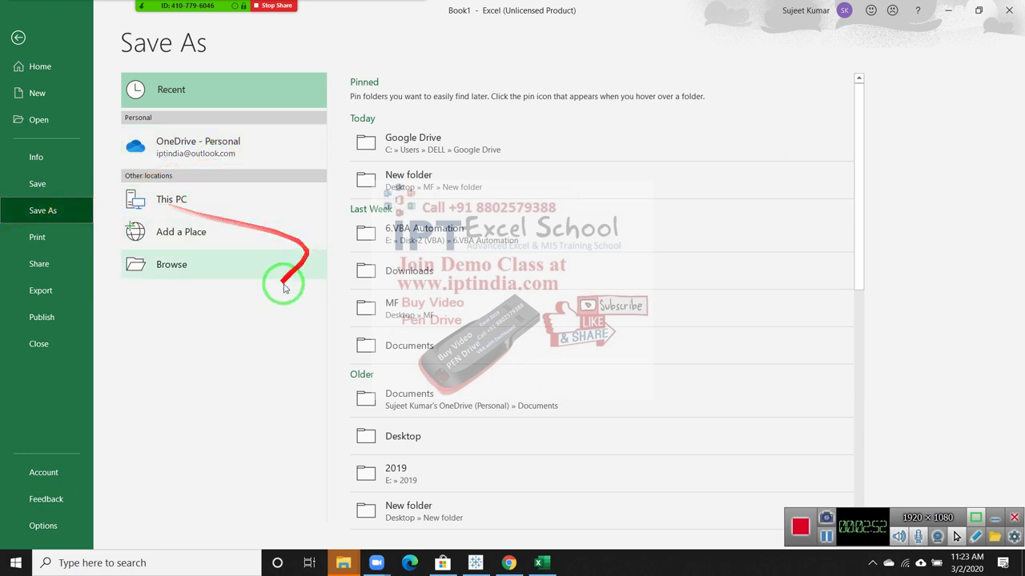
Open the Browse save dialog, move it to the centre, and set Save as type to Excel Workbook
{"action": "left_click", "coordinate": [212, 266]}
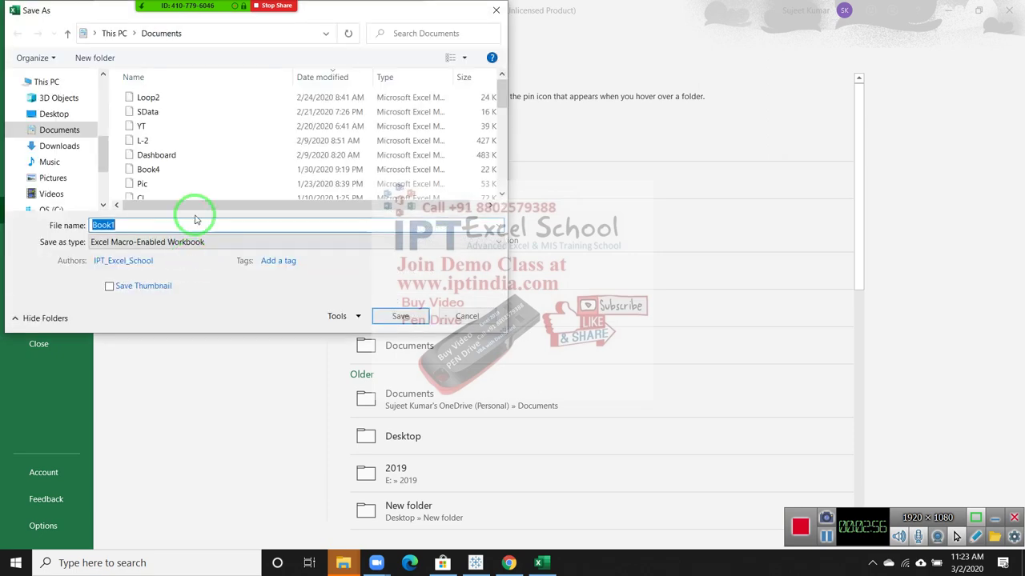
{"action": "left_click_drag", "start_coordinate": [365, 14], "coordinate": [486, 88]}
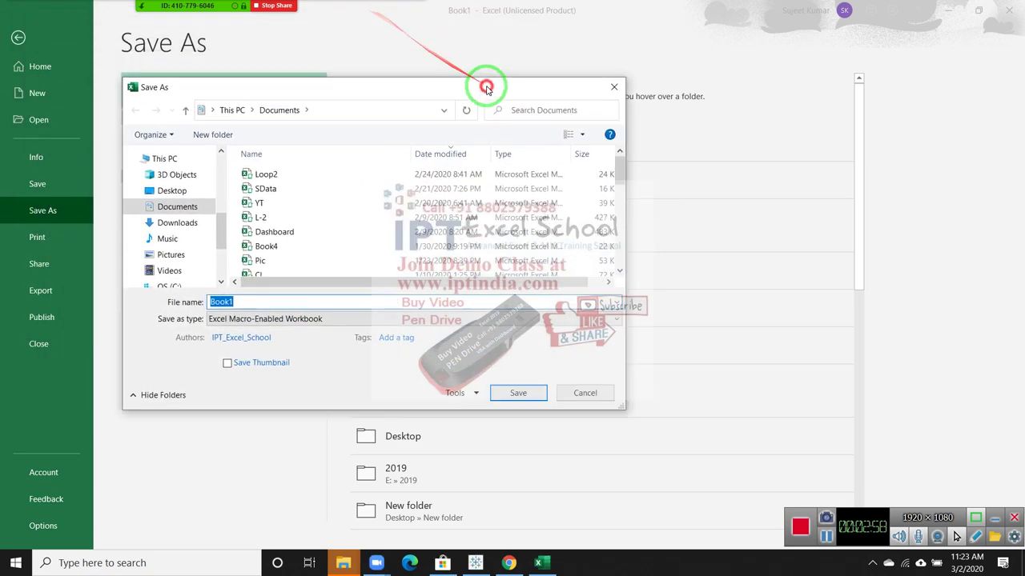
{"action": "mouse_move", "coordinate": [220, 226]}
{"action": "left_mouse_down"}
{"action": "mouse_move", "coordinate": [213, 174]}
{"action": "mouse_move", "coordinate": [209, 227]}
{"action": "left_mouse_up"}
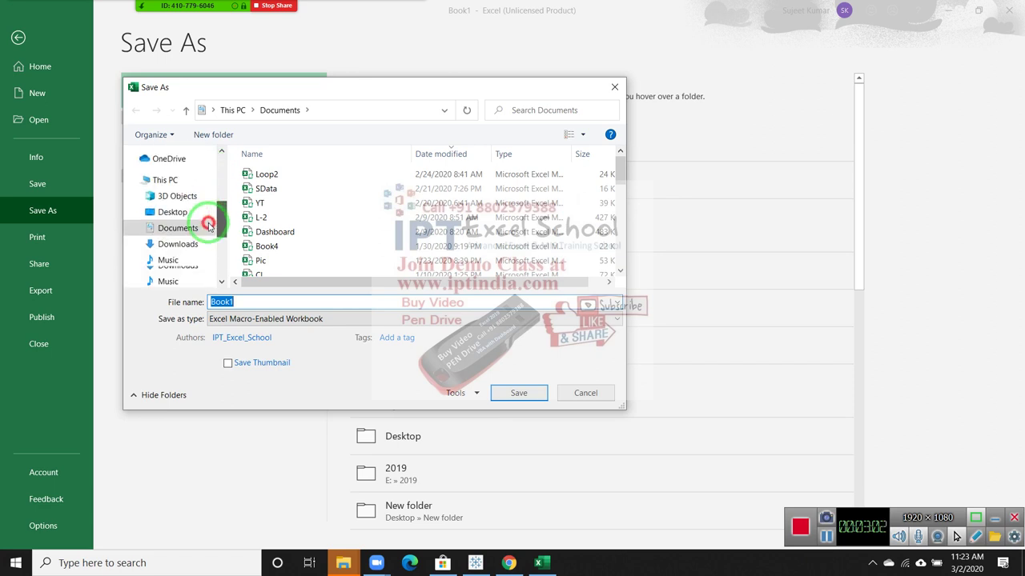
{"action": "left_click_drag", "start_coordinate": [209, 227], "coordinate": [230, 171]}
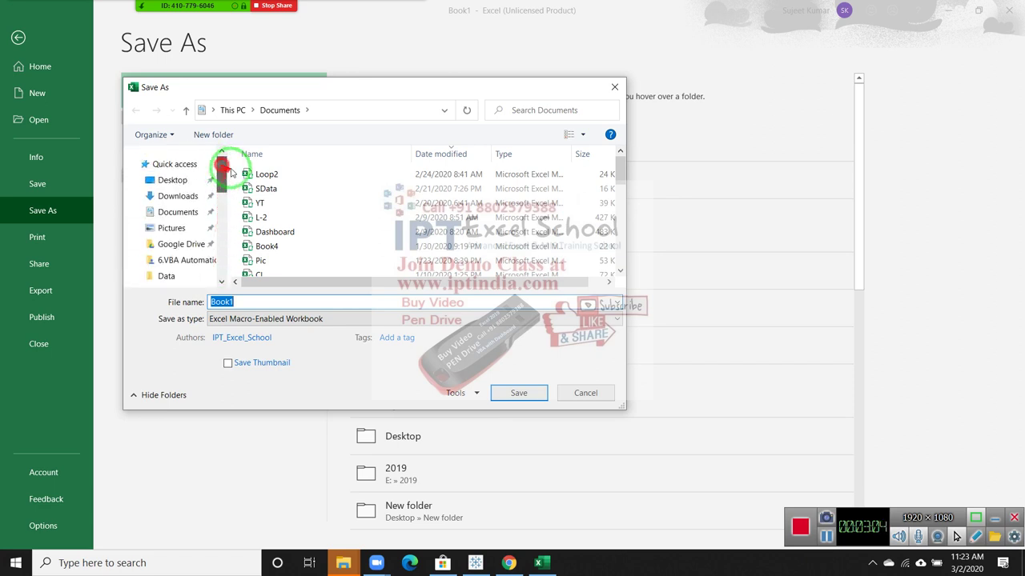
{"action": "double_click", "coordinate": [232, 302]}
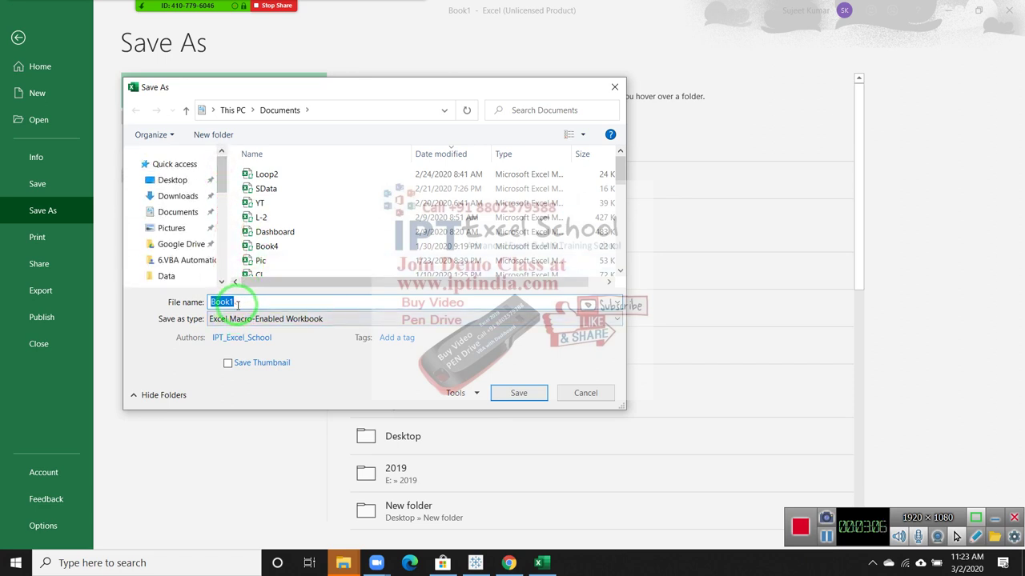
{"action": "left_click", "coordinate": [241, 319]}
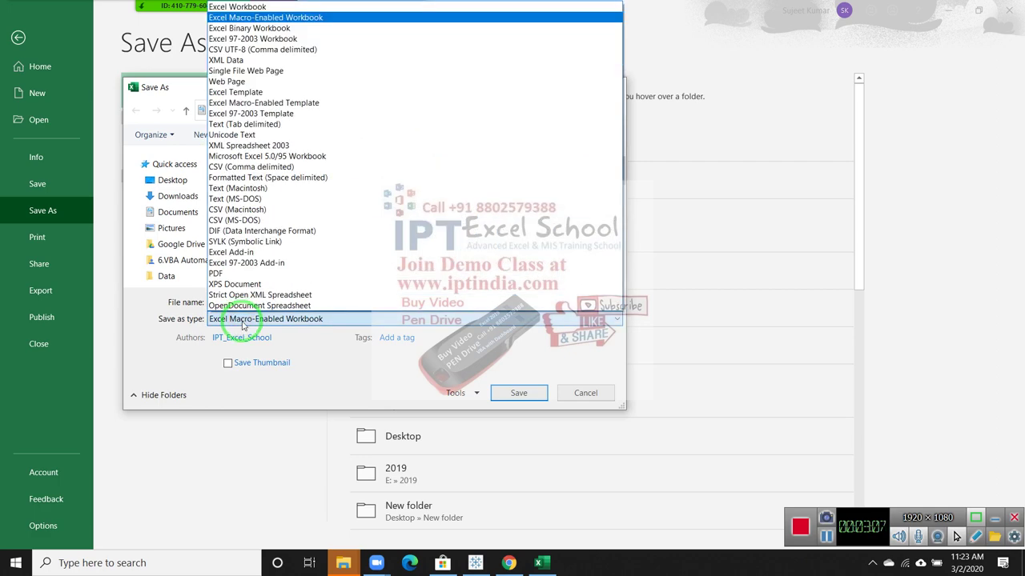
{"action": "left_click", "coordinate": [229, 8]}
Leave the author name unchanged and keep Excel Workbook as the file format
{"action": "left_click", "coordinate": [232, 338]}
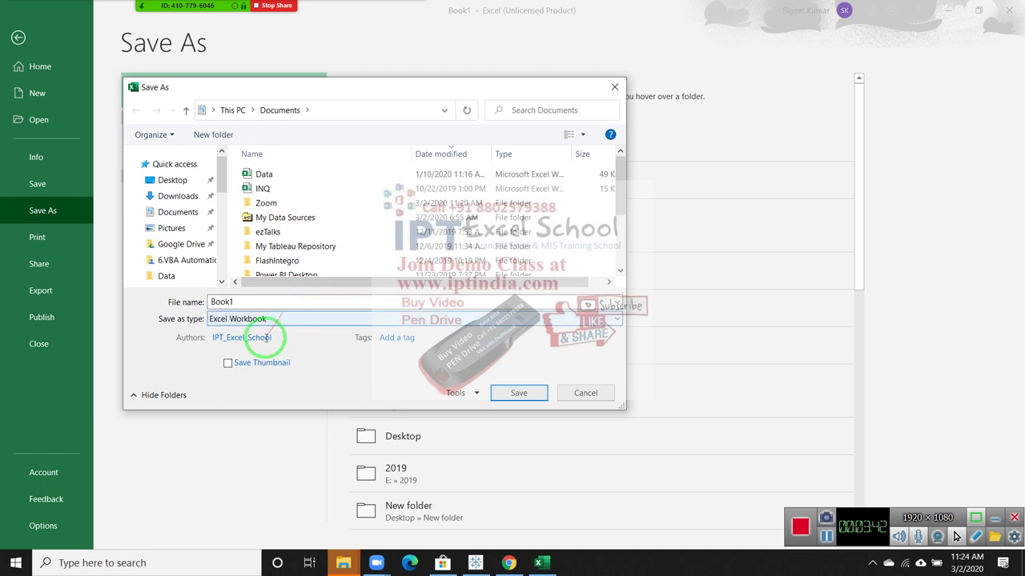
{"action": "left_click", "coordinate": [248, 336]}
{"action": "left_click", "coordinate": [230, 304]}
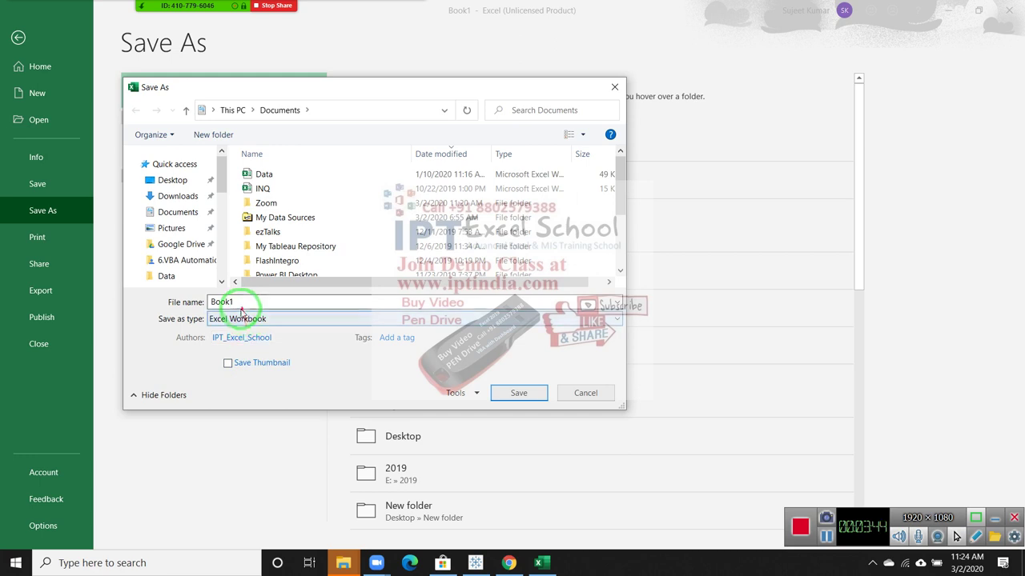
{"action": "left_click", "coordinate": [237, 323]}
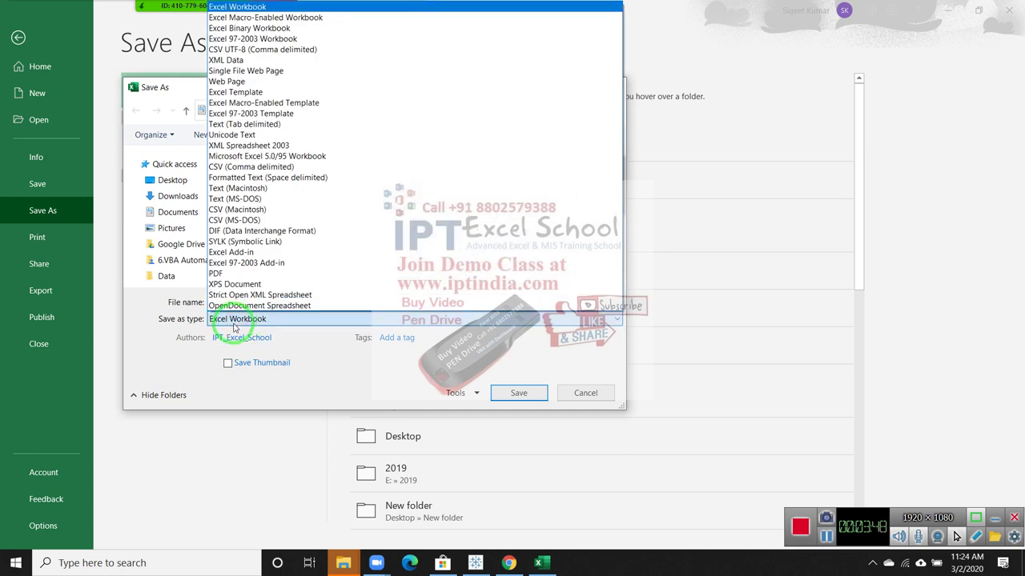
{"action": "left_click", "coordinate": [234, 325]}
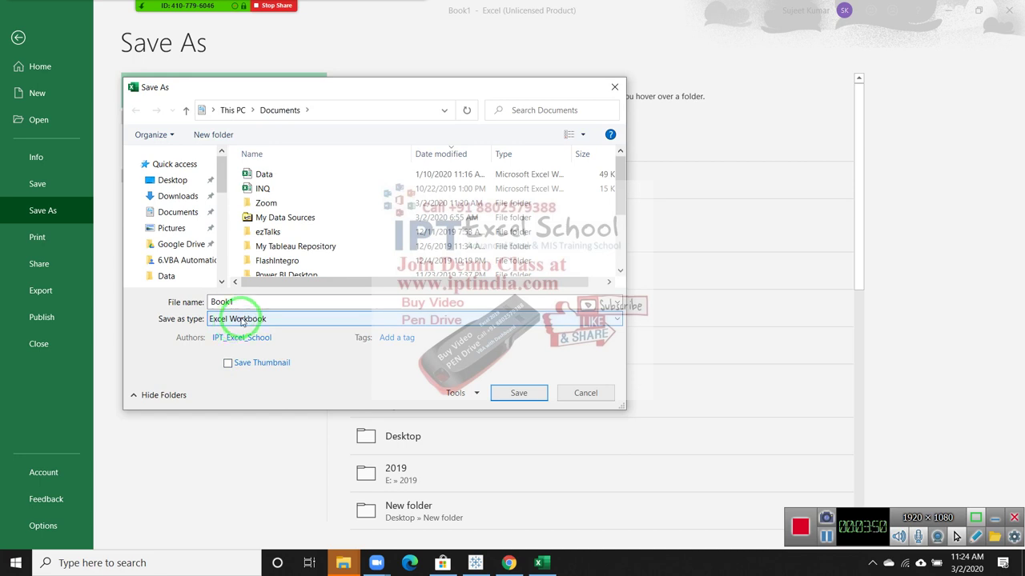
Open Tools > General Options and cancel it without passwords, then cancel the Save As dialog
{"action": "left_click", "coordinate": [244, 340]}
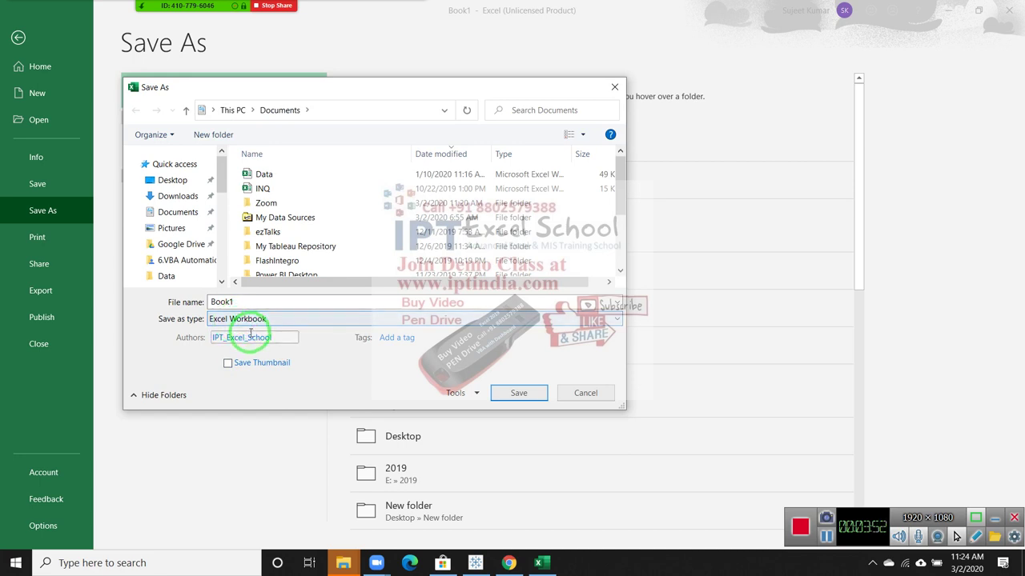
{"action": "left_click", "coordinate": [246, 336]}
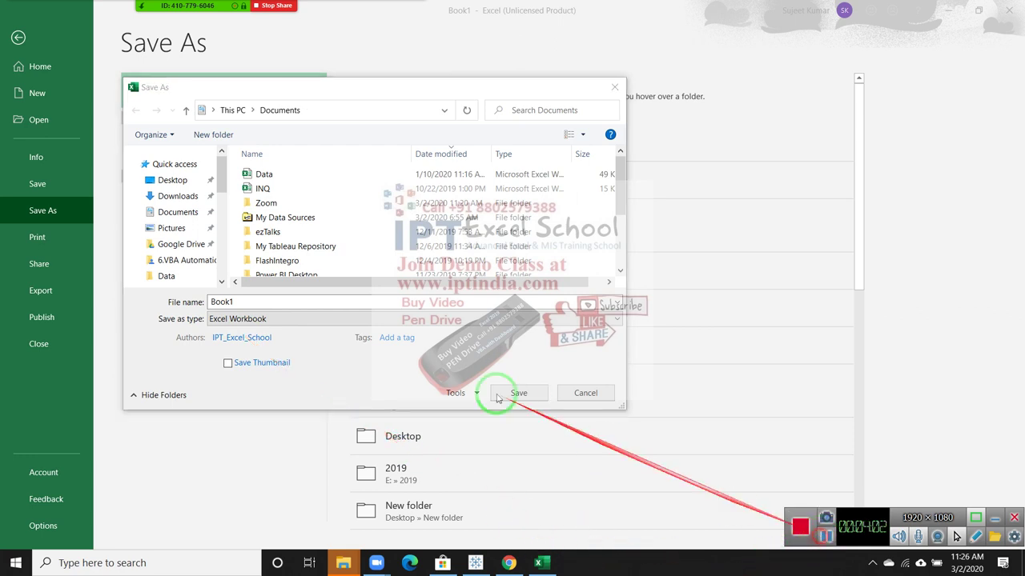
{"action": "left_click", "coordinate": [469, 395]}
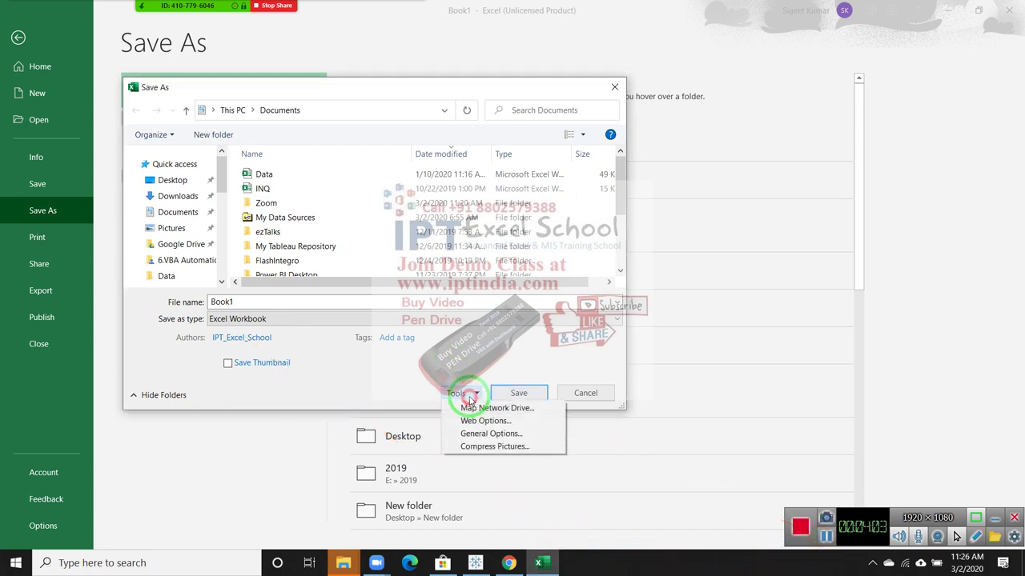
{"action": "left_click", "coordinate": [490, 433]}
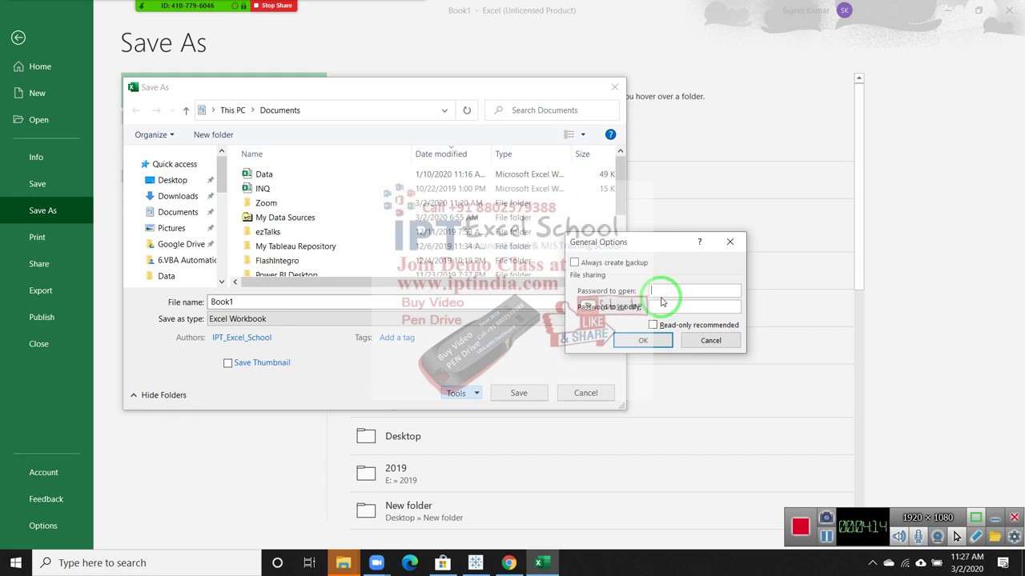
{"action": "left_click", "coordinate": [714, 342]}
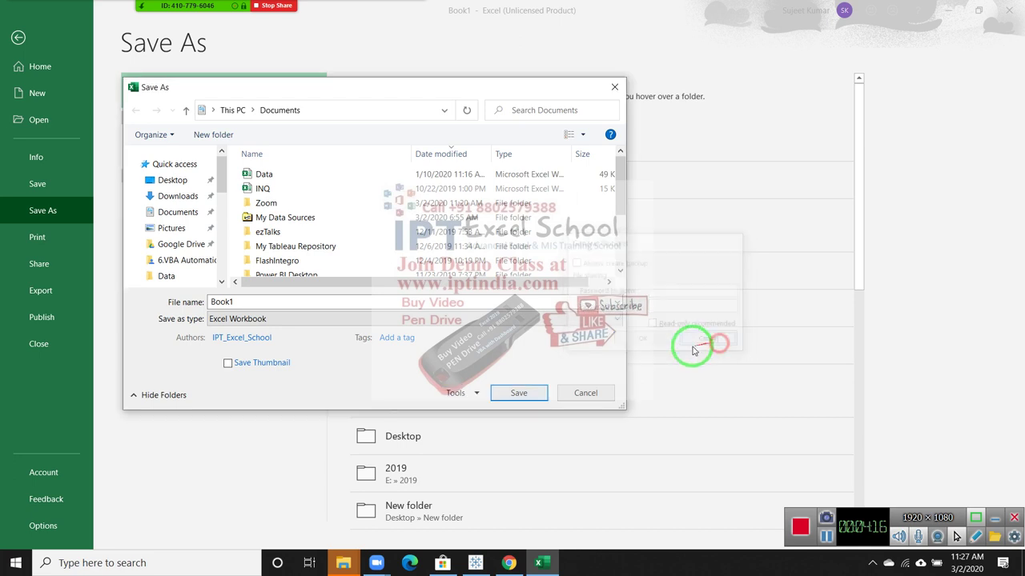
{"action": "left_click", "coordinate": [600, 393]}
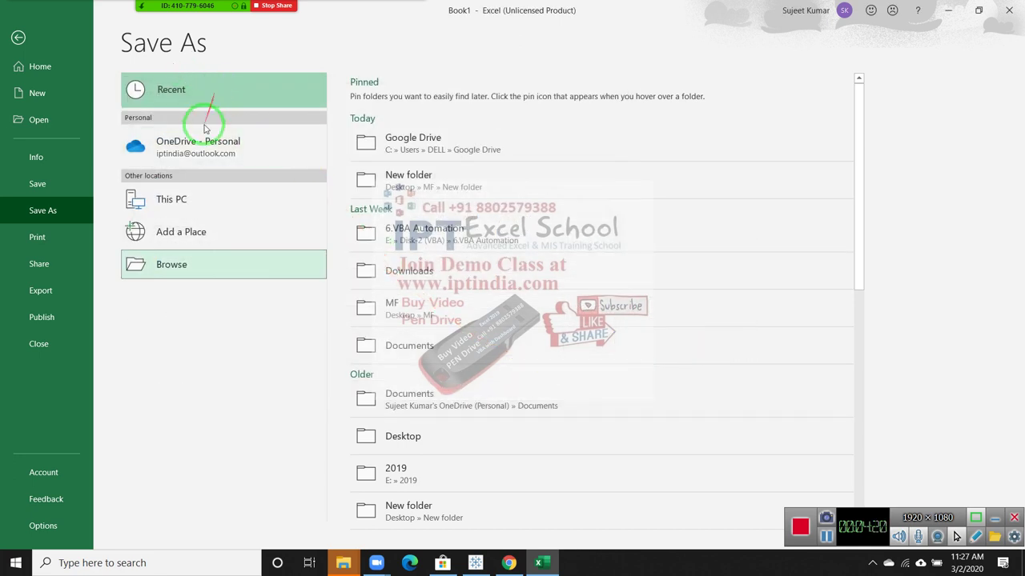
Reopen the Browse save dialog and choose Excel Workbook as the Save as type for Book1
{"action": "left_click", "coordinate": [172, 263]}
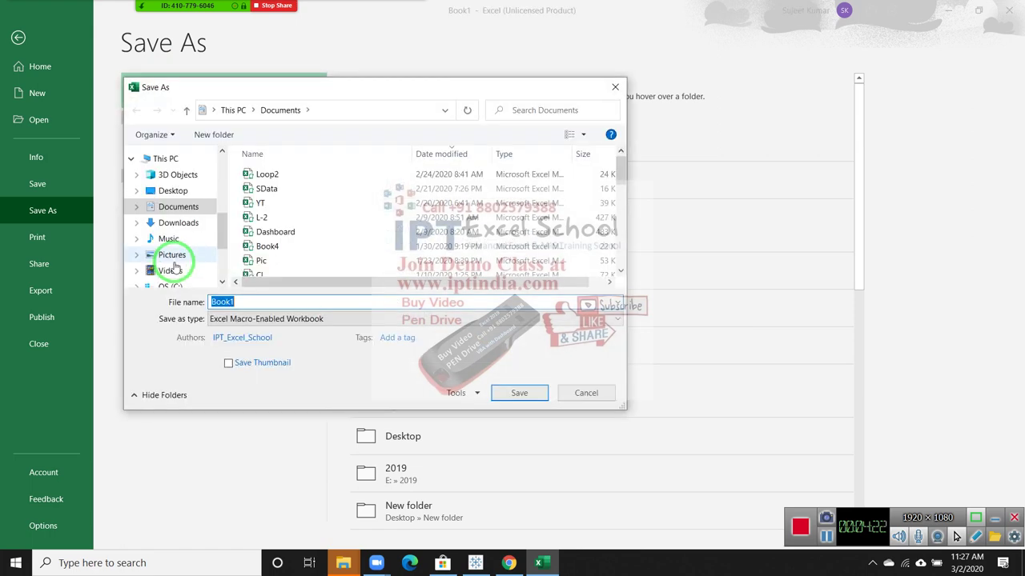
{"action": "left_click", "coordinate": [243, 320]}
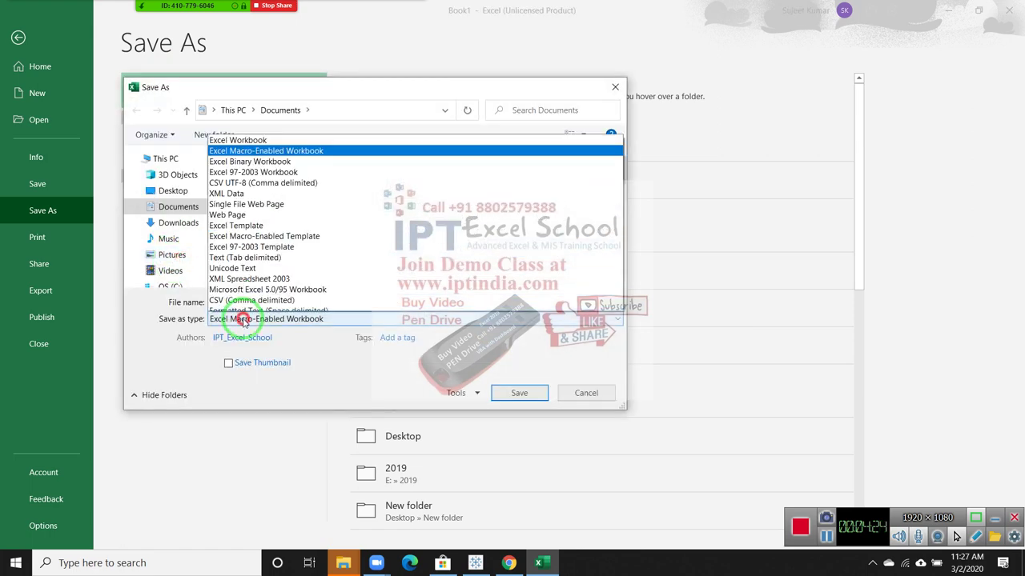
{"action": "left_click", "coordinate": [249, 8]}
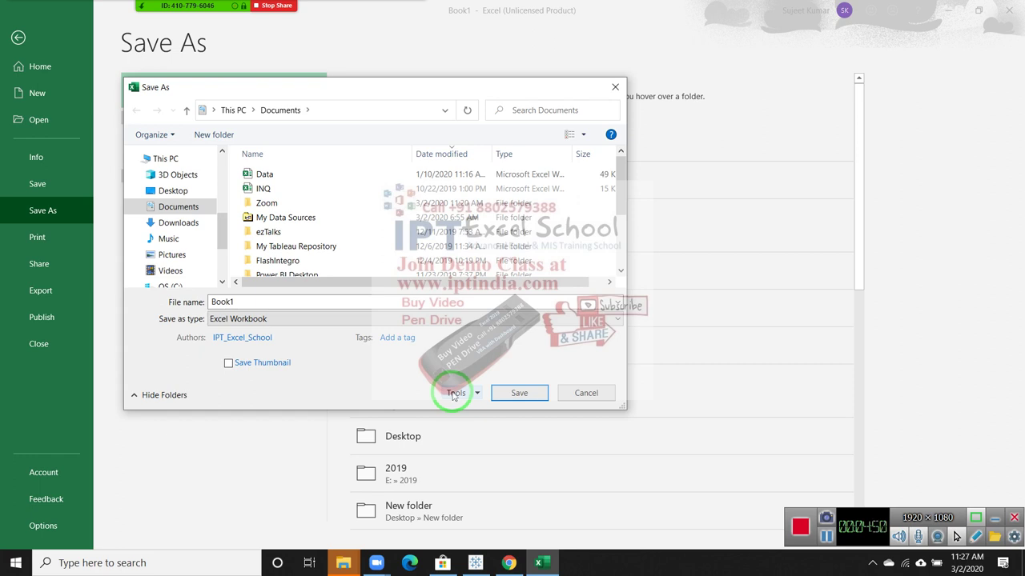
Open the dialog's Tools menu, check the network status, then cancel the Save As dialog
{"action": "left_click", "coordinate": [464, 393]}
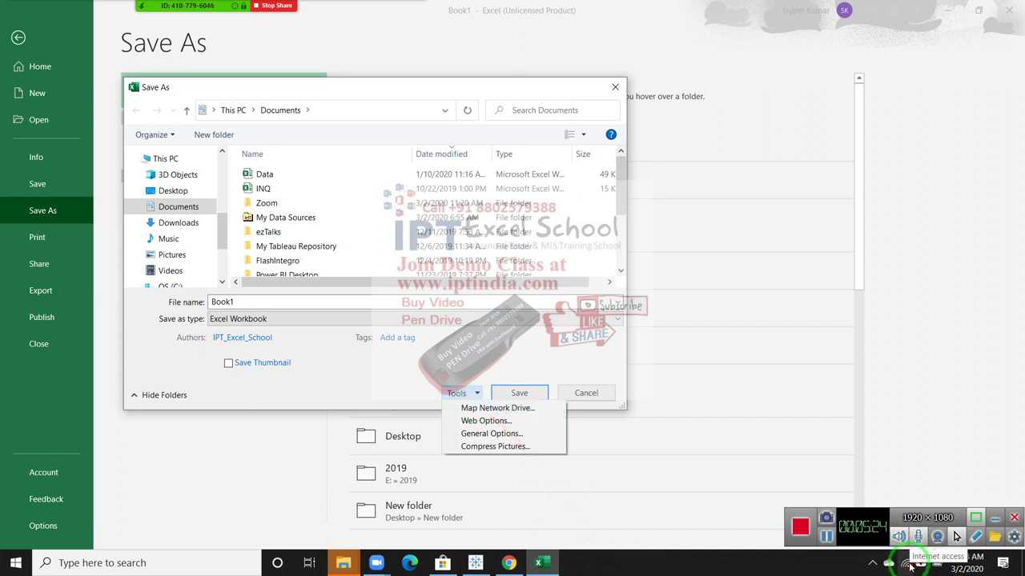
{"action": "left_click", "coordinate": [908, 563]}
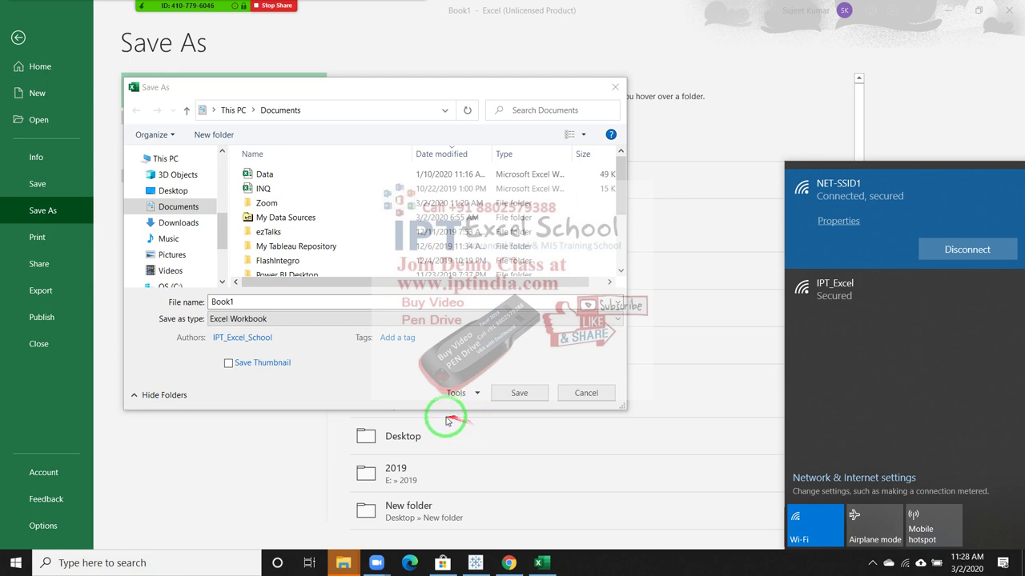
{"action": "left_click_drag", "start_coordinate": [420, 416], "coordinate": [271, 399]}
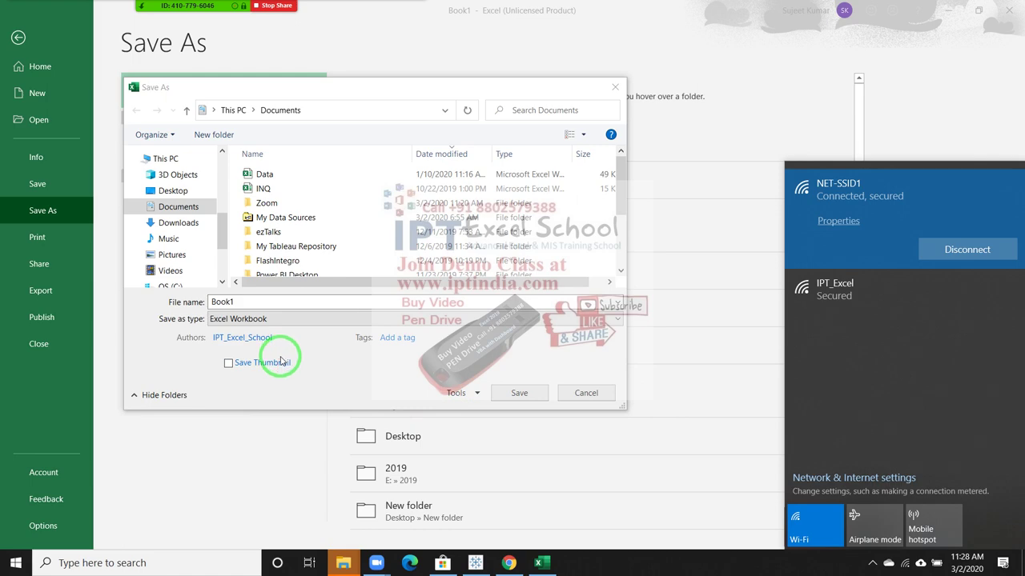
{"action": "mouse_move", "coordinate": [281, 356]}
{"action": "left_mouse_down"}
{"action": "mouse_move", "coordinate": [525, 391]}
{"action": "mouse_move", "coordinate": [91, 206]}
{"action": "left_mouse_up"}
{"action": "left_click", "coordinate": [586, 392]}
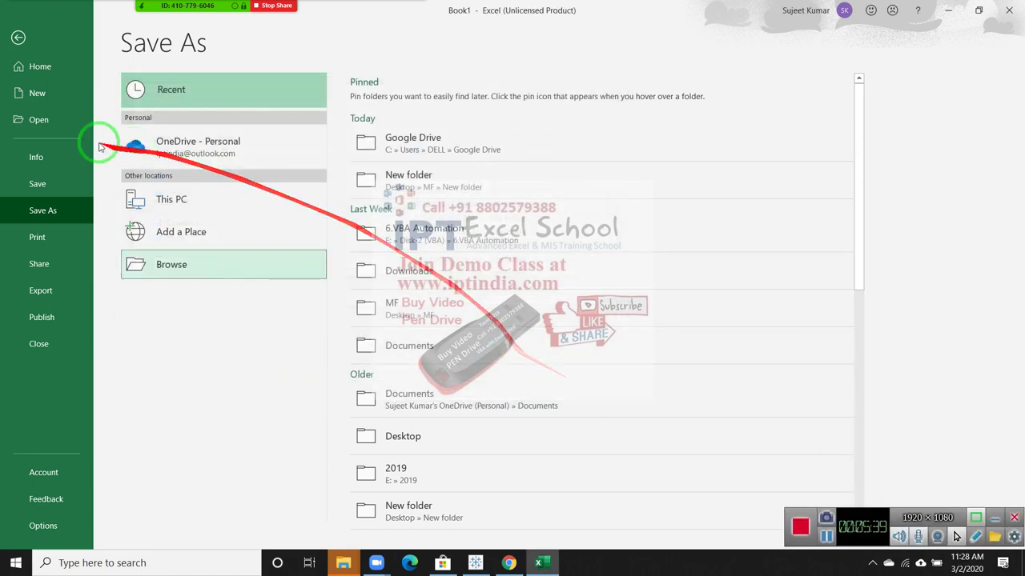
Leave Backstage with the Back arrow and return to the blank Book1 worksheet
{"action": "left_click", "coordinate": [19, 36]}
{"action": "mouse_move", "coordinate": [12, 48]}
{"action": "left_mouse_down"}
{"action": "mouse_move", "coordinate": [96, 195]}
{"action": "mouse_move", "coordinate": [102, 528]}
{"action": "mouse_move", "coordinate": [155, 527]}
{"action": "left_mouse_up"}
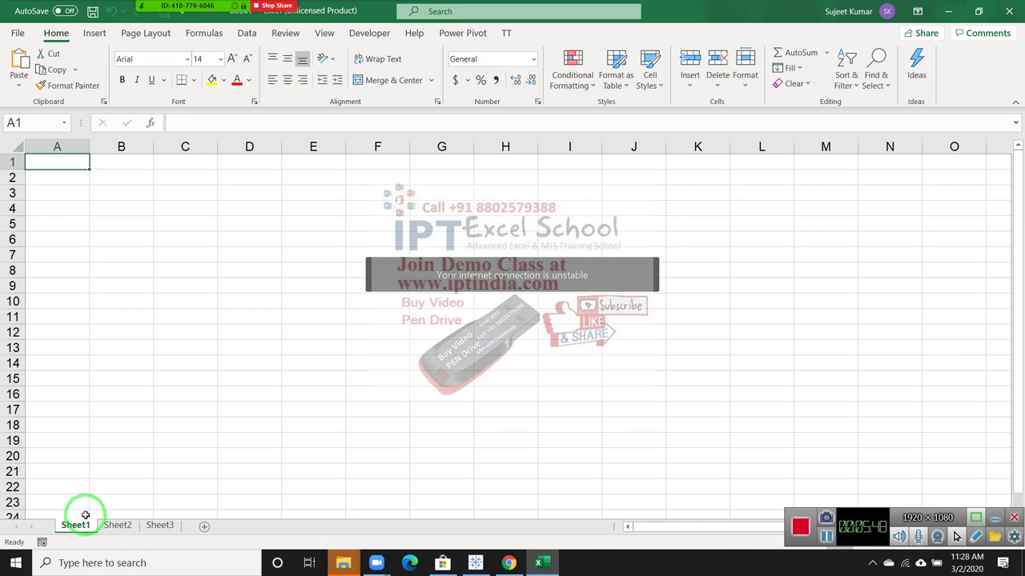
{"action": "left_click_drag", "start_coordinate": [85, 516], "coordinate": [19, 39]}
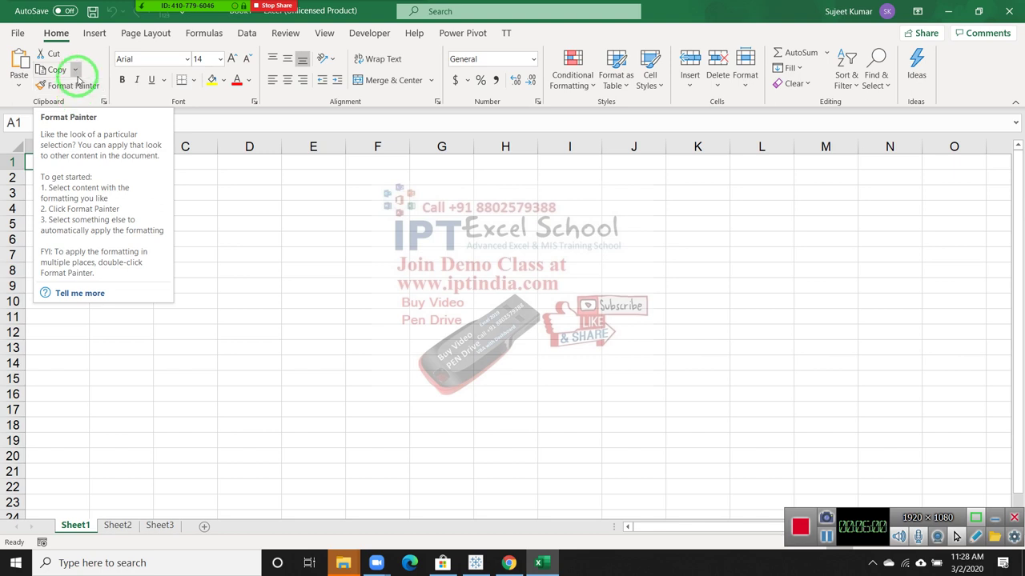
{"action": "left_click_drag", "start_coordinate": [12, 112], "coordinate": [221, 562]}
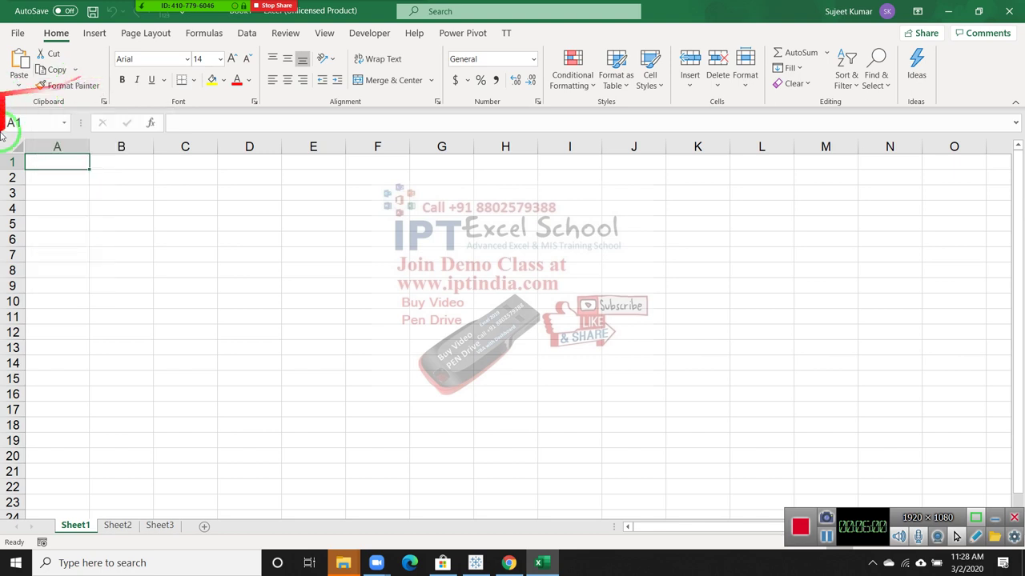
Add a new Sheet4 and rename Sheet1 to 'Data', keeping that name after a cancelled re-rename
{"action": "left_click", "coordinate": [205, 527]}
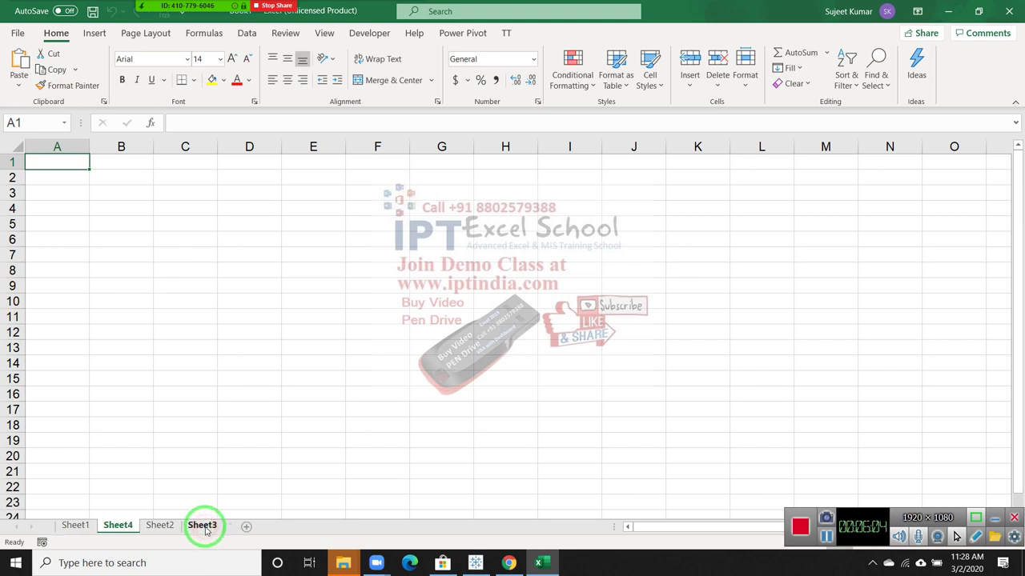
{"action": "left_click", "coordinate": [74, 525]}
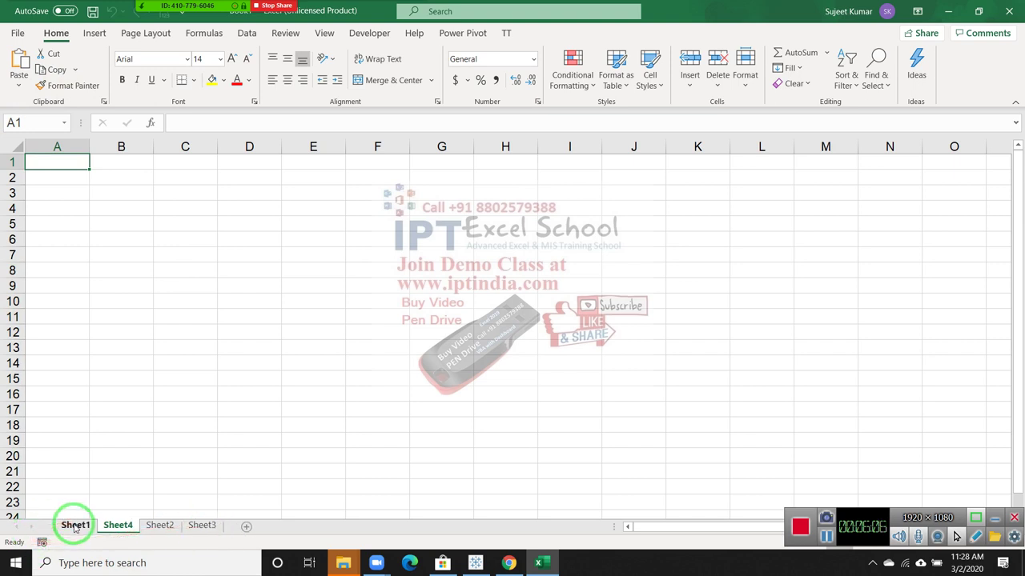
{"action": "double_click", "coordinate": [73, 525]}
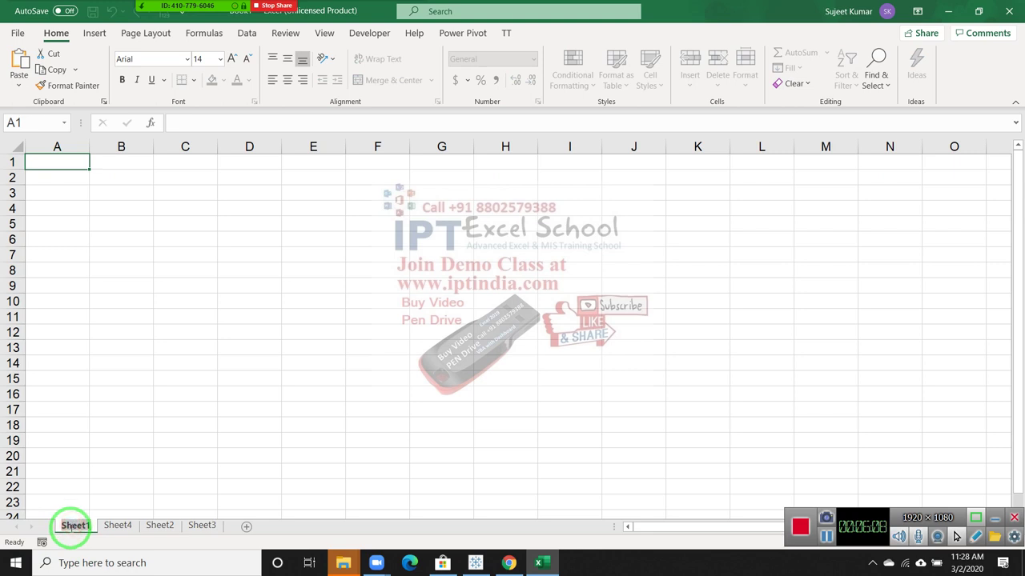
{"action": "type", "text": "Da"}
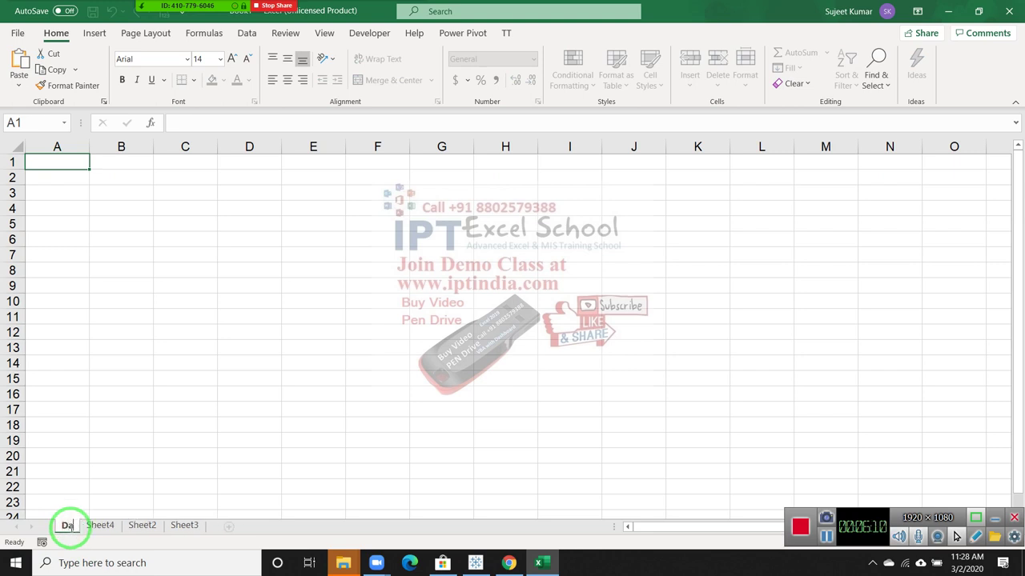
{"action": "type", "text": "ta"}
{"action": "key", "text": "Return"}
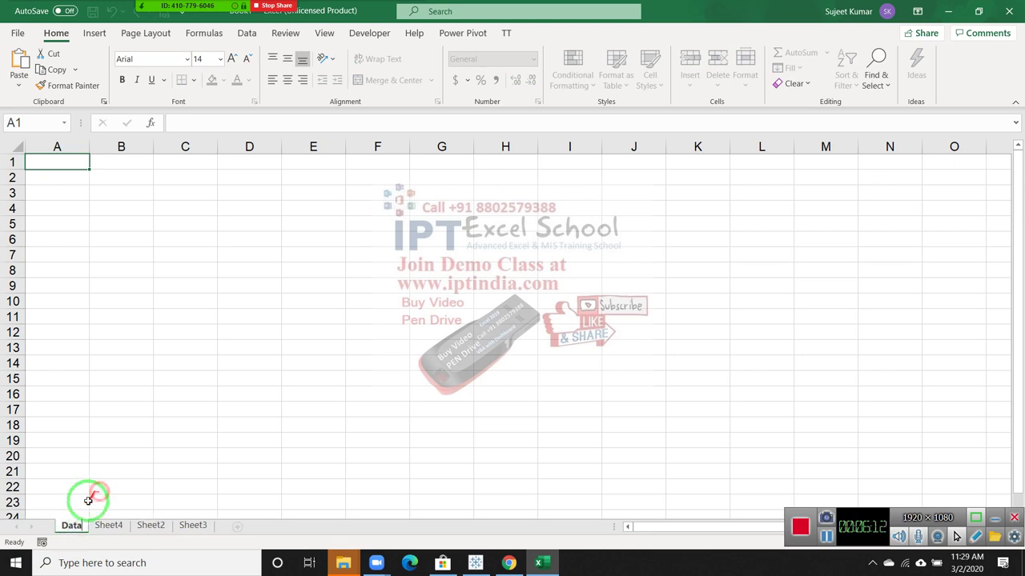
{"action": "left_click", "coordinate": [93, 490]}
{"action": "right_click", "coordinate": [69, 526]}
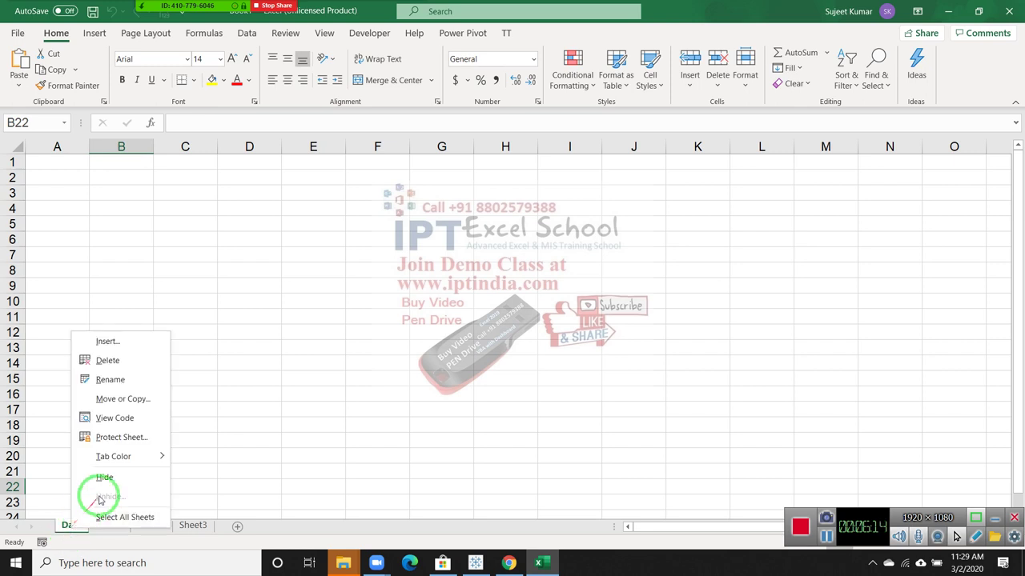
{"action": "left_click", "coordinate": [144, 381]}
{"action": "key", "text": "Return"}
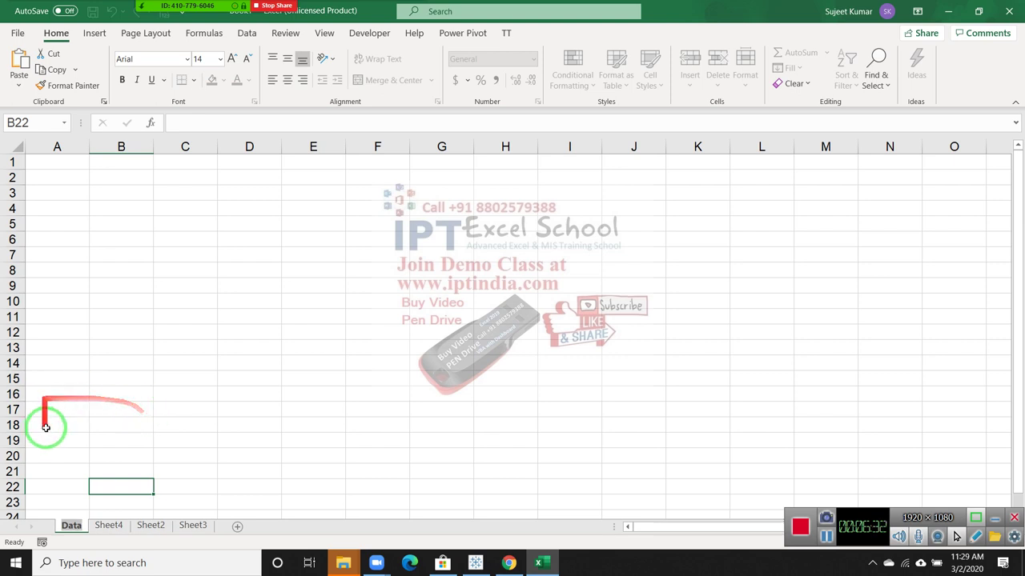
{"action": "left_click", "coordinate": [81, 442]}
{"action": "left_click", "coordinate": [82, 359]}
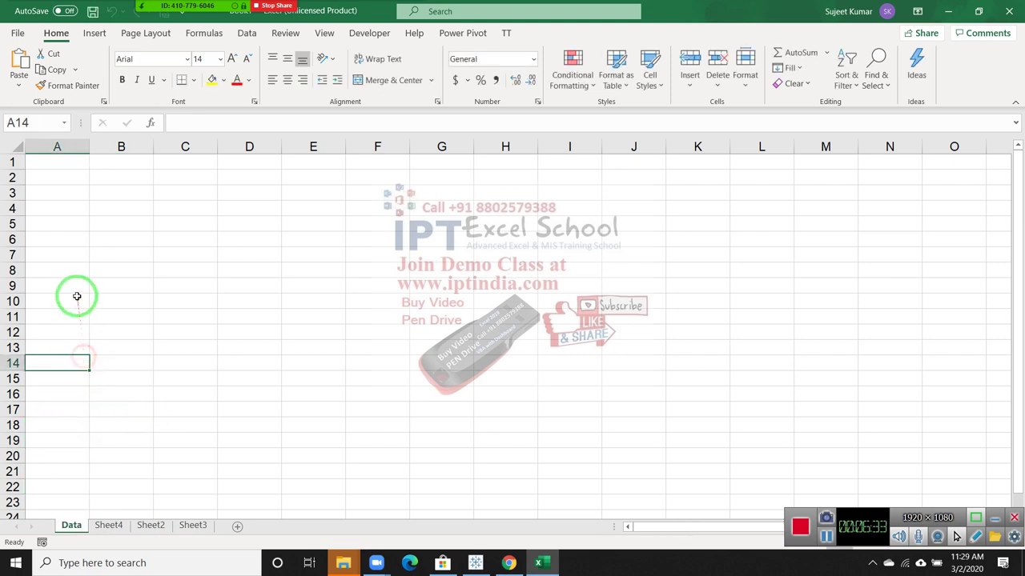
{"action": "left_click", "coordinate": [70, 163]}
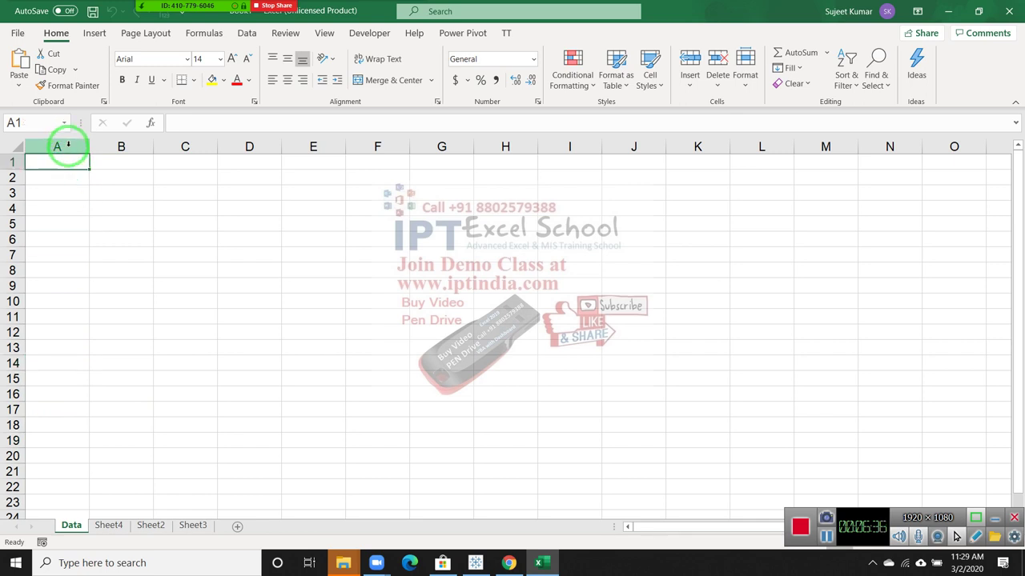
{"action": "mouse_move", "coordinate": [67, 147]}
{"action": "left_mouse_down"}
{"action": "mouse_move", "coordinate": [282, 137]}
{"action": "mouse_move", "coordinate": [51, 235]}
{"action": "mouse_move", "coordinate": [52, 225]}
{"action": "left_mouse_up"}
{"action": "left_click_drag", "start_coordinate": [52, 164], "coordinate": [397, 218]}
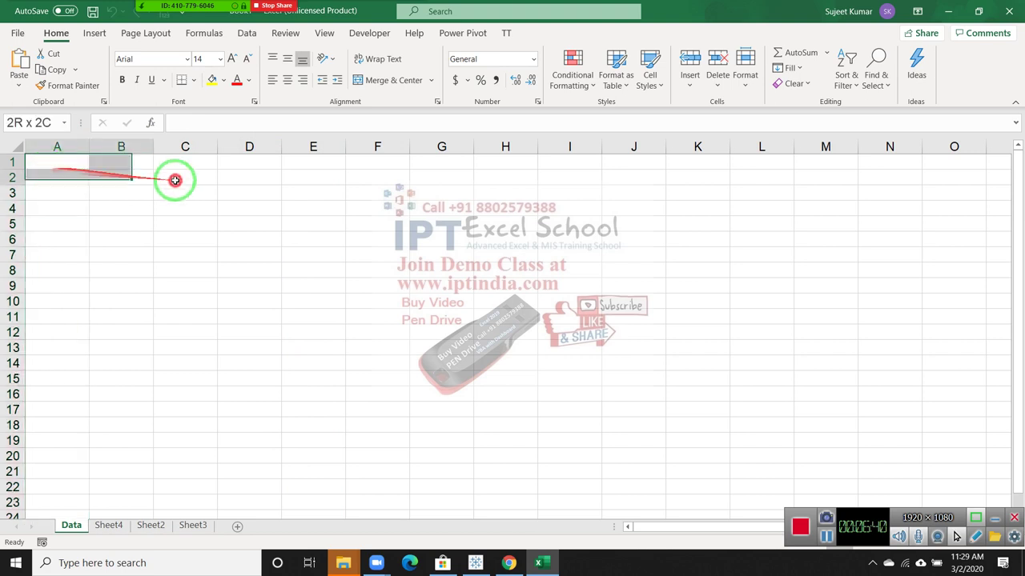
{"action": "left_click", "coordinate": [398, 221]}
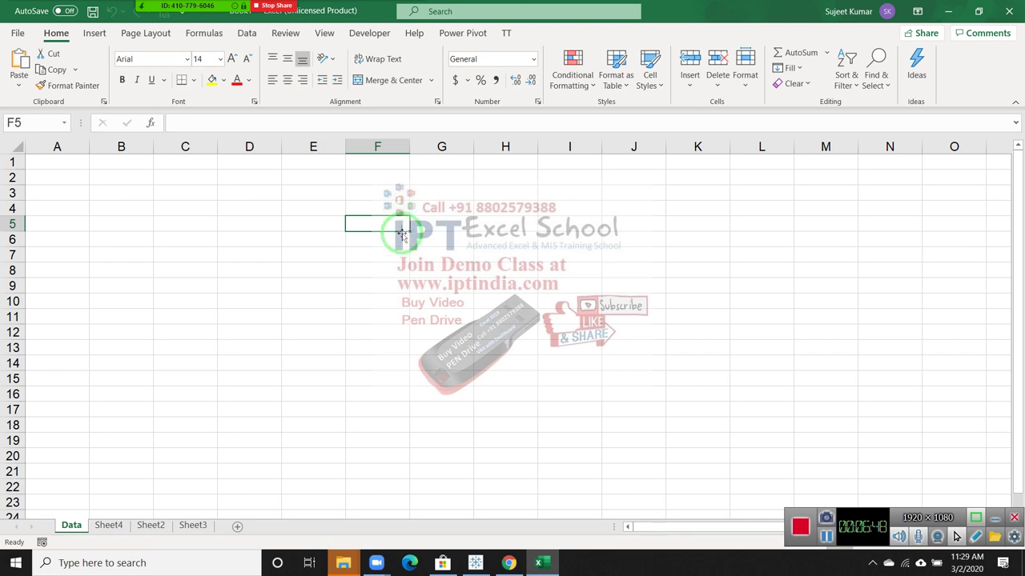
{"action": "left_click", "coordinate": [50, 168]}
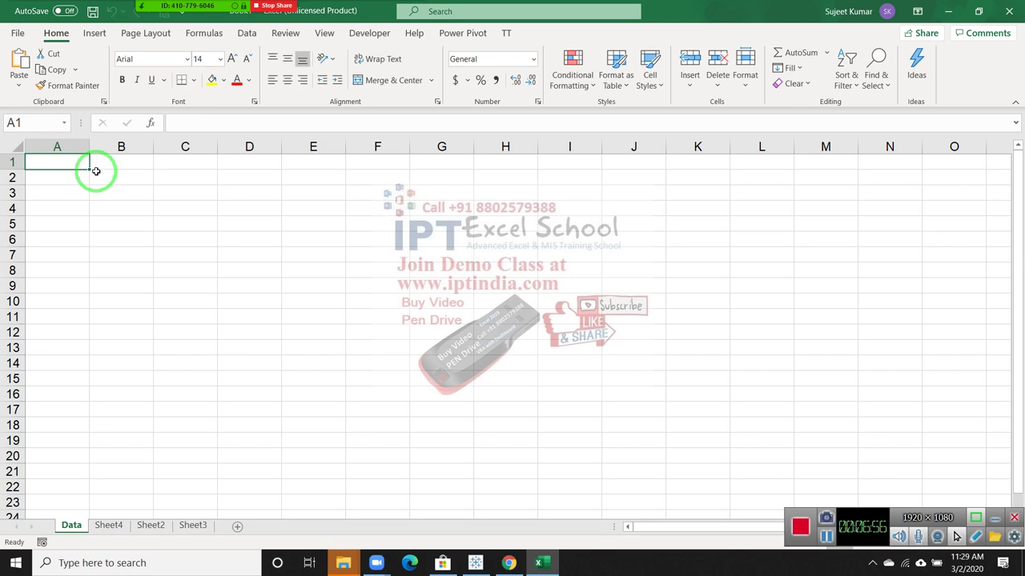
Type the column headings UID, Date, Name, City and Qty across row 1
{"action": "type", "text": "Ul"}
{"action": "type", "text": "D"}
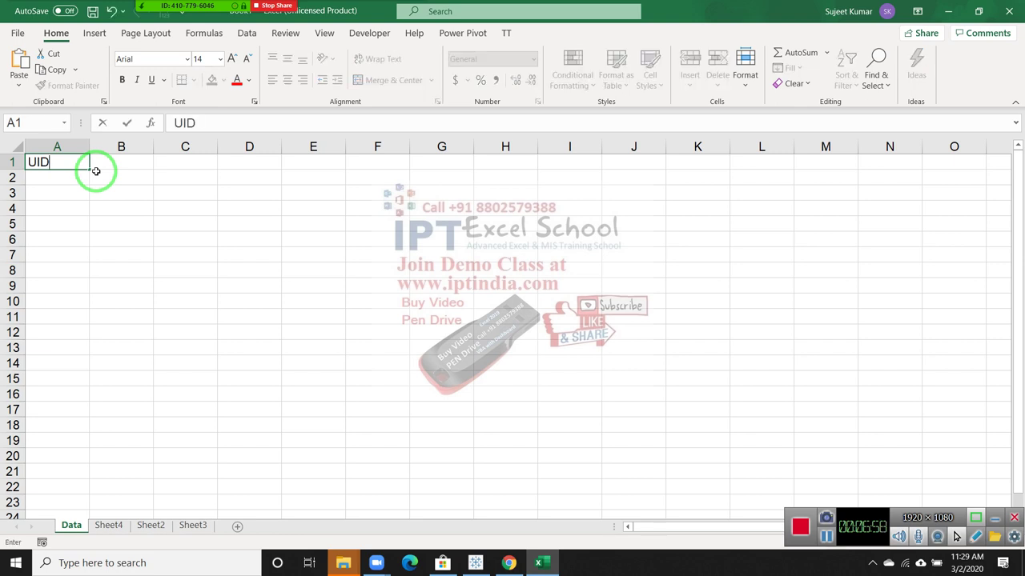
{"action": "key", "text": "Tab"}
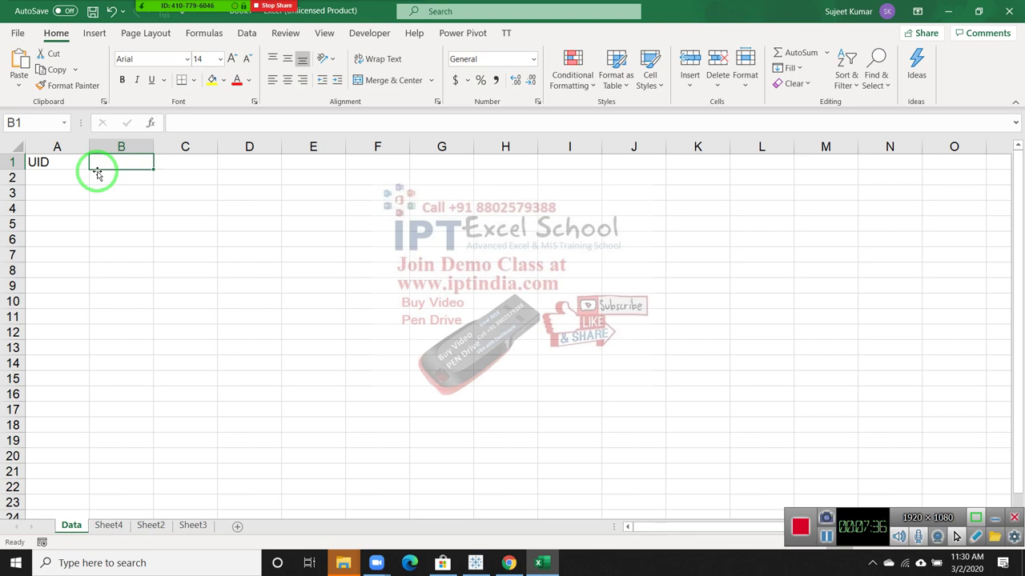
{"action": "type", "text": "Date"}
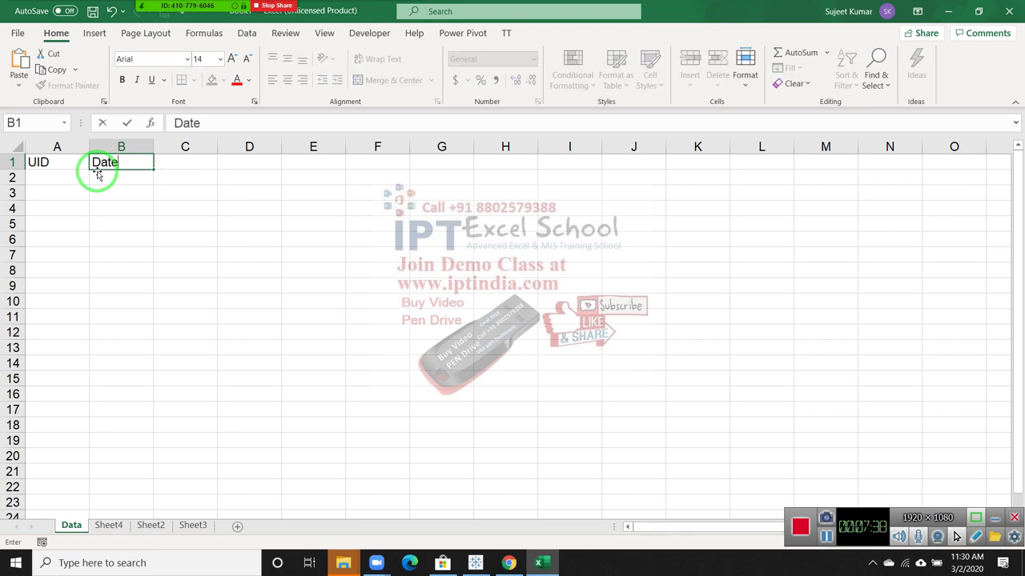
{"action": "key", "text": "Tab"}
{"action": "type", "text": "Name"}
{"action": "key", "text": "Tab"}
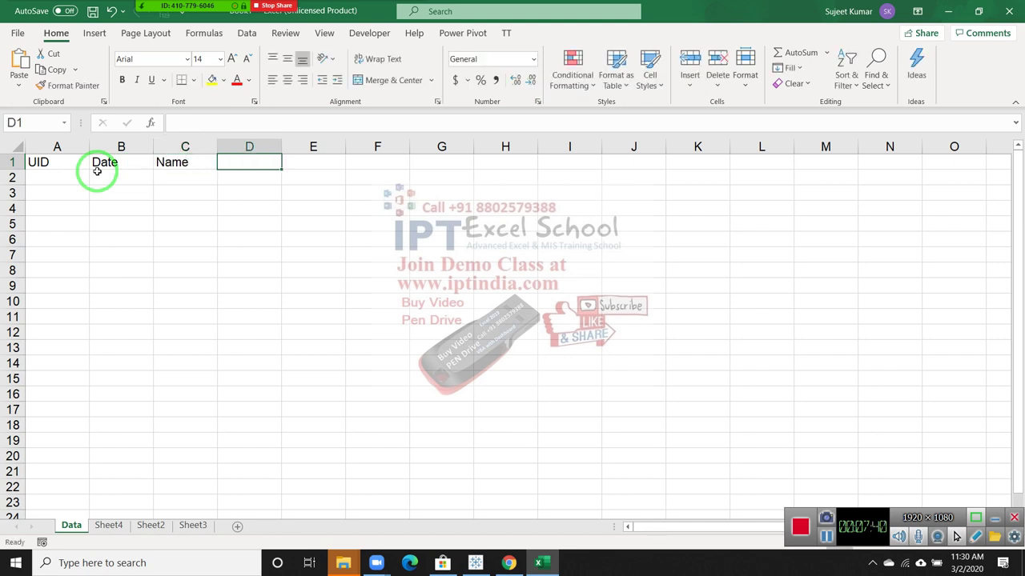
{"action": "type", "text": "Ci"}
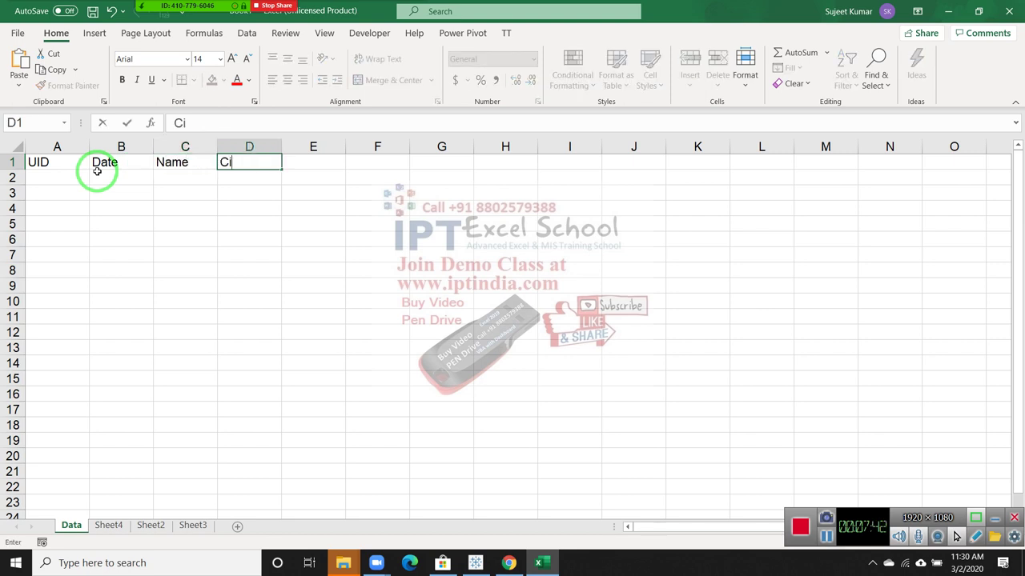
{"action": "type", "text": "ty"}
{"action": "key", "text": "Tab"}
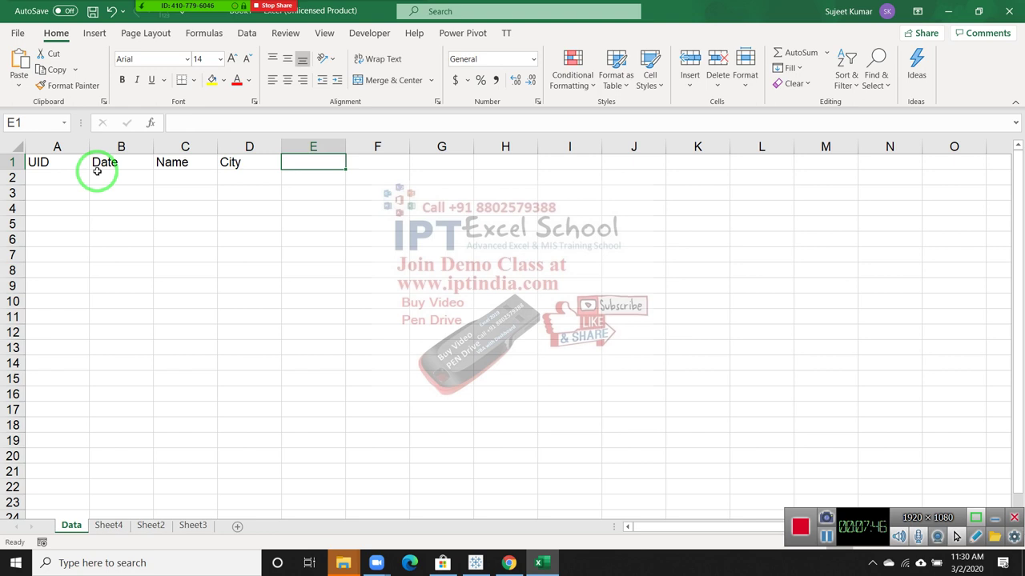
{"action": "type", "text": "Qty"}
{"action": "key", "text": "Tab"}
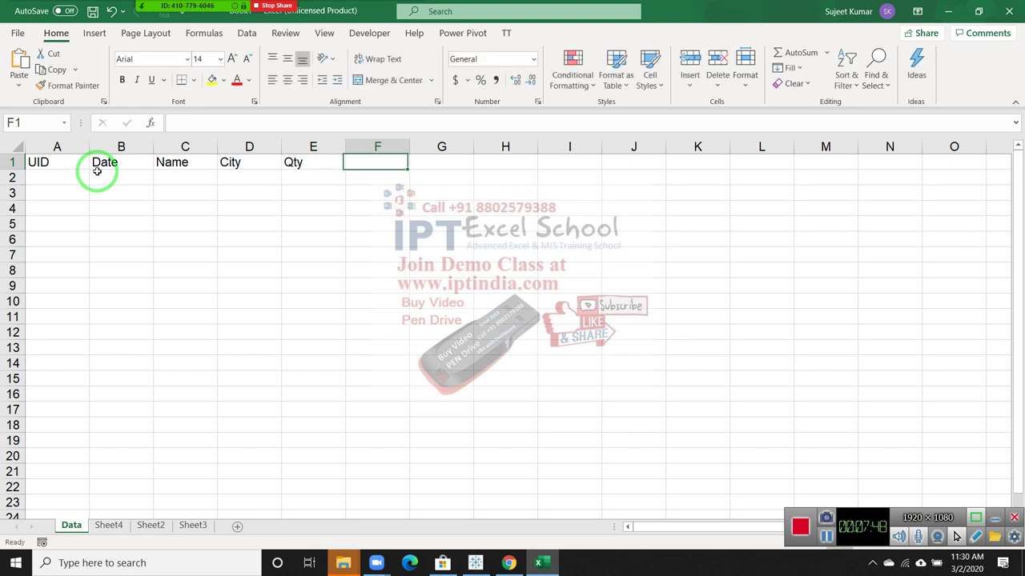
Finish the headings with MRP, Amt, GST, Dis and Total
{"action": "type", "text": "MRP"}
{"action": "key", "text": "Tab"}
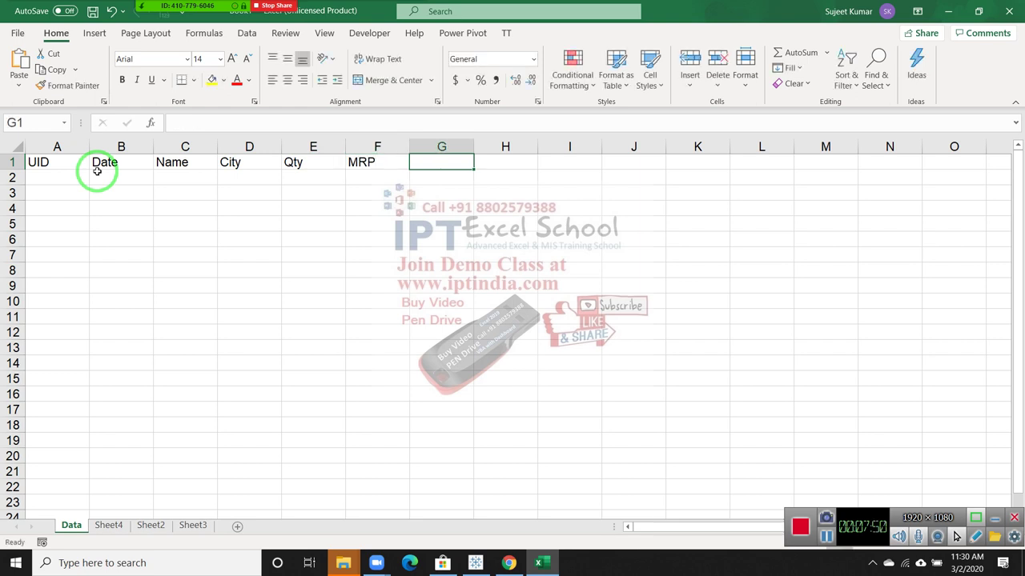
{"action": "type", "text": "Amt"}
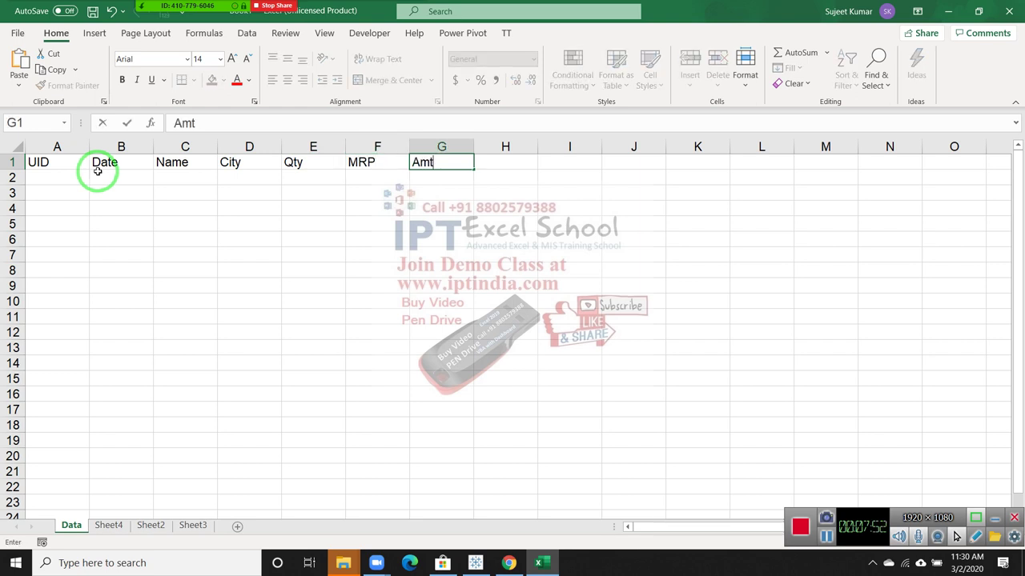
{"action": "key", "text": "Tab"}
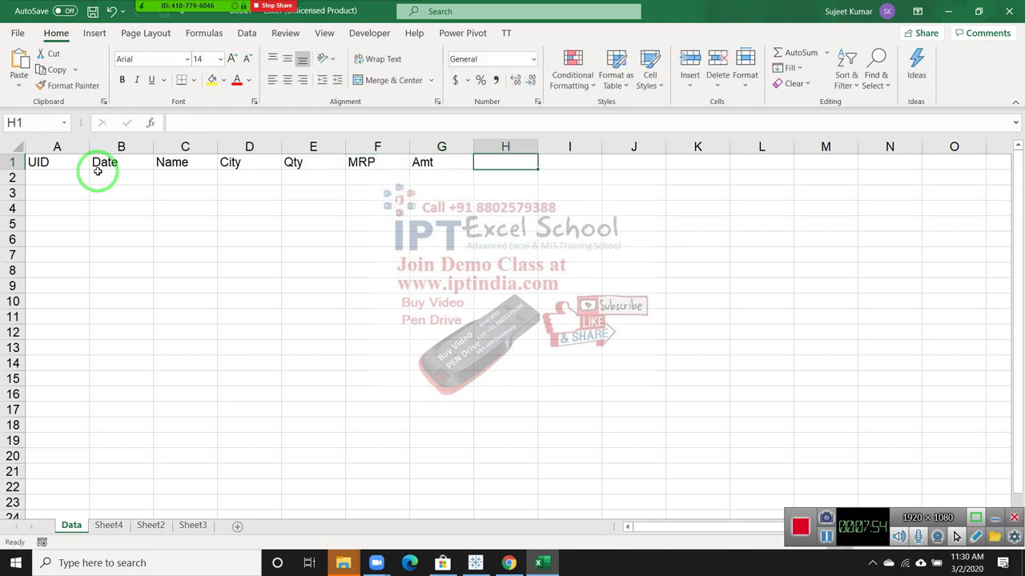
{"action": "type", "text": "GST"}
{"action": "key", "text": "Tab"}
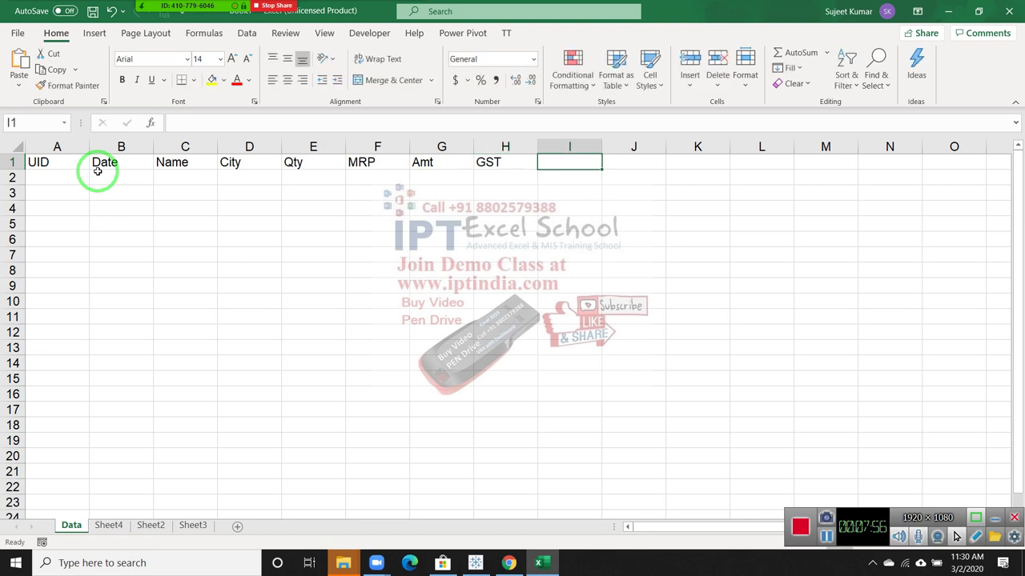
{"action": "type", "text": "T"}
{"action": "key", "text": "BackSpace"}
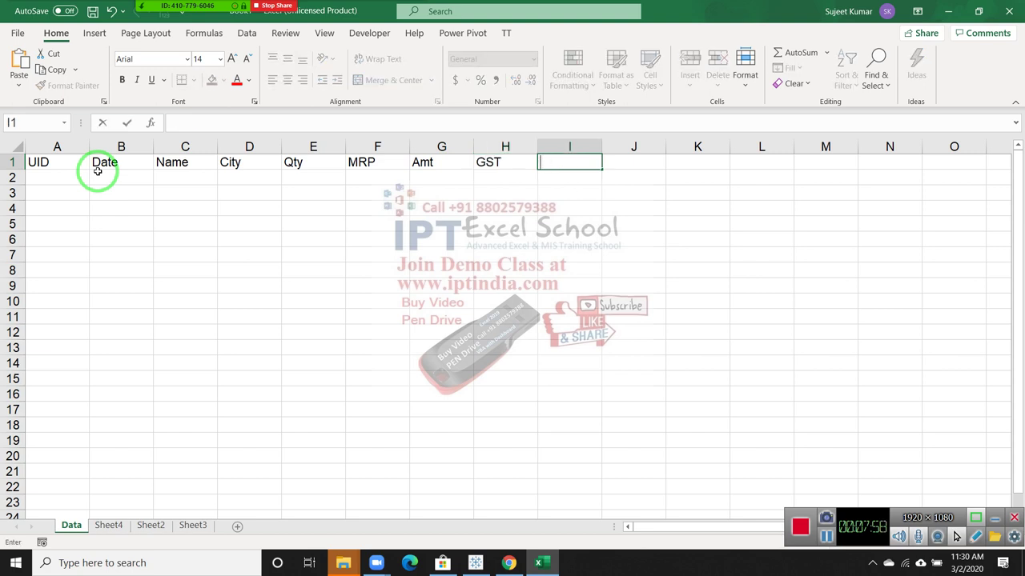
{"action": "type", "text": "Di"}
{"action": "type", "text": "s"}
{"action": "key", "text": "Tab"}
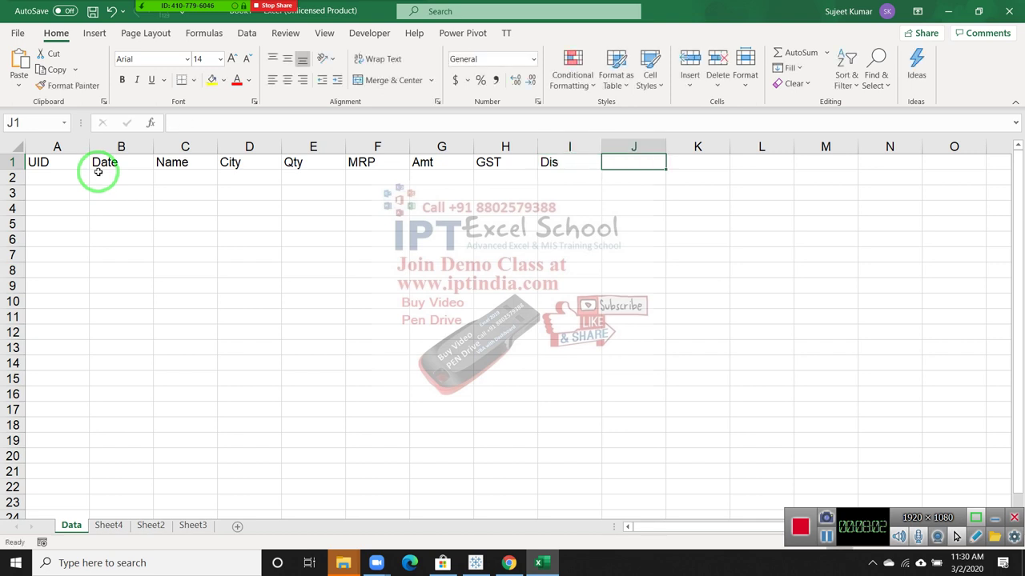
{"action": "type", "text": "Tot"}
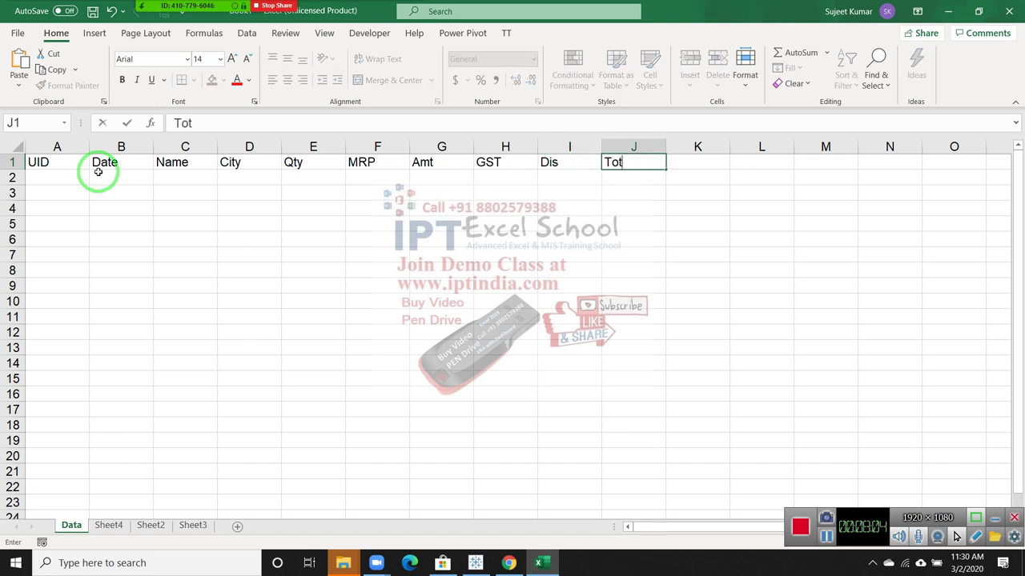
{"action": "type", "text": "al"}
{"action": "key", "text": "Return"}
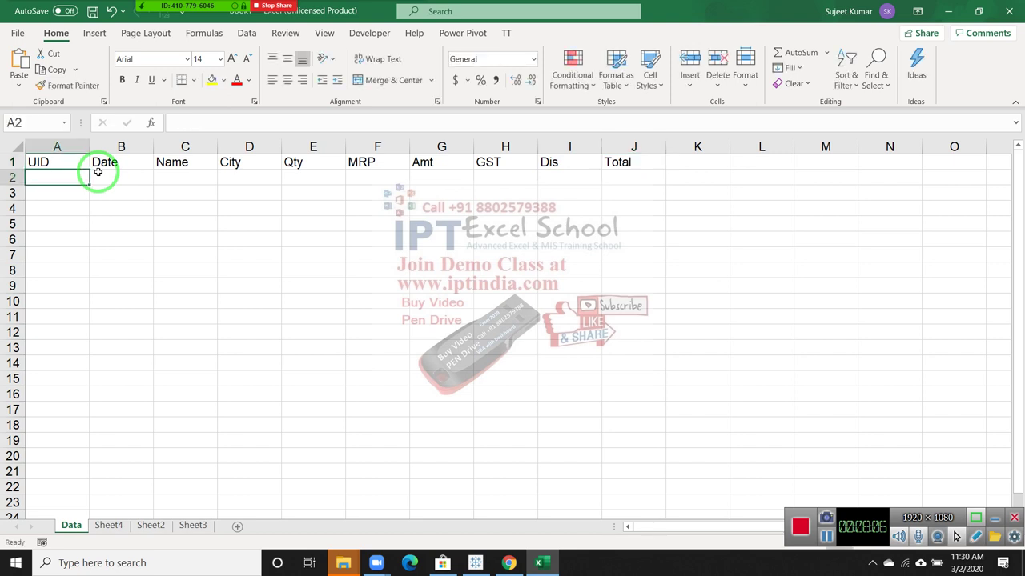
Enter UID 1 in A2, clearing the stray 2 typed into A3
{"action": "type", "text": "1"}
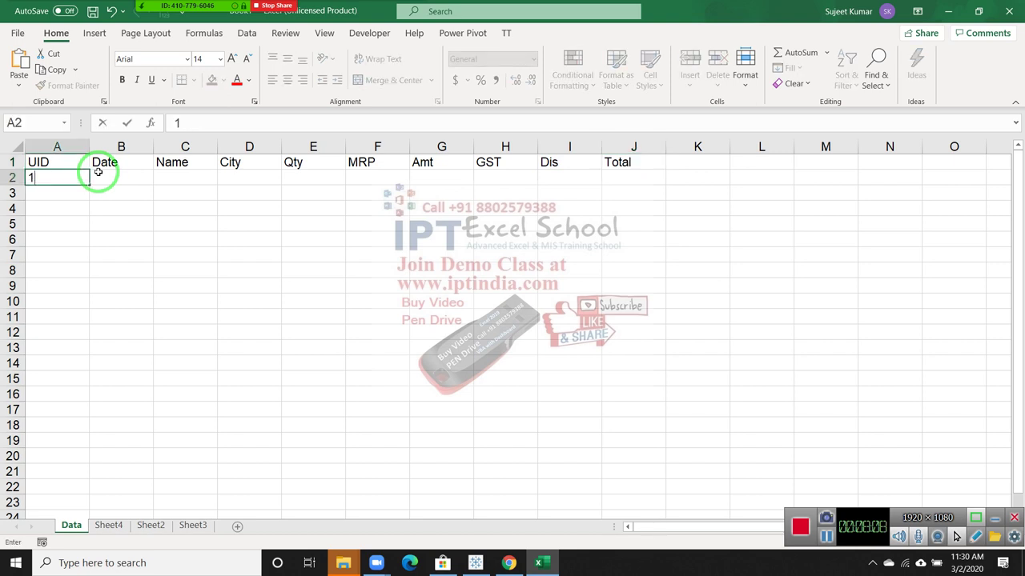
{"action": "key", "text": "Return"}
{"action": "type", "text": "2"}
{"action": "key", "text": "Return"}
{"action": "key", "text": "Up"}
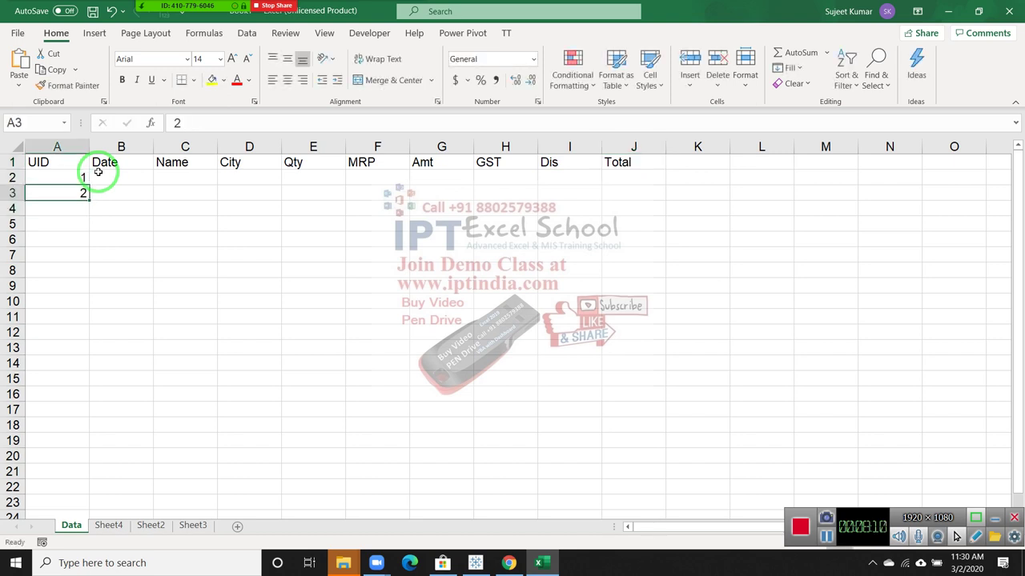
{"action": "key", "text": "Up"}
{"action": "key", "text": "Down"}
{"action": "key", "text": "Delete"}
{"action": "key", "text": "Up"}
{"action": "key", "text": "Right"}
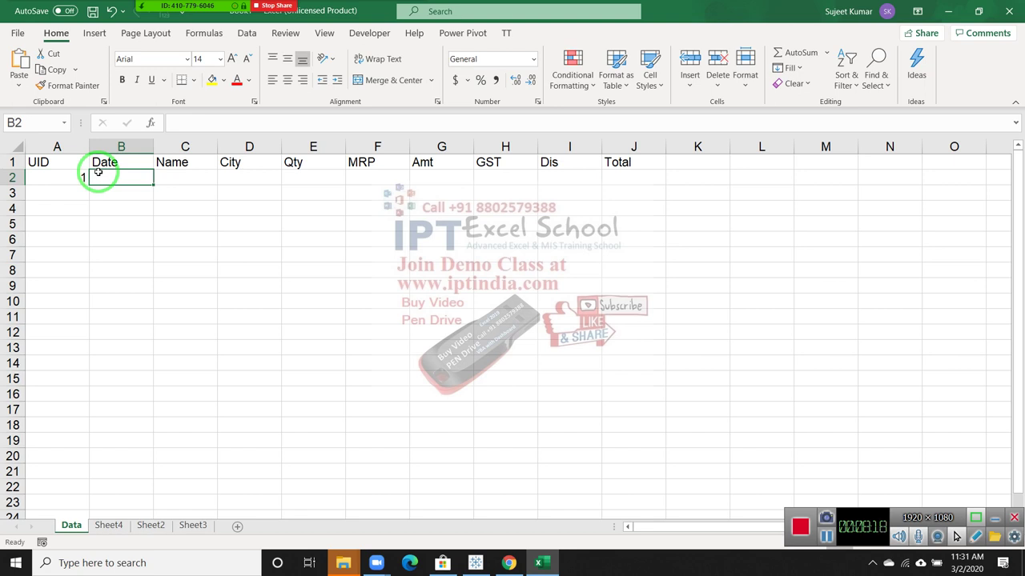
Insert today's date 3/2/2020 in B2 and the customer's name in C2
{"action": "key", "text": "ctrl+semicolon"}
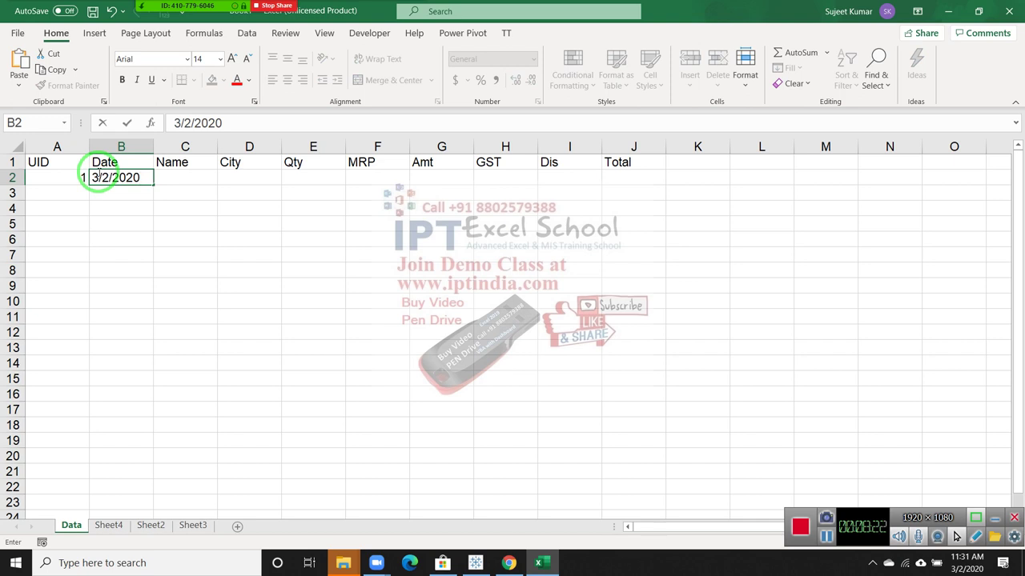
{"action": "key", "text": "Return"}
{"action": "left_click", "coordinate": [98, 174]}
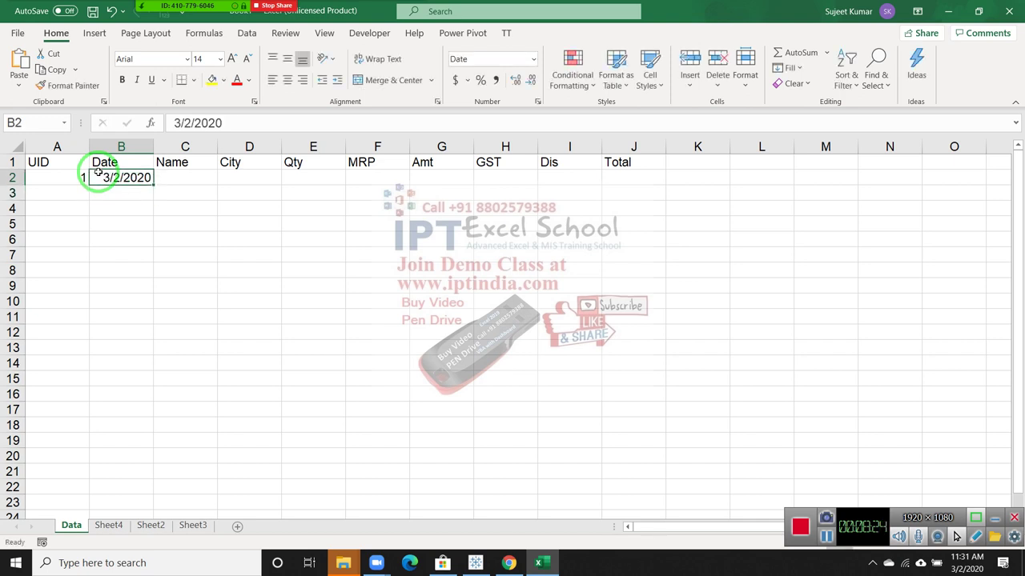
{"action": "key", "text": "Tab"}
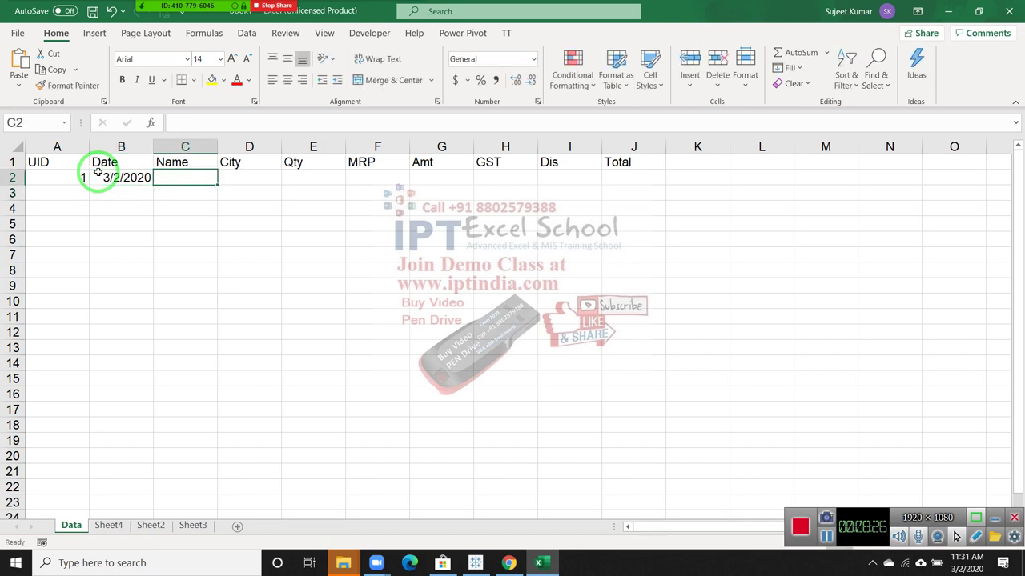
{"action": "type", "text": "Puja"}
{"action": "key", "text": "Tab"}
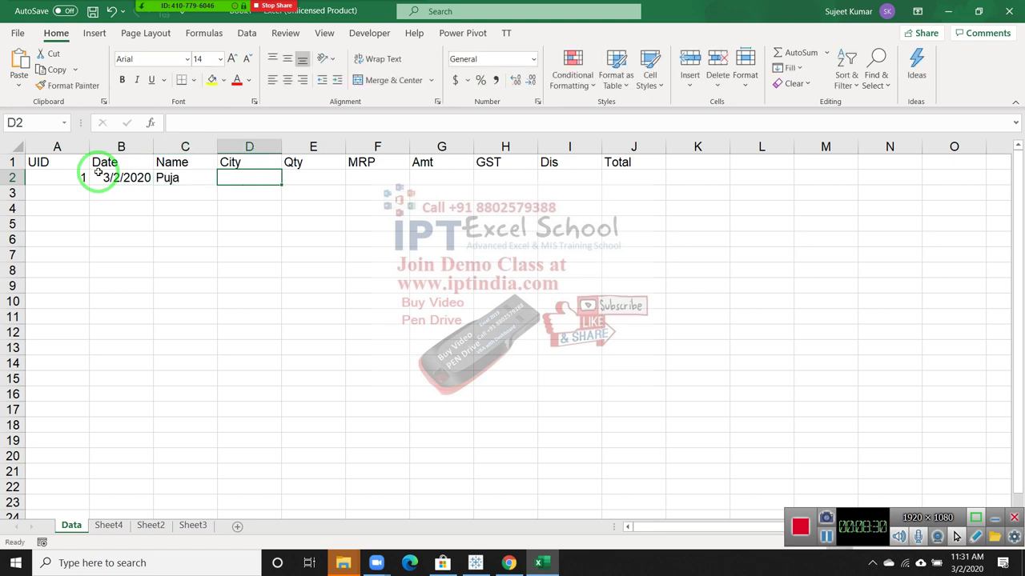
{"action": "left_click", "coordinate": [98, 172]}
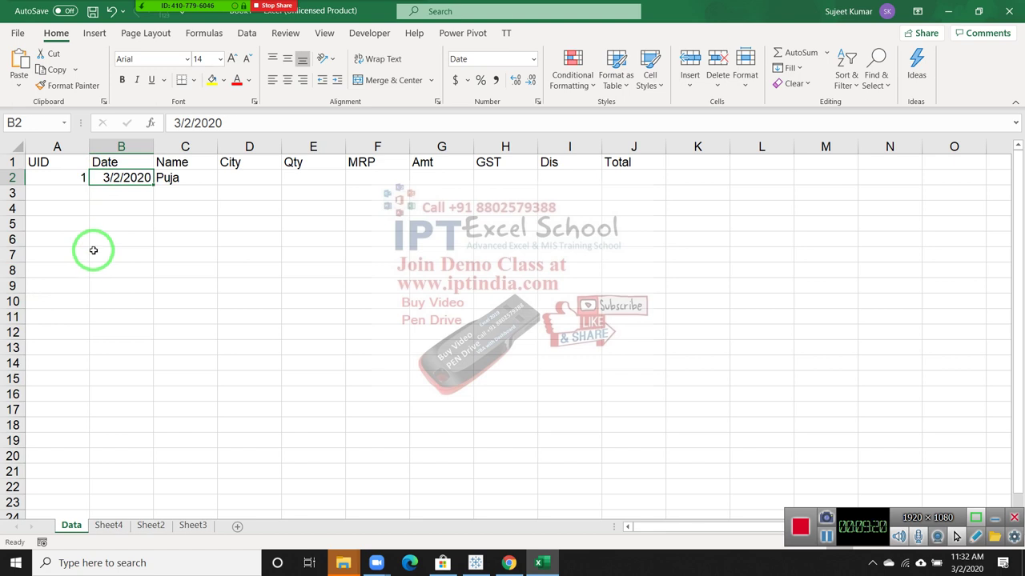
{"action": "left_click", "coordinate": [182, 174]}
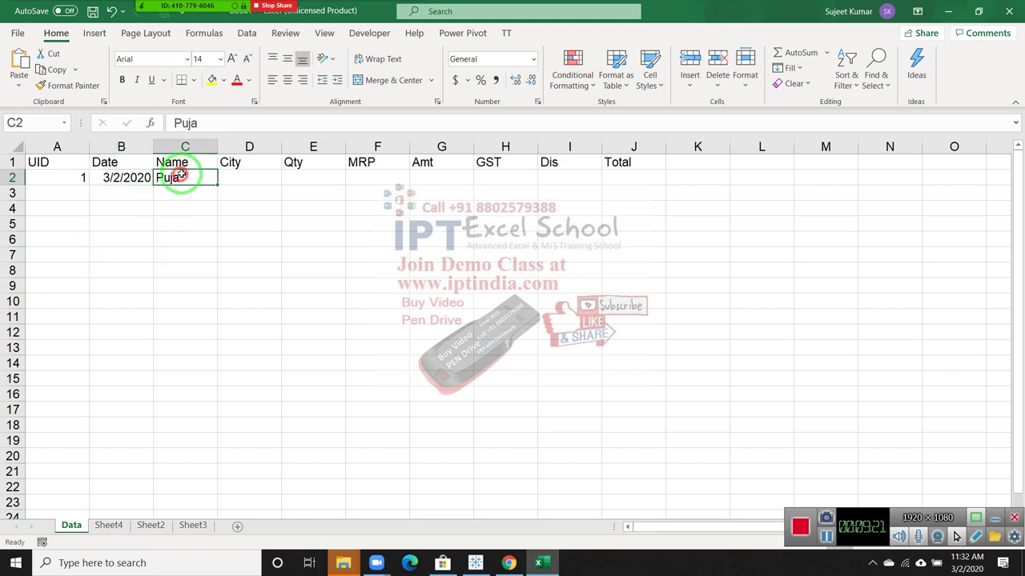
{"action": "left_click", "coordinate": [236, 165]}
{"action": "left_click", "coordinate": [247, 174]}
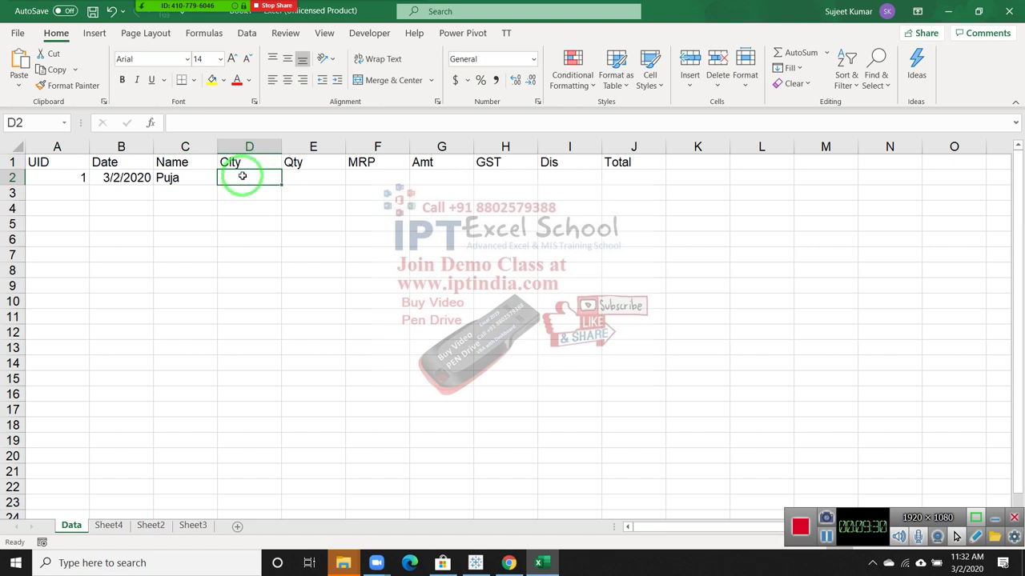
Select City cells D2:D20 and set their Data Validation to allow a List
{"action": "left_click_drag", "start_coordinate": [253, 201], "coordinate": [273, 334]}
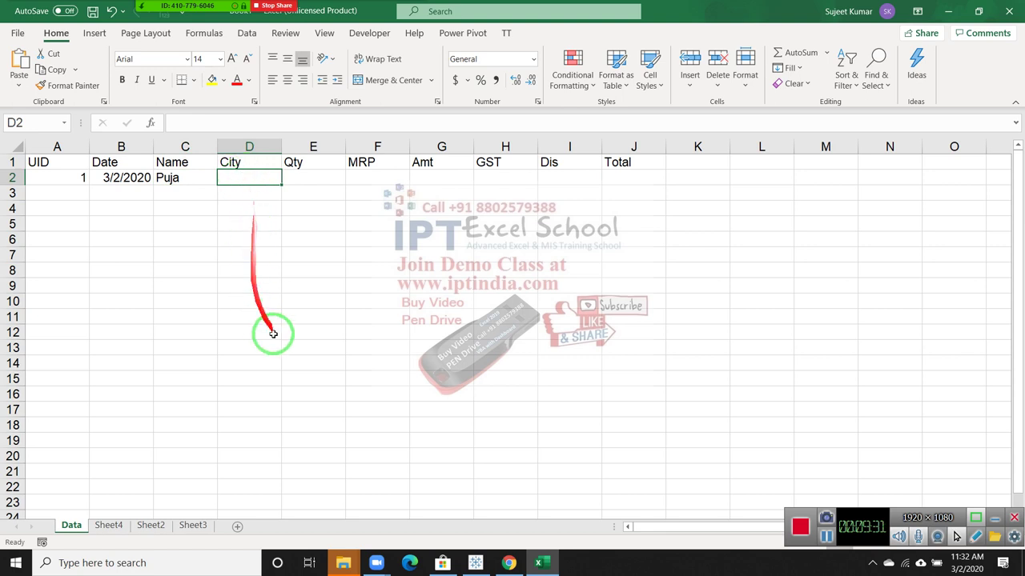
{"action": "left_click", "coordinate": [252, 451], "text": "shift"}
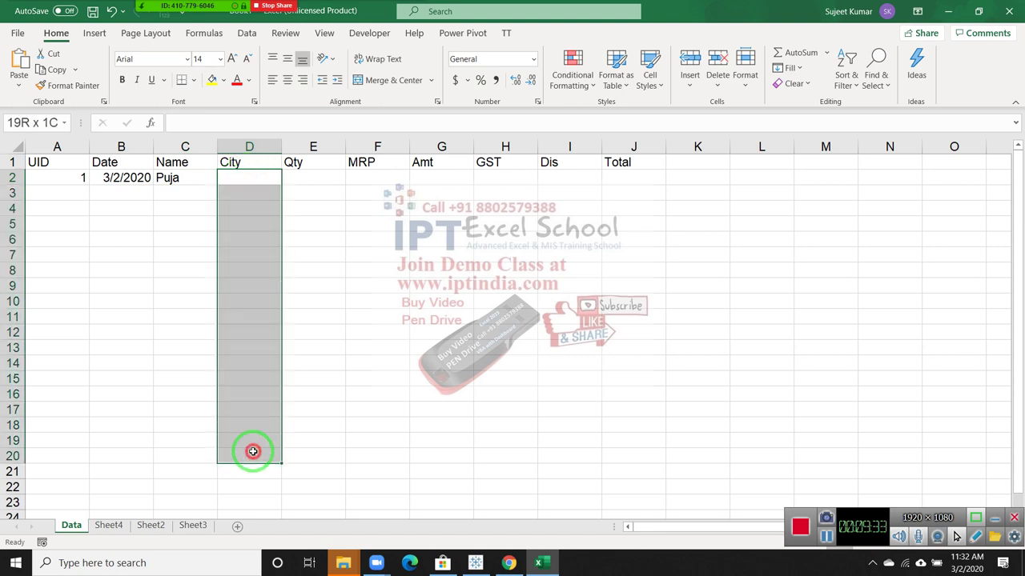
{"action": "left_click", "coordinate": [247, 34]}
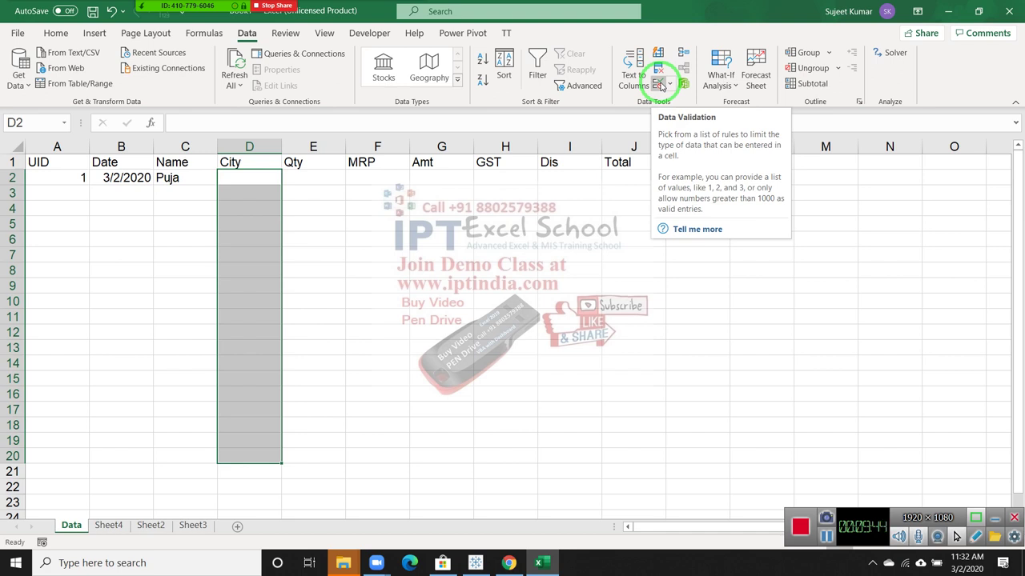
{"action": "left_click", "coordinate": [659, 85]}
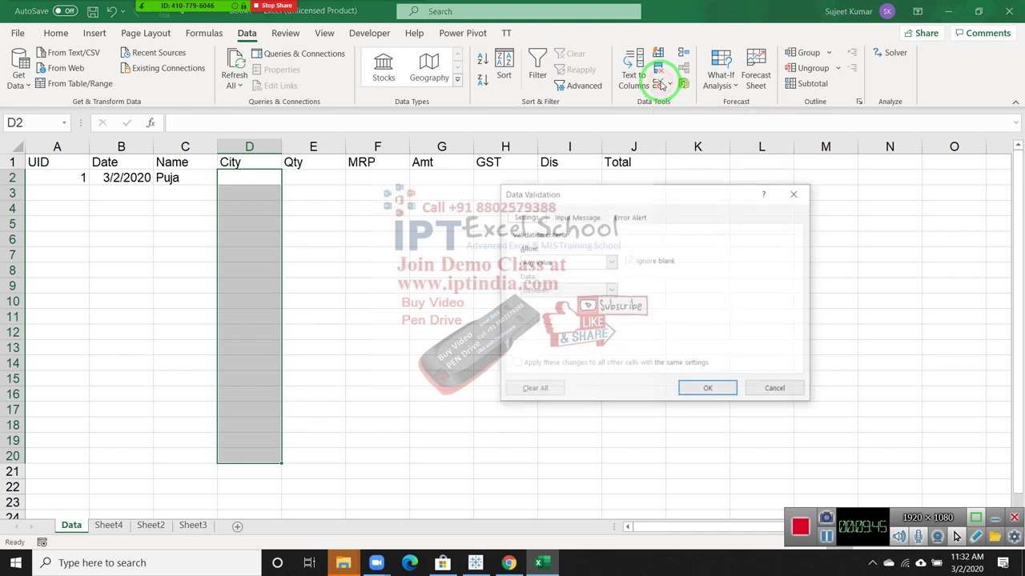
{"action": "left_click", "coordinate": [608, 262]}
{"action": "left_click", "coordinate": [571, 303]}
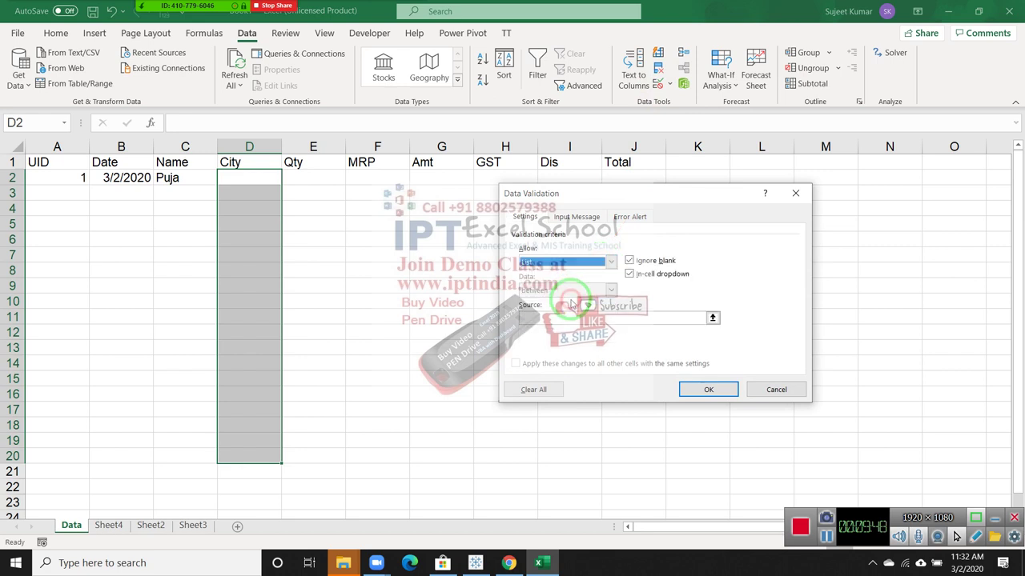
{"action": "left_click", "coordinate": [566, 315]}
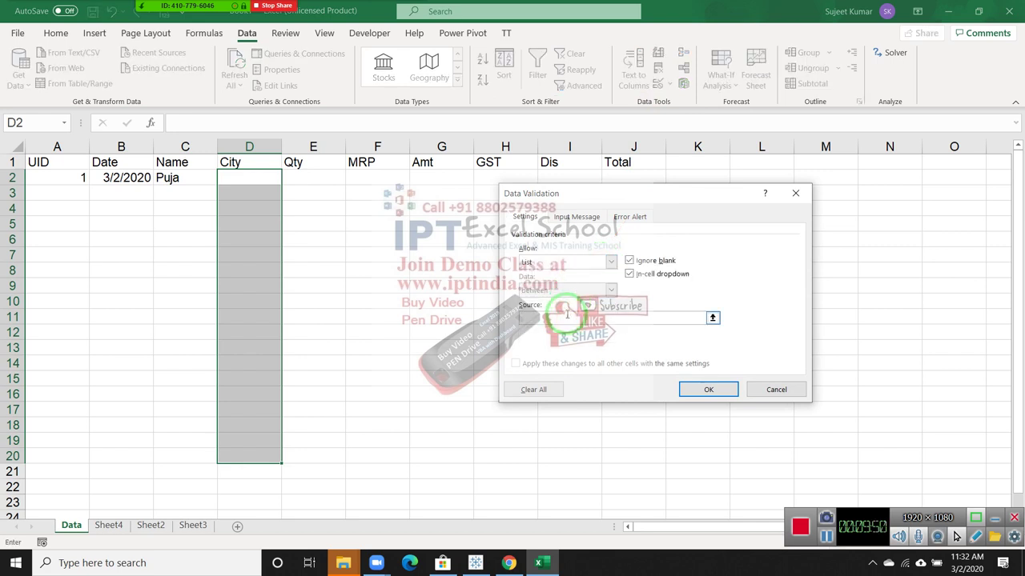
Enter the list source Punw,Patna,Noida,Delhi and apply the validation
{"action": "type", "text": "Pu"}
{"action": "type", "text": "b"}
{"action": "key", "text": "BackSpace"}
{"action": "type", "text": "nw"}
{"action": "type", "text": ",PTN"}
{"action": "key", "text": "BackSpace"}
{"action": "key", "text": "BackSpace"}
{"action": "key", "text": "BackSpace"}
{"action": "key", "text": "BackSpace"}
{"action": "type", "text": "H"}
{"action": "type", "text": "a"}
{"action": "type", "text": "n"}
{"action": "type", "text": "Nonu"}
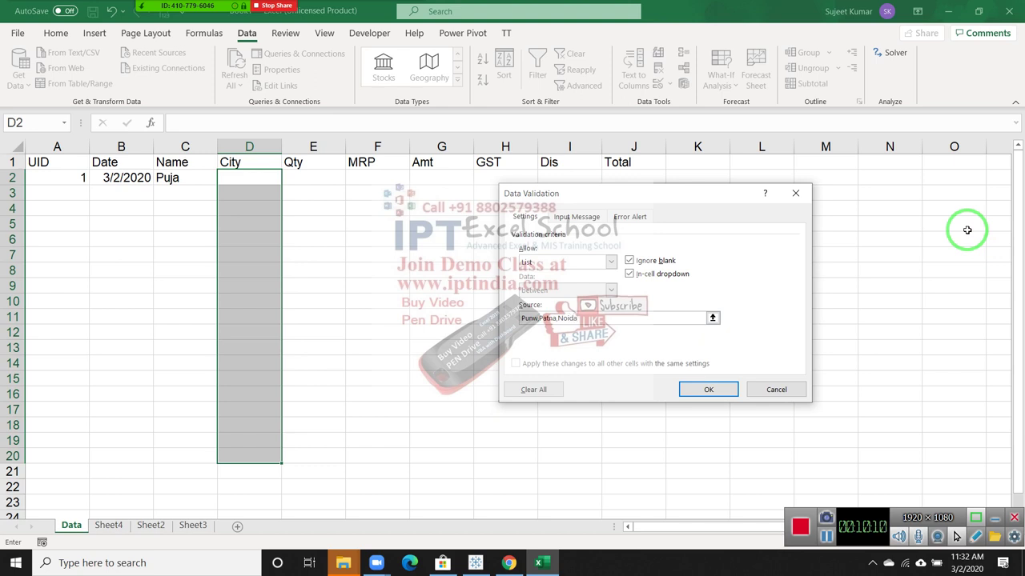
{"action": "type", "text": "Delhi"}
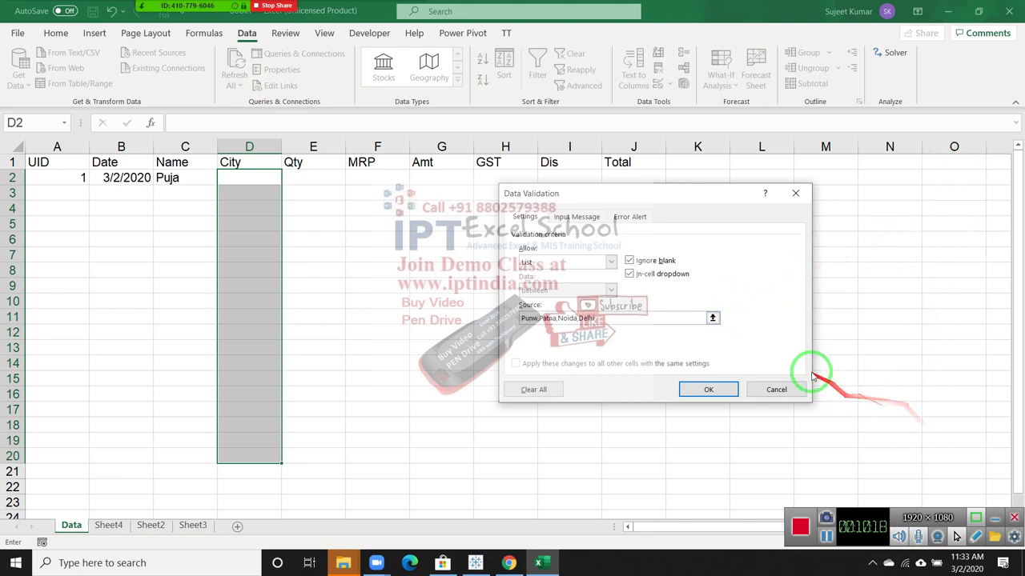
{"action": "left_click", "coordinate": [711, 317]}
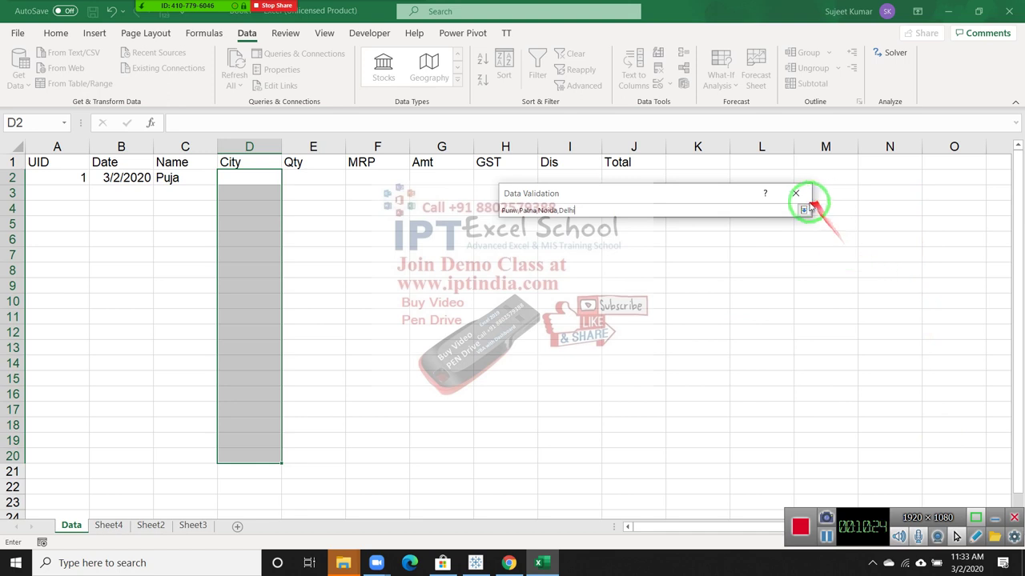
{"action": "left_click", "coordinate": [803, 209]}
{"action": "left_click", "coordinate": [716, 386]}
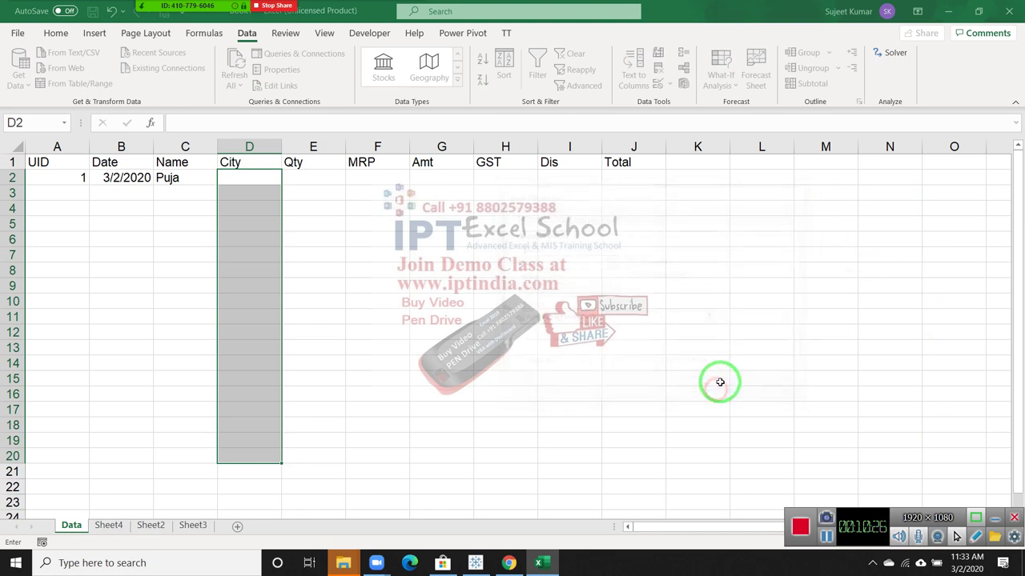
Pick Patna from D2's dropdown list, then enter Qty 85 in E2 and MRP 365 in F2
{"action": "left_click", "coordinate": [248, 183]}
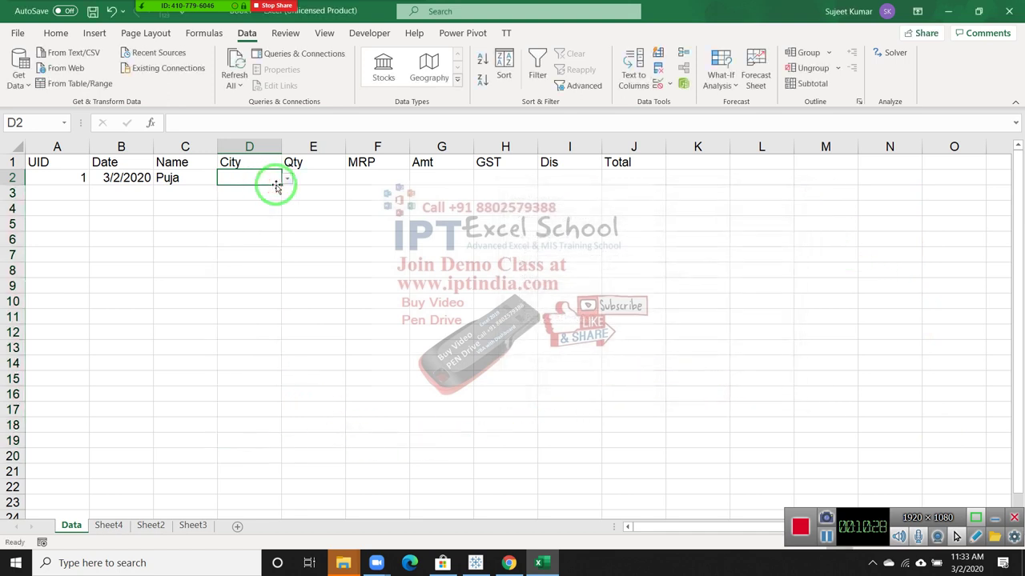
{"action": "left_click", "coordinate": [286, 178]}
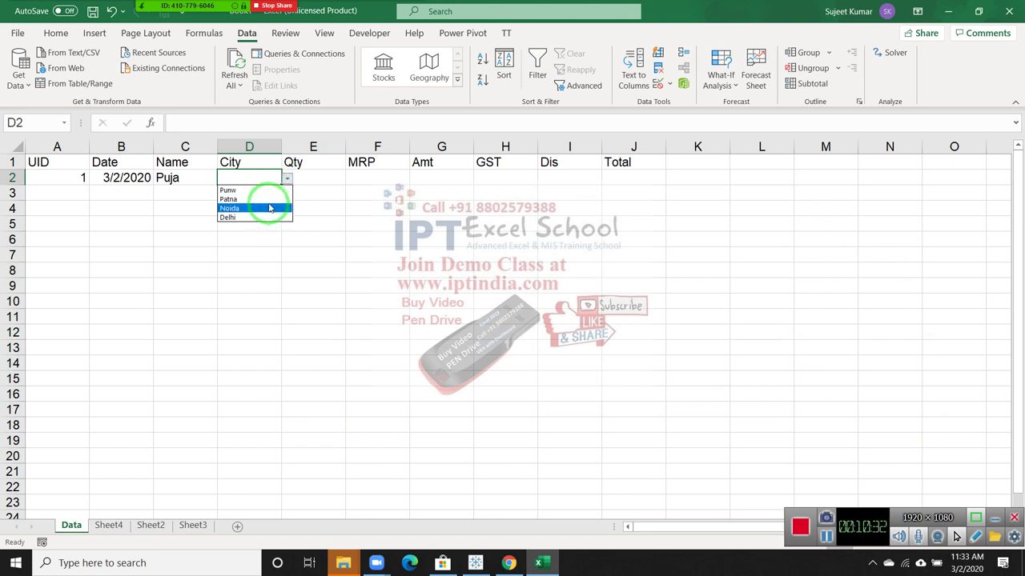
{"action": "left_click", "coordinate": [268, 200]}
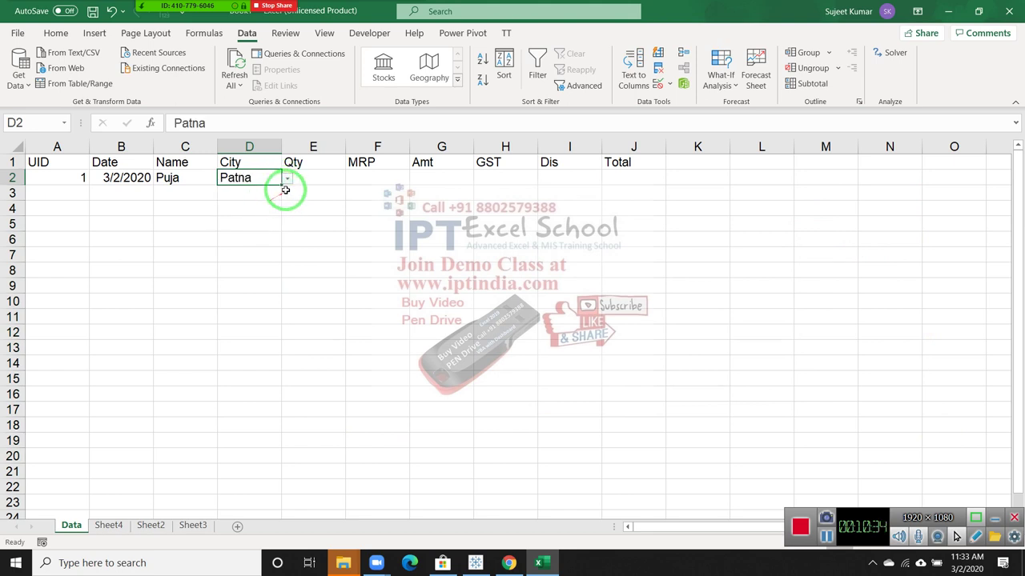
{"action": "left_click", "coordinate": [312, 178]}
{"action": "type", "text": "85"}
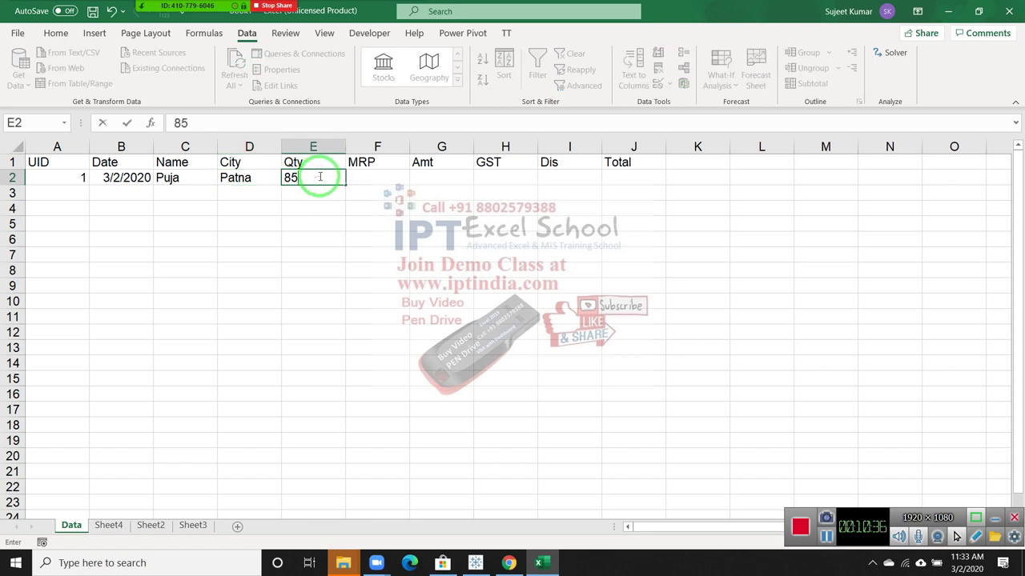
{"action": "left_click", "coordinate": [391, 176]}
{"action": "type", "text": "3"}
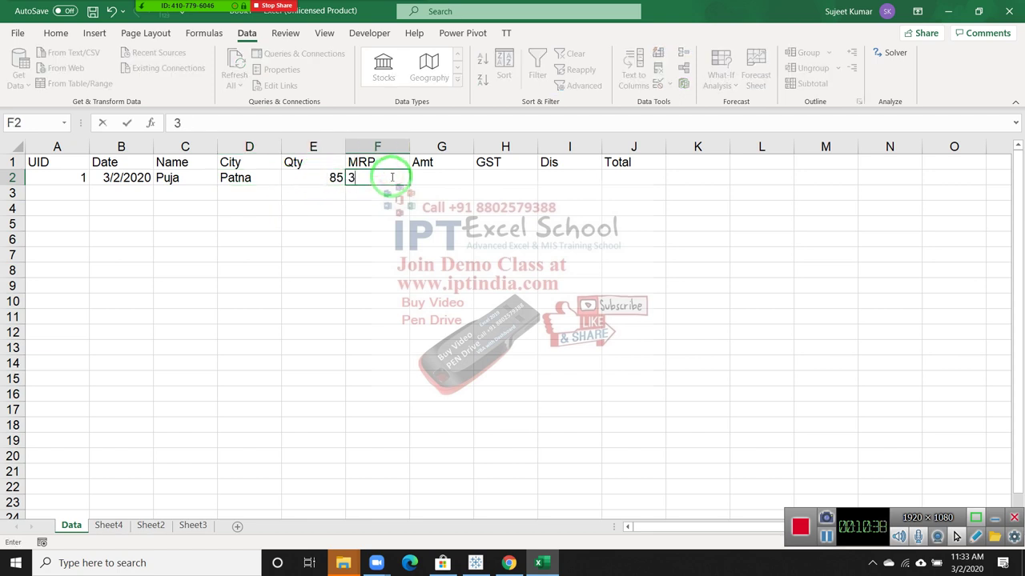
{"action": "type", "text": "65"}
{"action": "key", "text": "Return"}
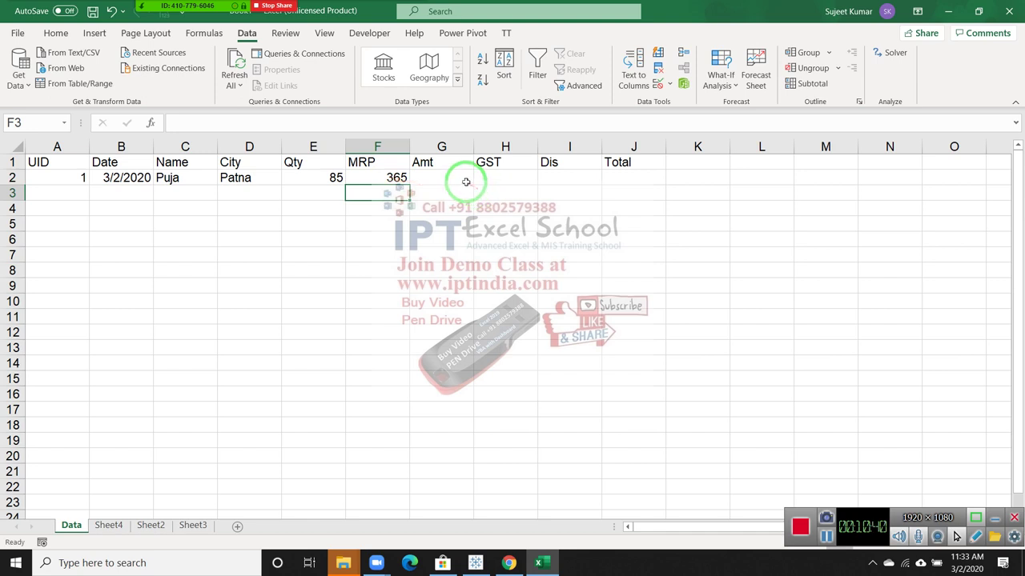
{"action": "left_click", "coordinate": [468, 179]}
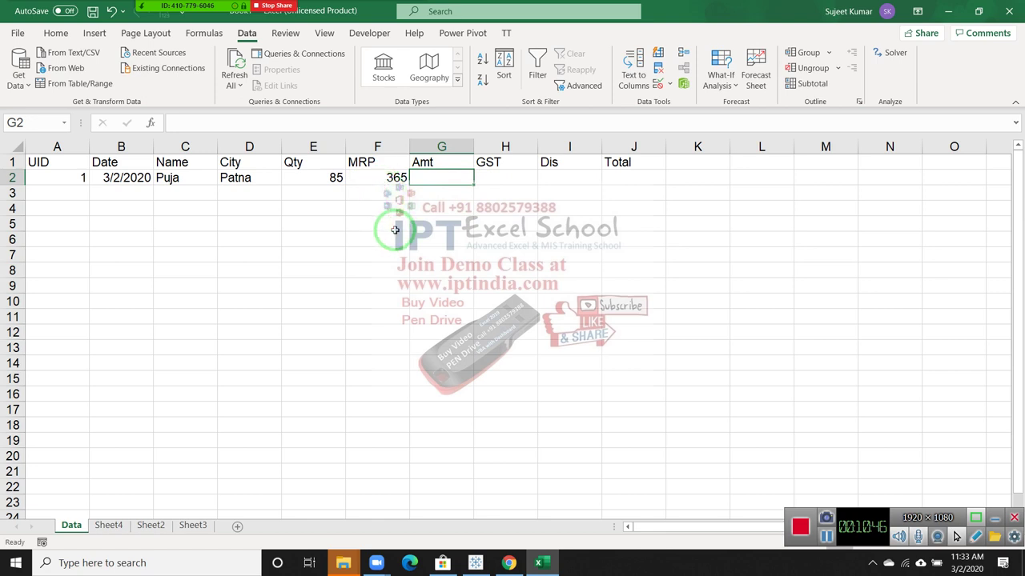
Build =E2*F2 in G2 by referencing E2 and F2, giving Amt 31025
{"action": "type", "text": "="}
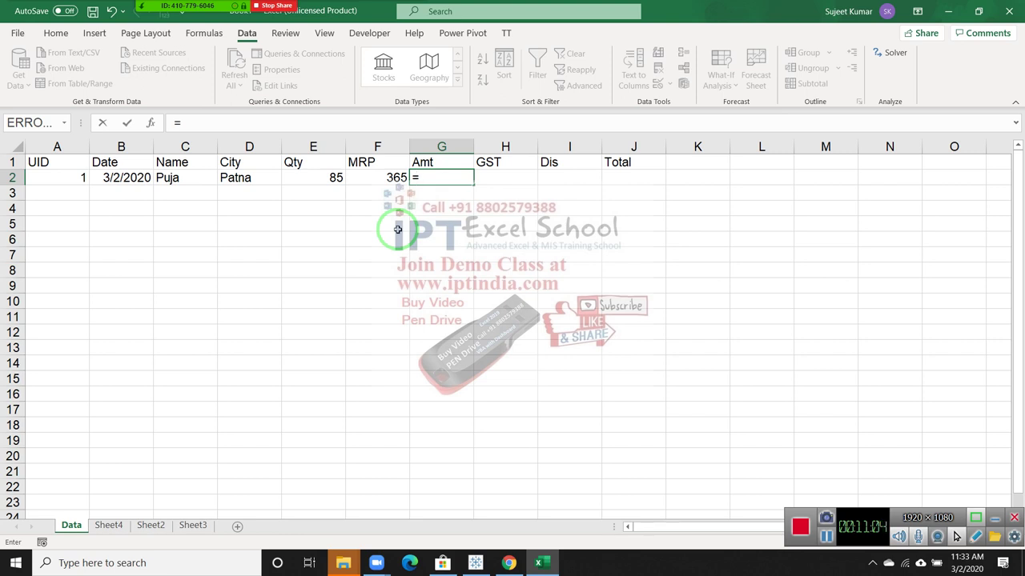
{"action": "left_click", "coordinate": [334, 179]}
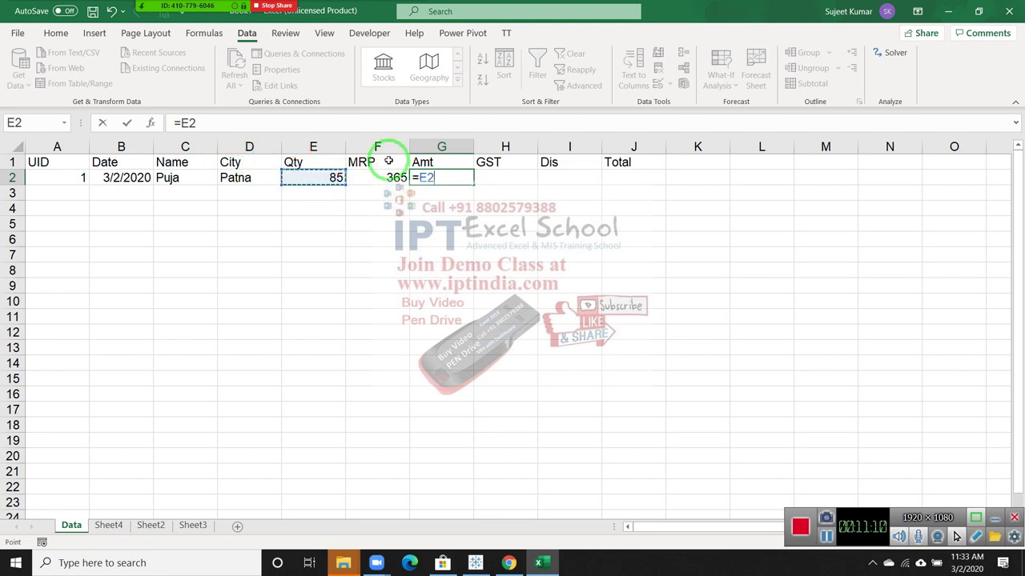
{"action": "type", "text": "*"}
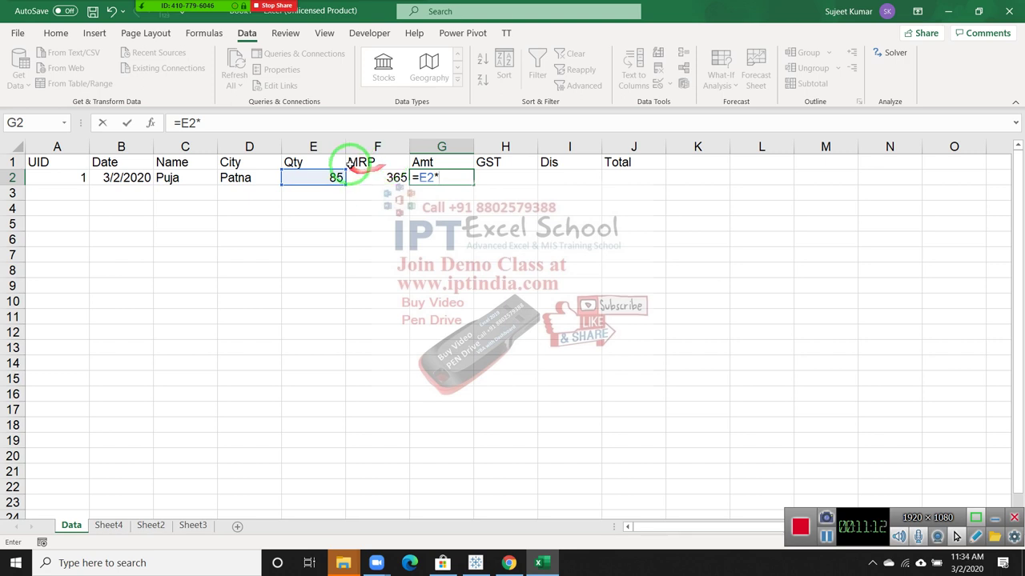
{"action": "left_click", "coordinate": [376, 178]}
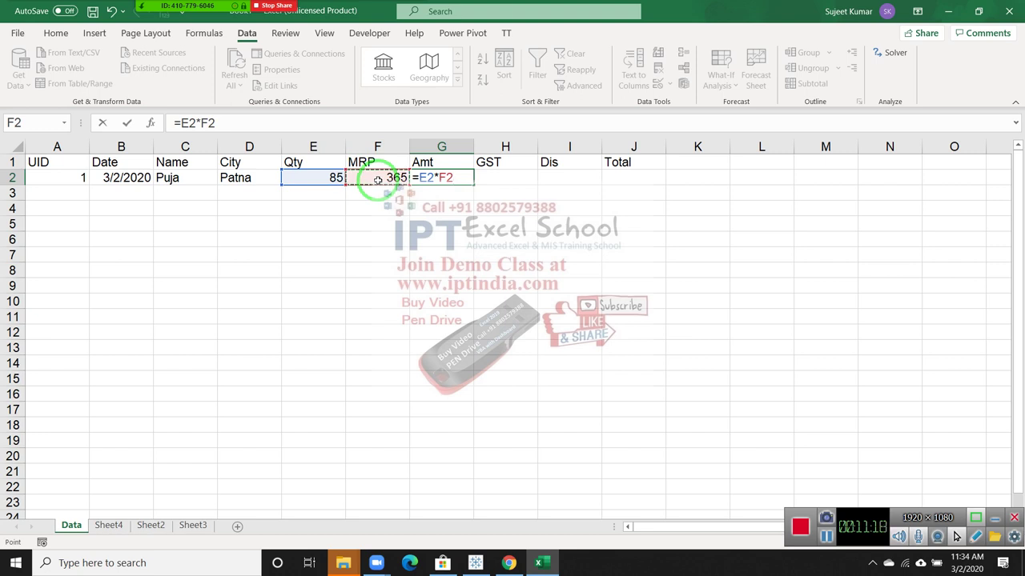
{"action": "key", "text": "Return"}
{"action": "key", "text": "Up"}
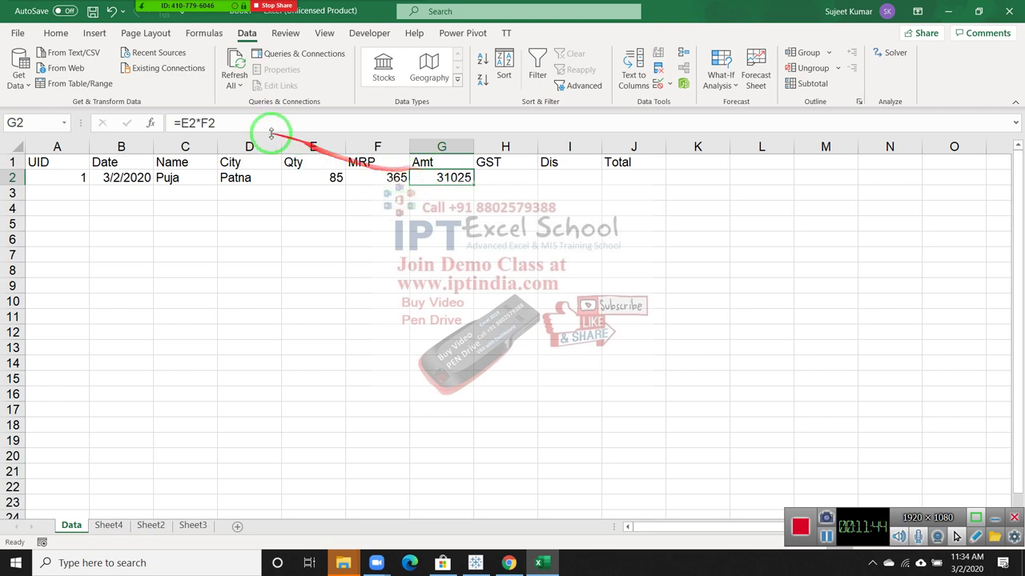
Clear G2's formula, then highlight E2, F2, column E and row 2 to explain cell references
{"action": "key", "text": "Delete"}
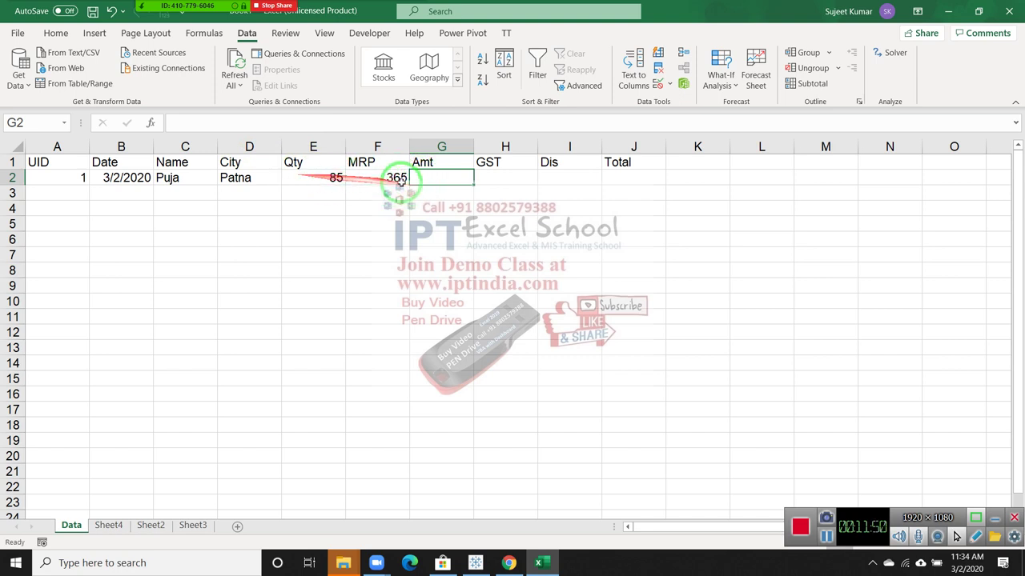
{"action": "left_click_drag", "start_coordinate": [390, 177], "coordinate": [334, 172]}
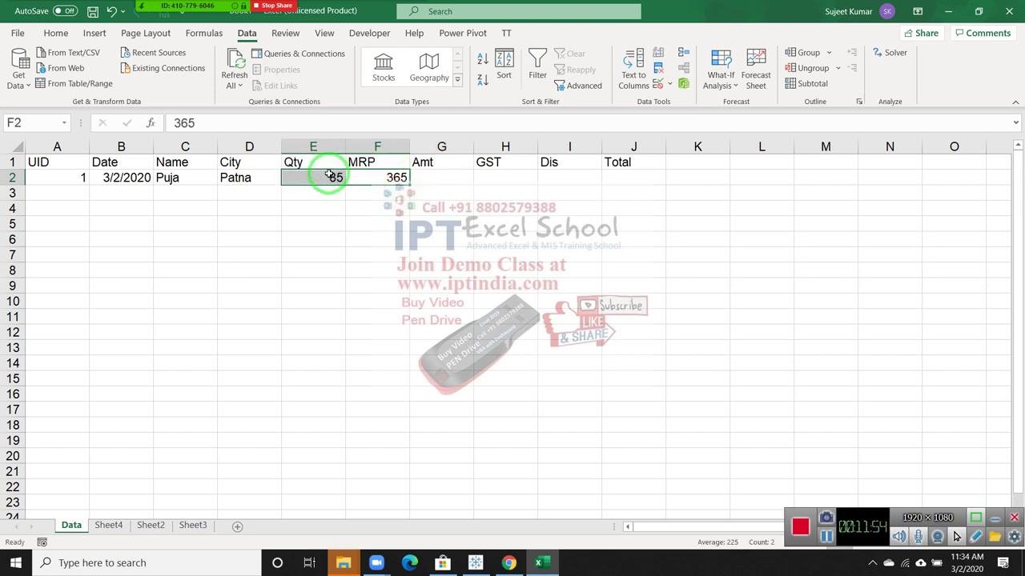
{"action": "left_click", "coordinate": [328, 175]}
{"action": "left_click_drag", "start_coordinate": [320, 144], "coordinate": [226, 180]}
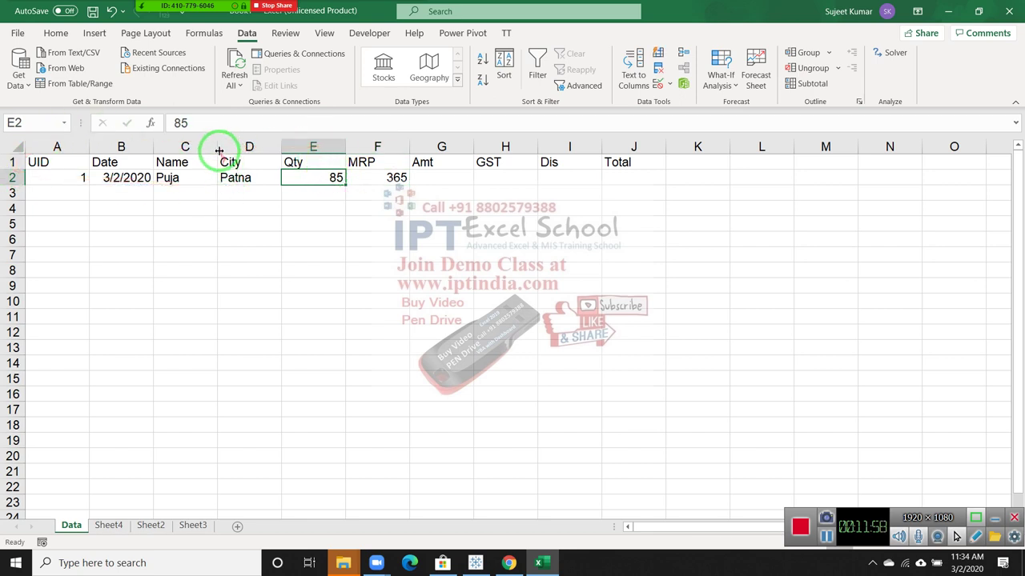
{"action": "left_click", "coordinate": [305, 140]}
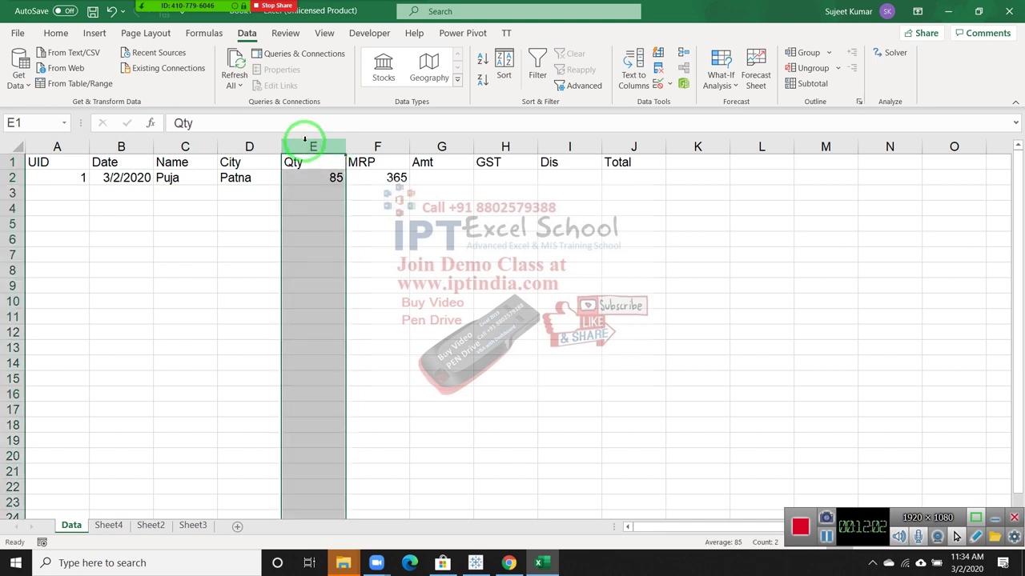
{"action": "left_click", "coordinate": [12, 177]}
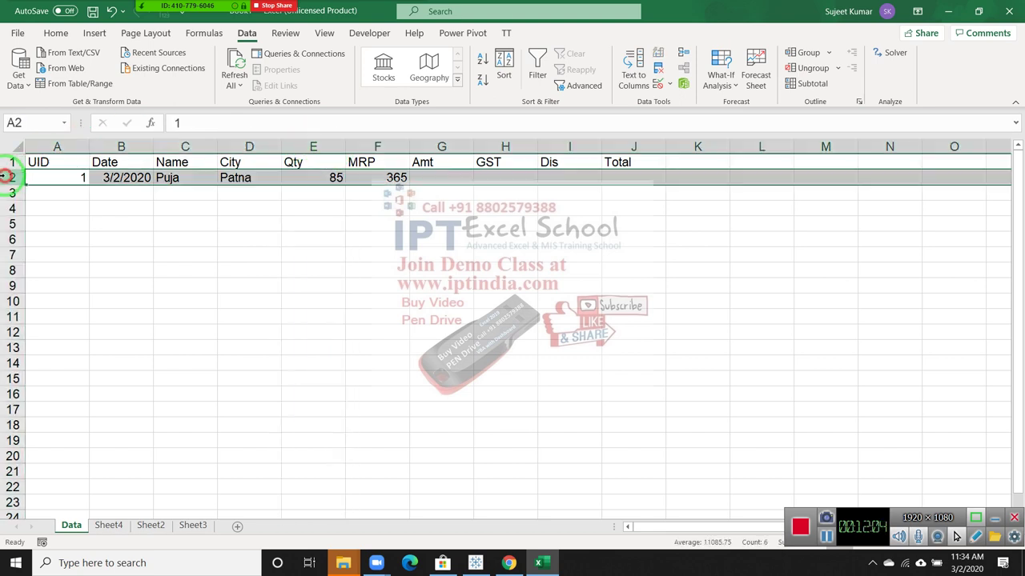
{"action": "left_click", "coordinate": [320, 180]}
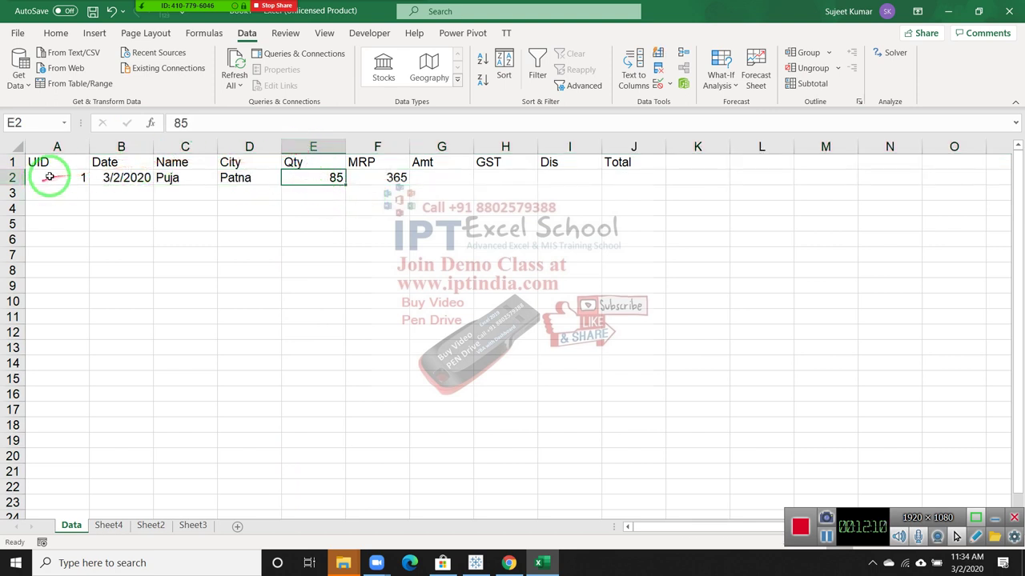
{"action": "left_click", "coordinate": [399, 176]}
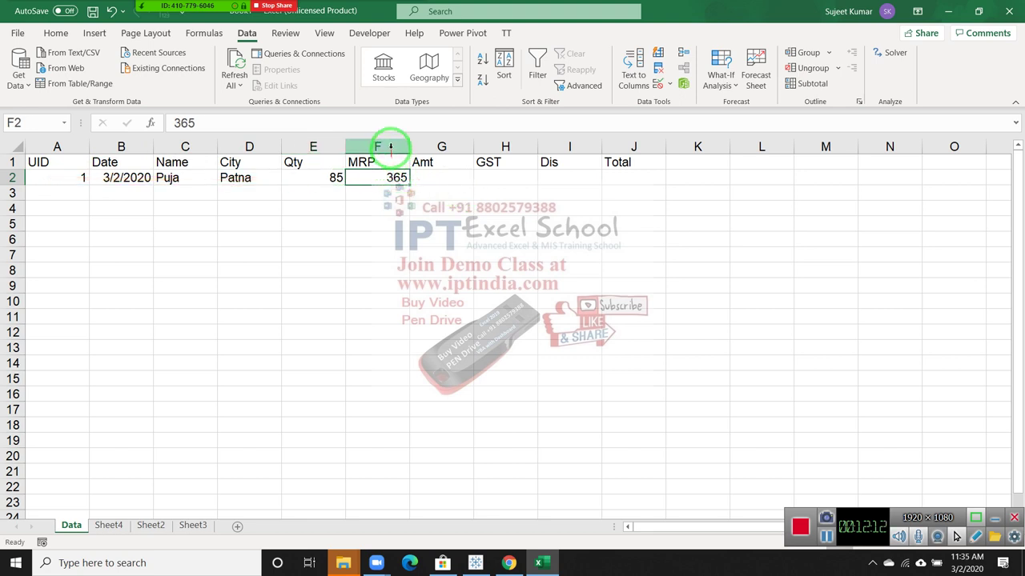
{"action": "left_click", "coordinate": [438, 167]}
{"action": "key", "text": "Down"}
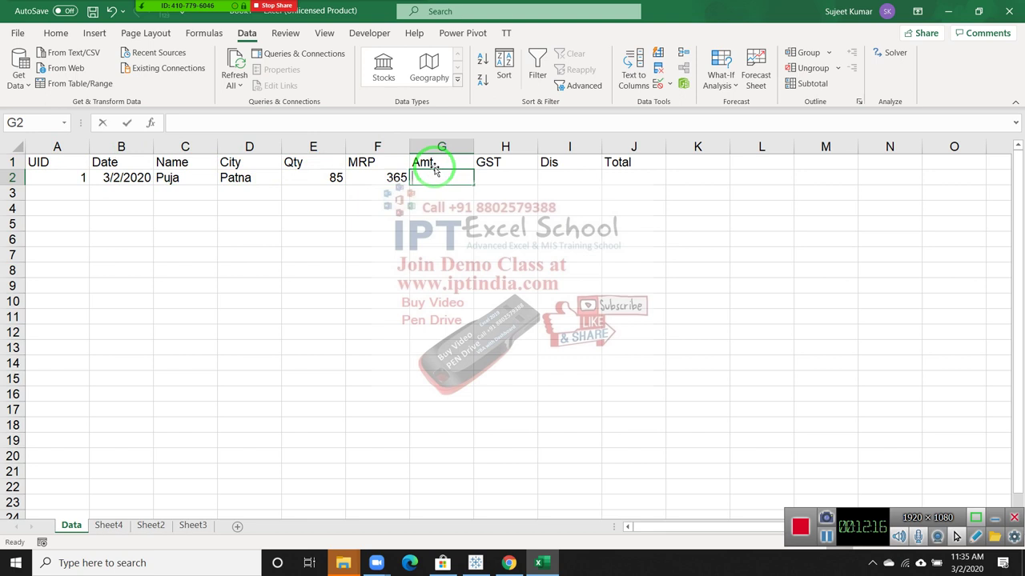
Re-enter the Amt formula =E2*F2 in G2
{"action": "type", "text": "="}
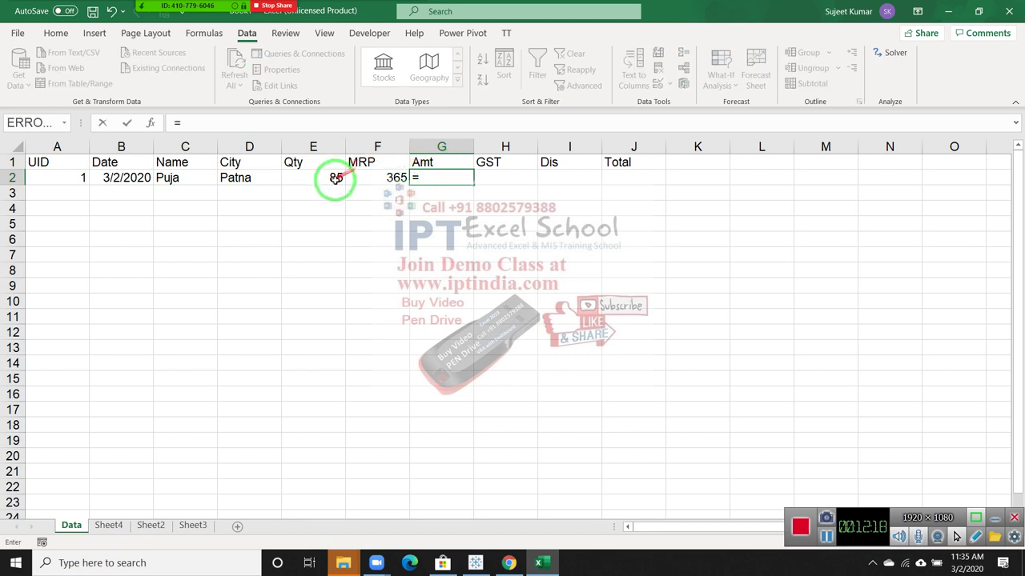
{"action": "left_click", "coordinate": [336, 177]}
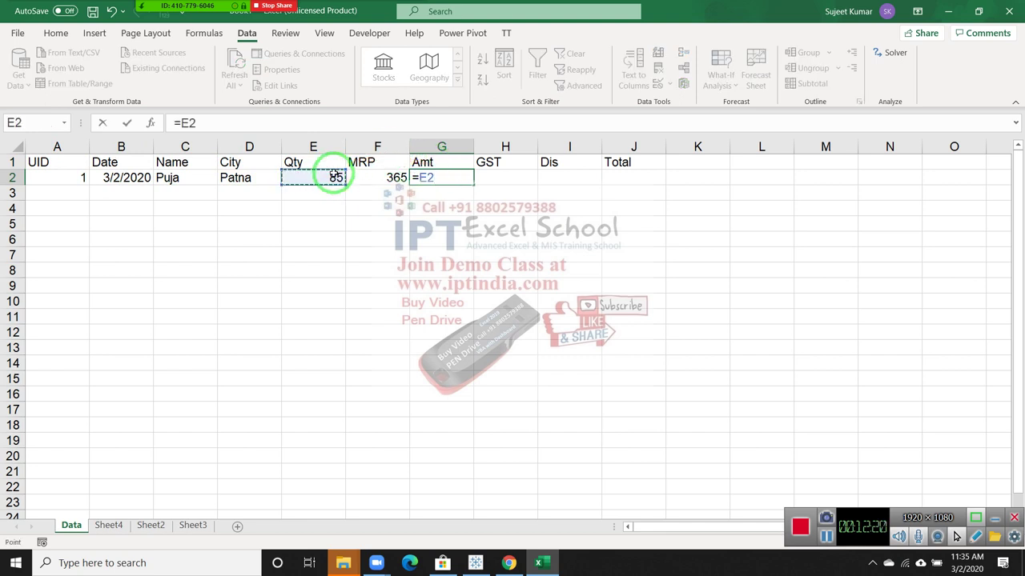
{"action": "type", "text": "*"}
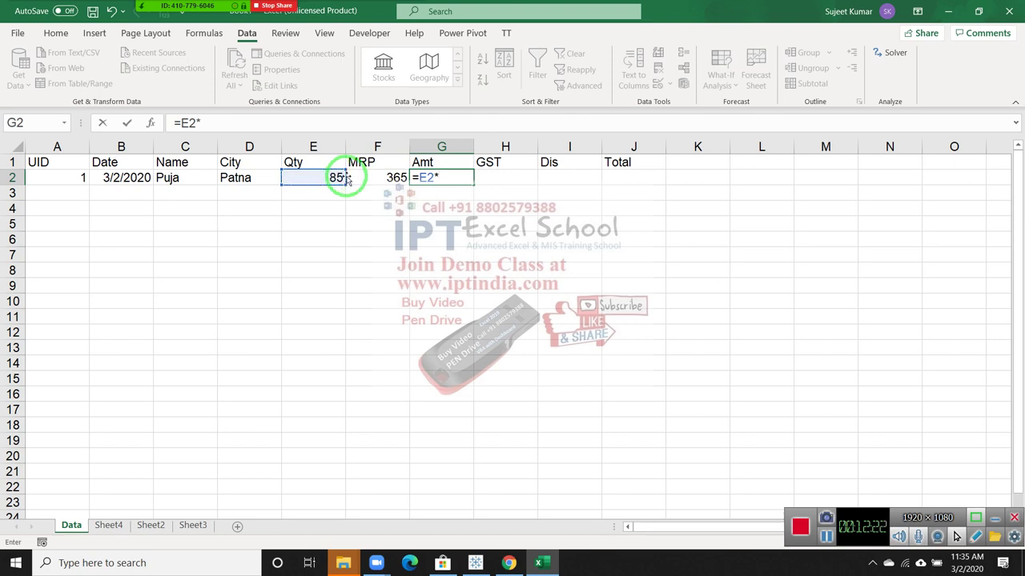
{"action": "left_click", "coordinate": [369, 178]}
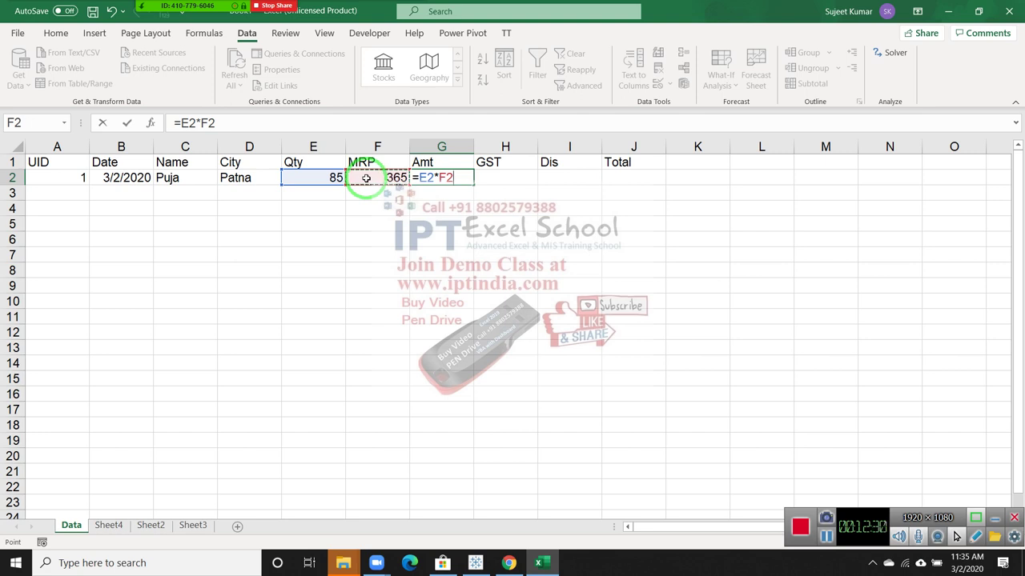
{"action": "key", "text": "Return"}
{"action": "key", "text": "Up"}
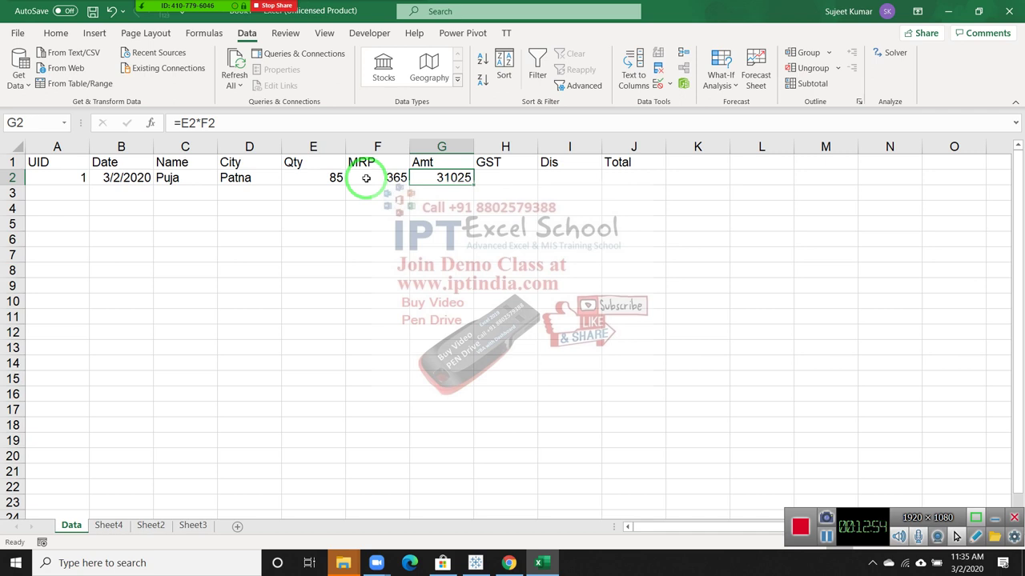
Enter a hard-coded test =85*365 in G3 for comparison
{"action": "key", "text": "Down"}
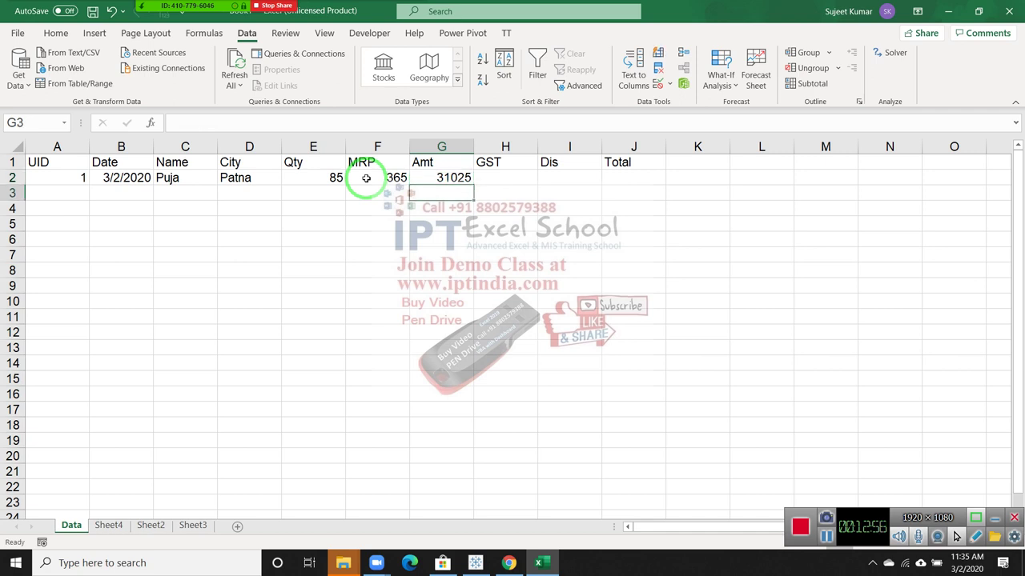
{"action": "key", "text": "Up"}
{"action": "key", "text": "Down"}
{"action": "type", "text": "="}
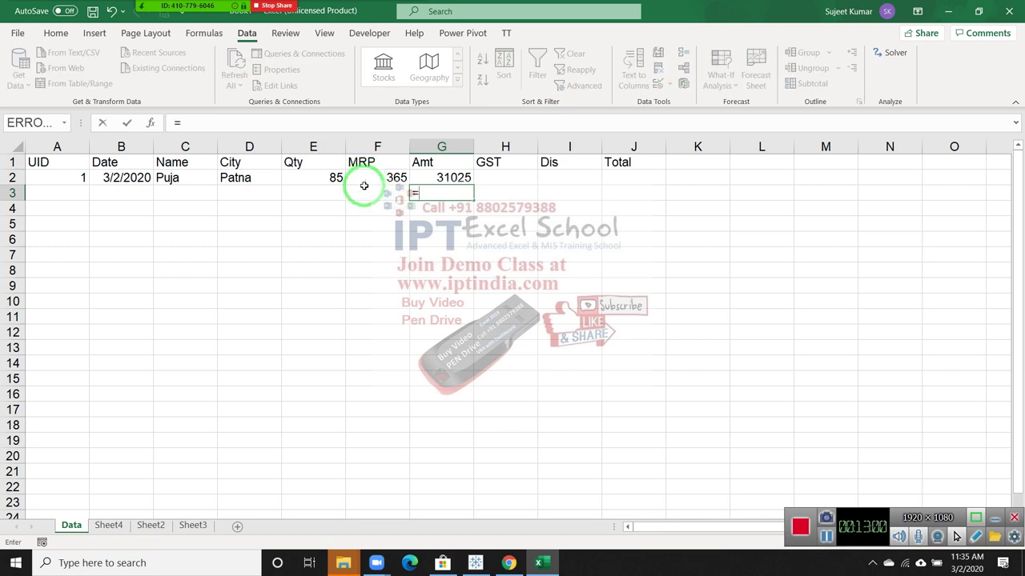
{"action": "type", "text": "8"}
{"action": "type", "text": "5*"}
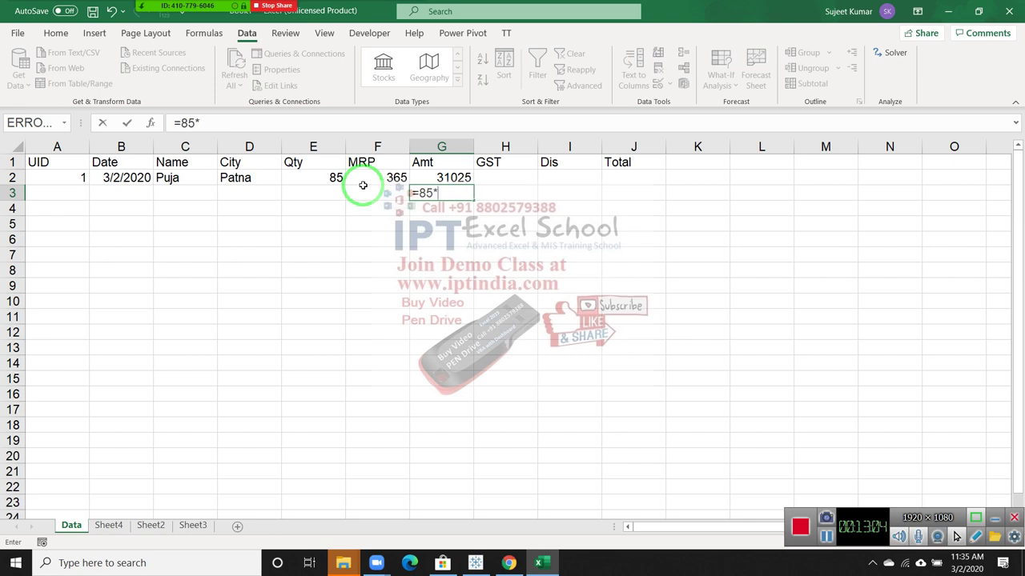
{"action": "type", "text": "365"}
{"action": "key", "text": "Return"}
{"action": "key", "text": "Up"}
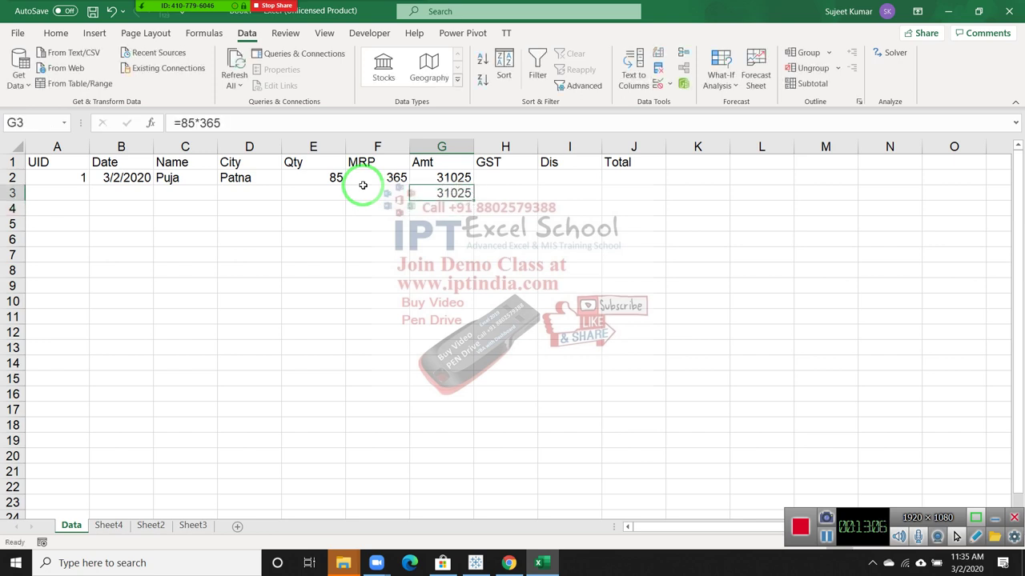
Change Qty in E2 to 80 so Amt becomes 29200, then delete the G3 test
{"action": "key", "text": "Up"}
{"action": "key", "text": "Left"}
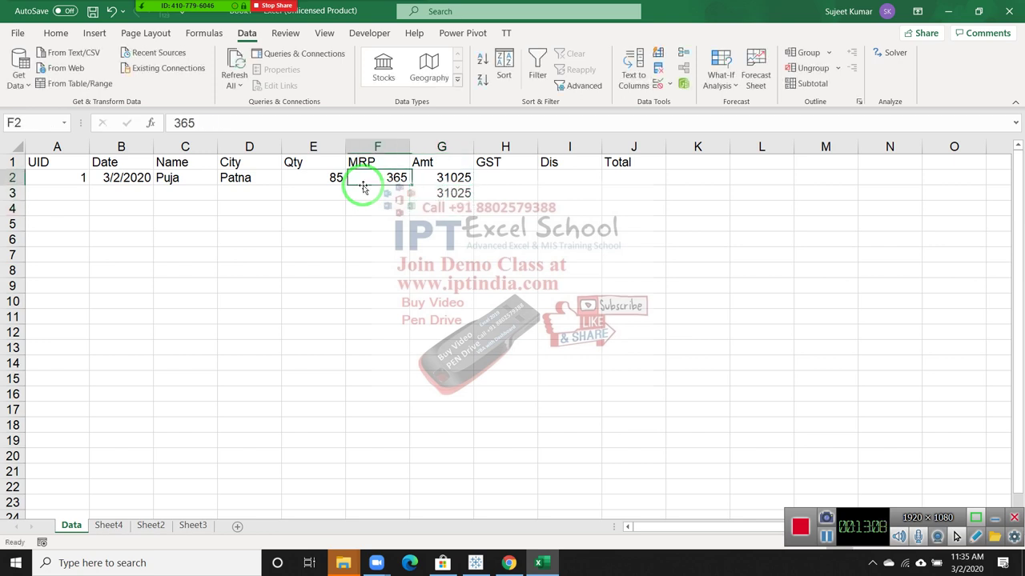
{"action": "key", "text": "Left"}
{"action": "type", "text": "80"}
{"action": "key", "text": "Return"}
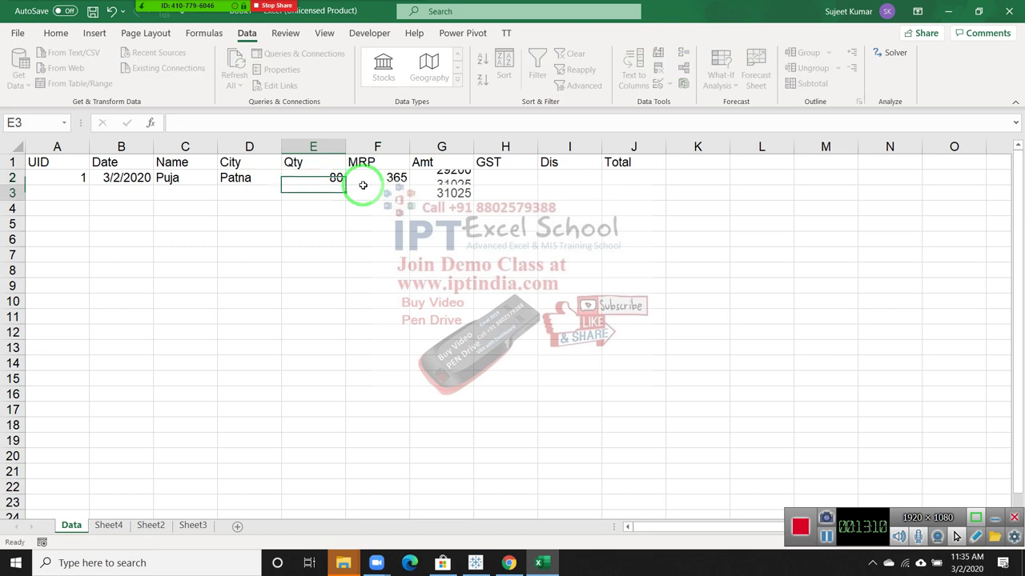
{"action": "key", "text": "Up"}
{"action": "key", "text": "Right"}
{"action": "key", "text": "Right"}
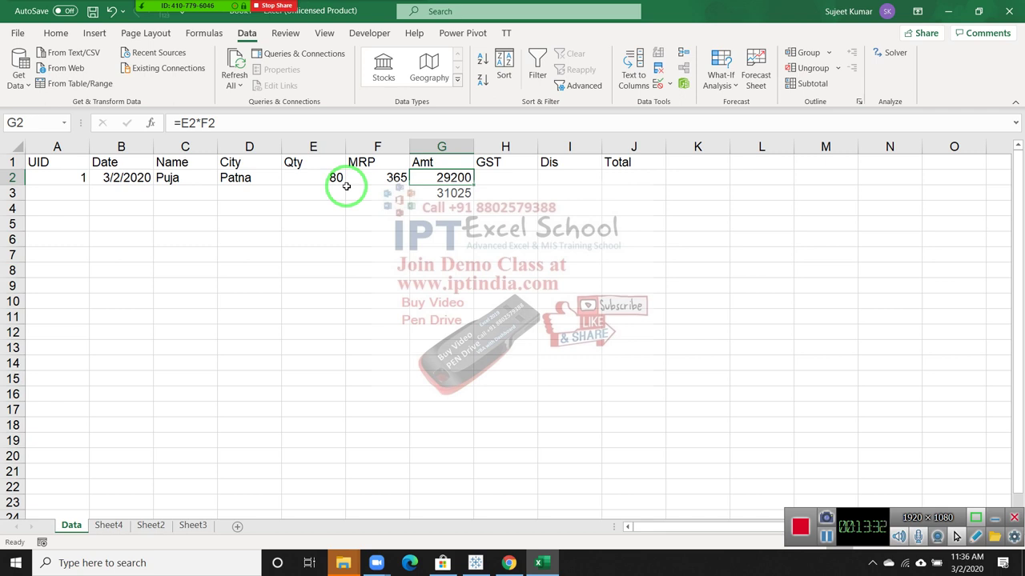
{"action": "key", "text": "Down"}
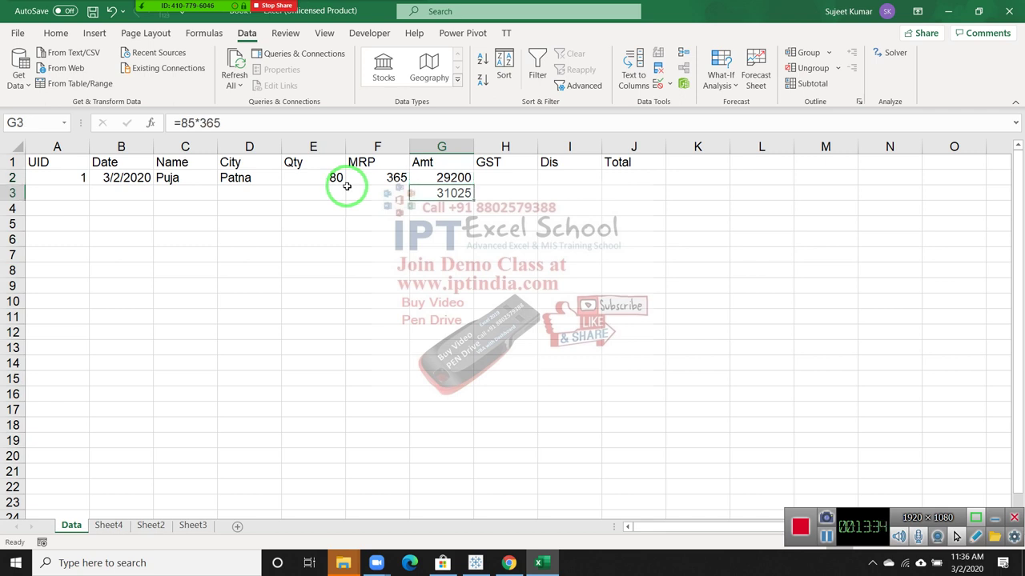
{"action": "key", "text": "Delete"}
{"action": "key", "text": "Up"}
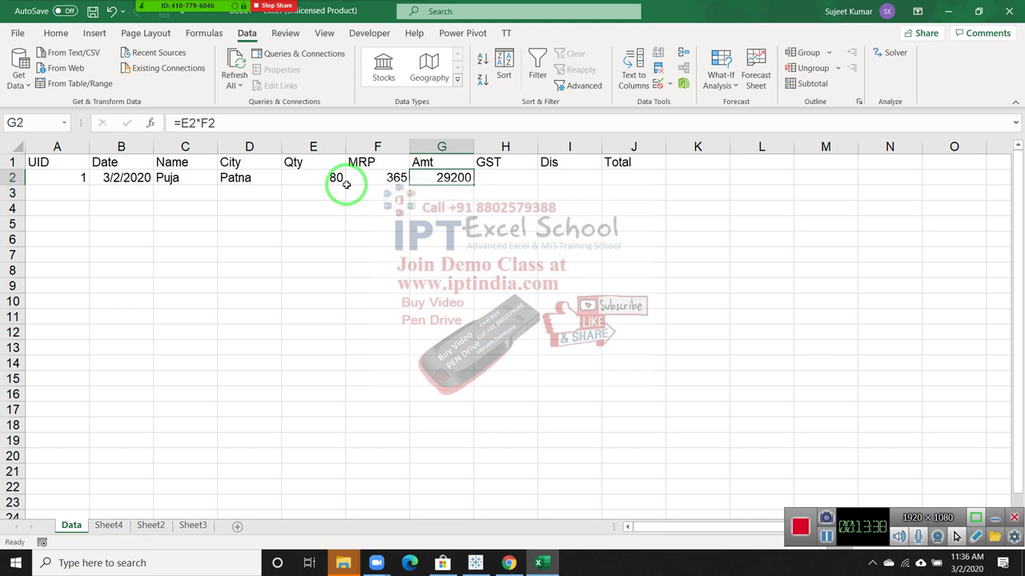
Enter =G2*18% in H2 so GST shows 5256
{"action": "key", "text": "Right"}
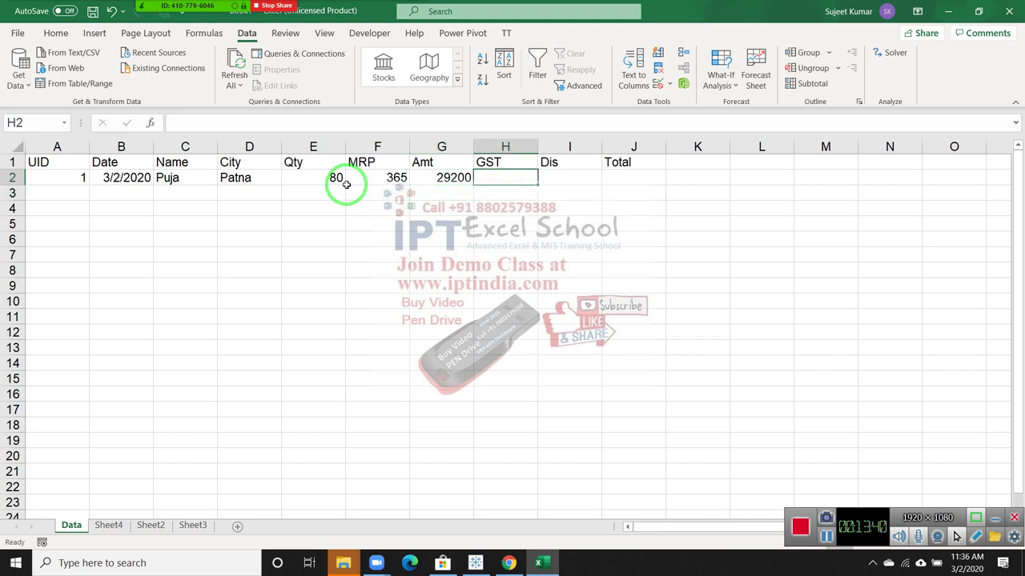
{"action": "type", "text": "="}
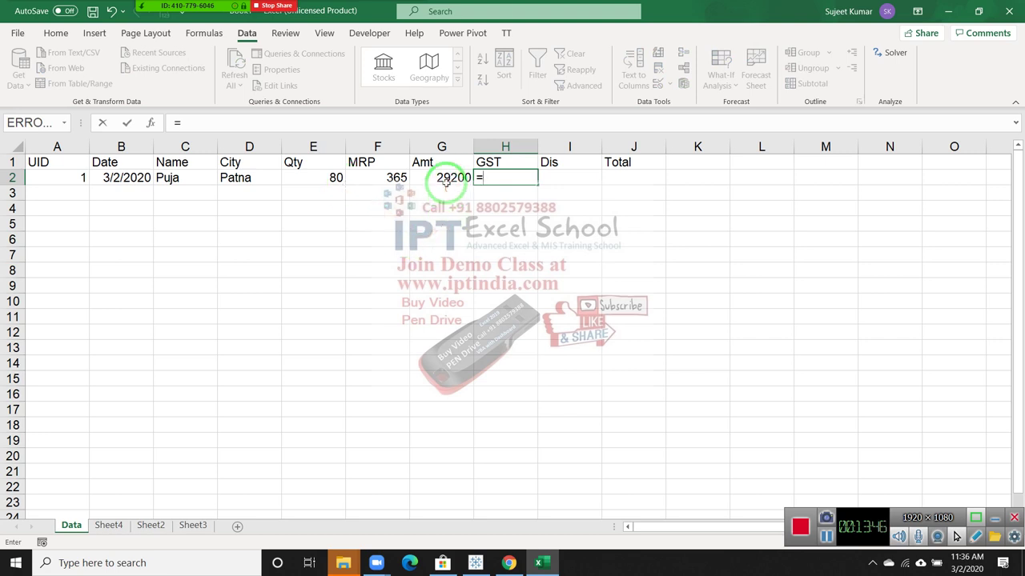
{"action": "left_click", "coordinate": [447, 179]}
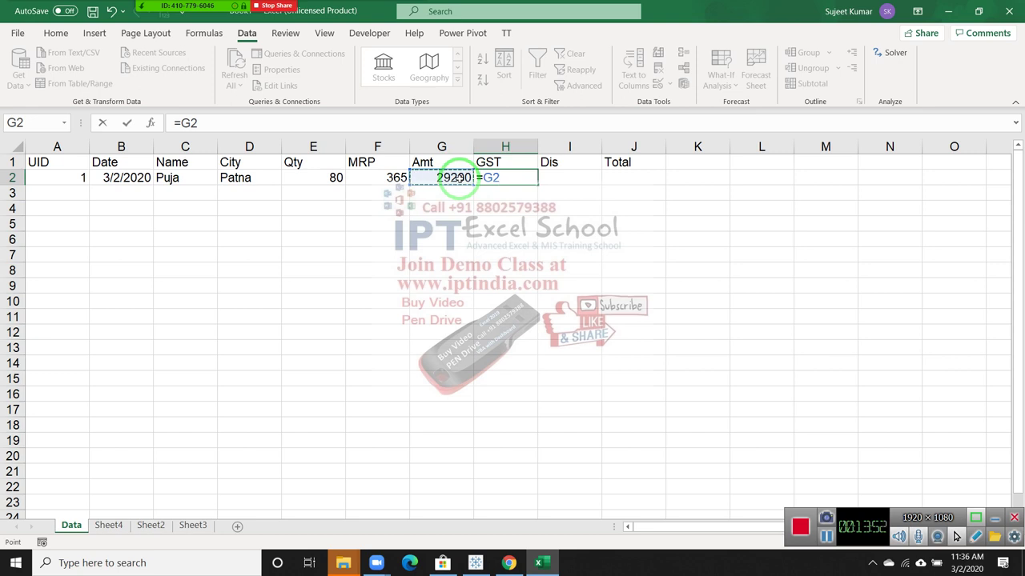
{"action": "type", "text": "*18"}
{"action": "type", "text": "%"}
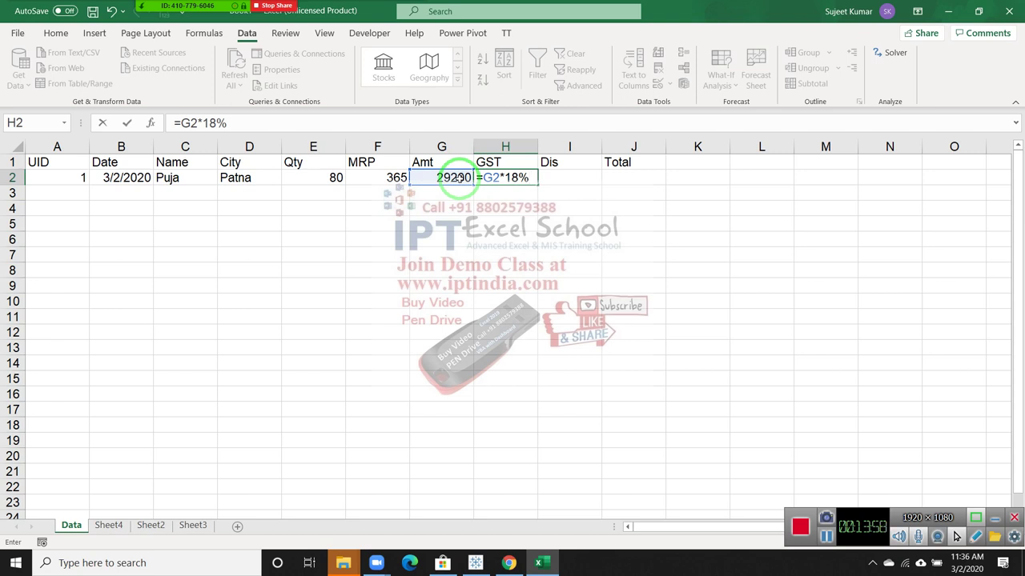
{"action": "key", "text": "Return"}
{"action": "key", "text": "Up"}
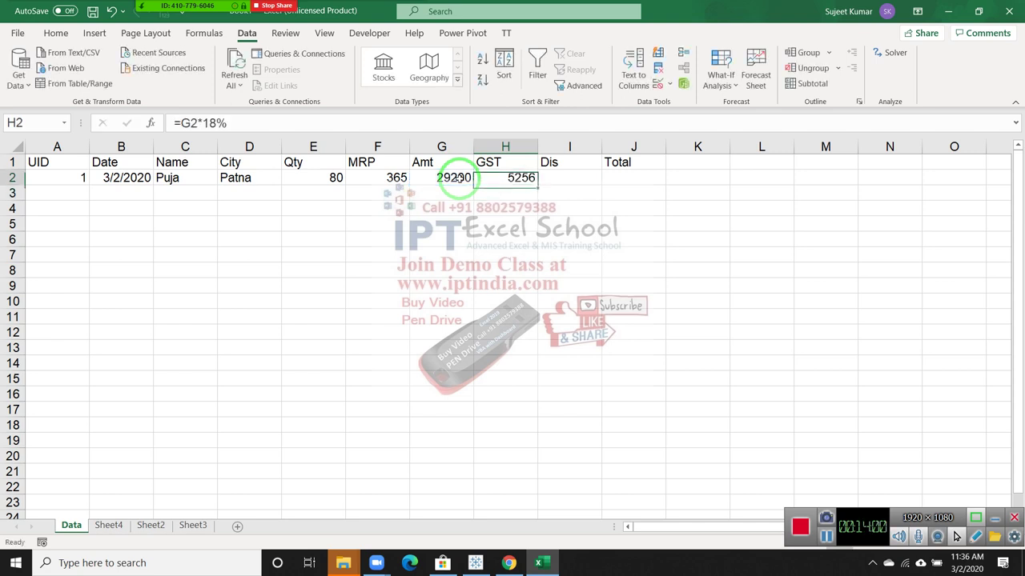
Enter =G2*5% in I2 so Dis shows 1460
{"action": "key", "text": "Right"}
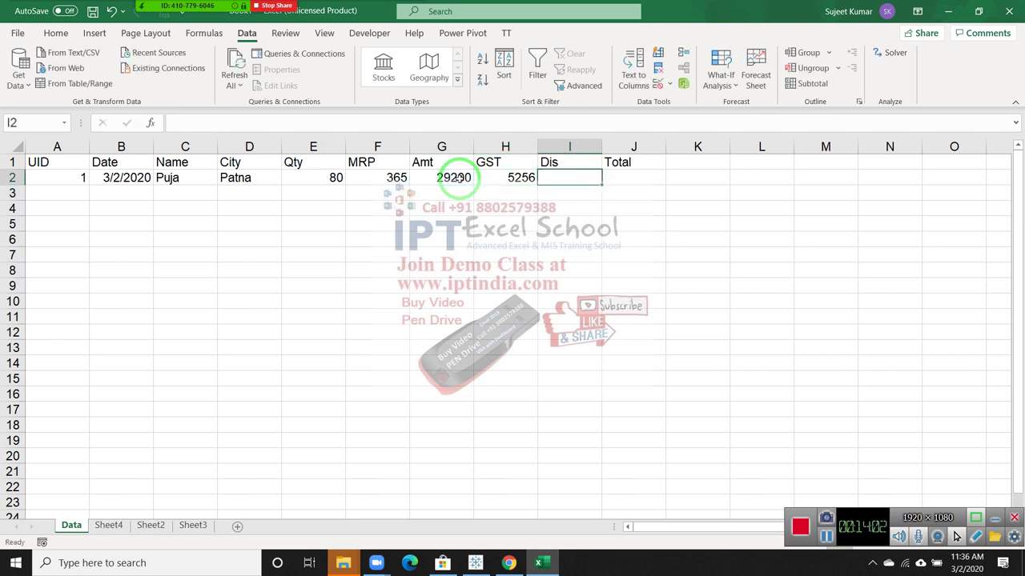
{"action": "type", "text": "="}
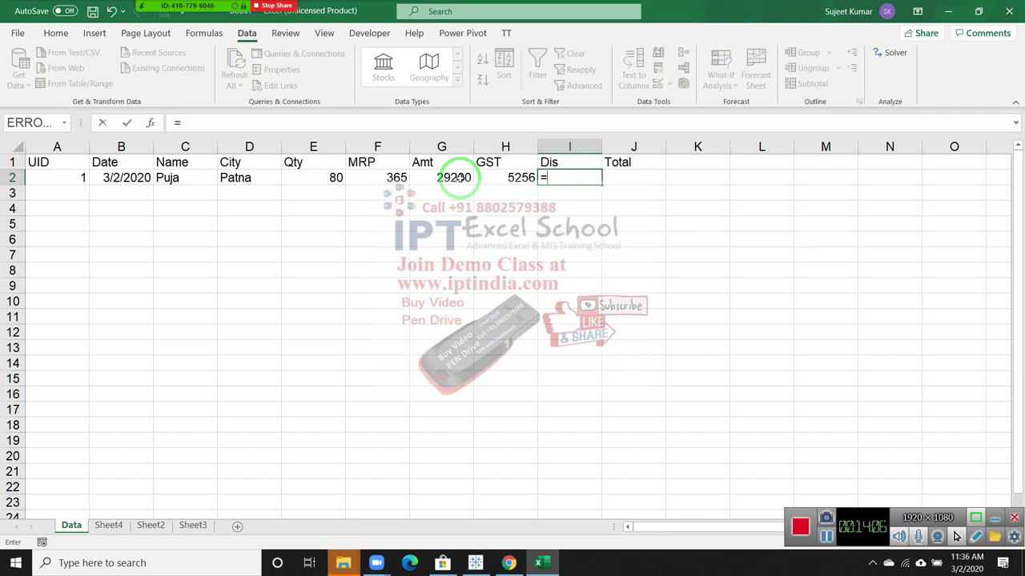
{"action": "left_click", "coordinate": [452, 177]}
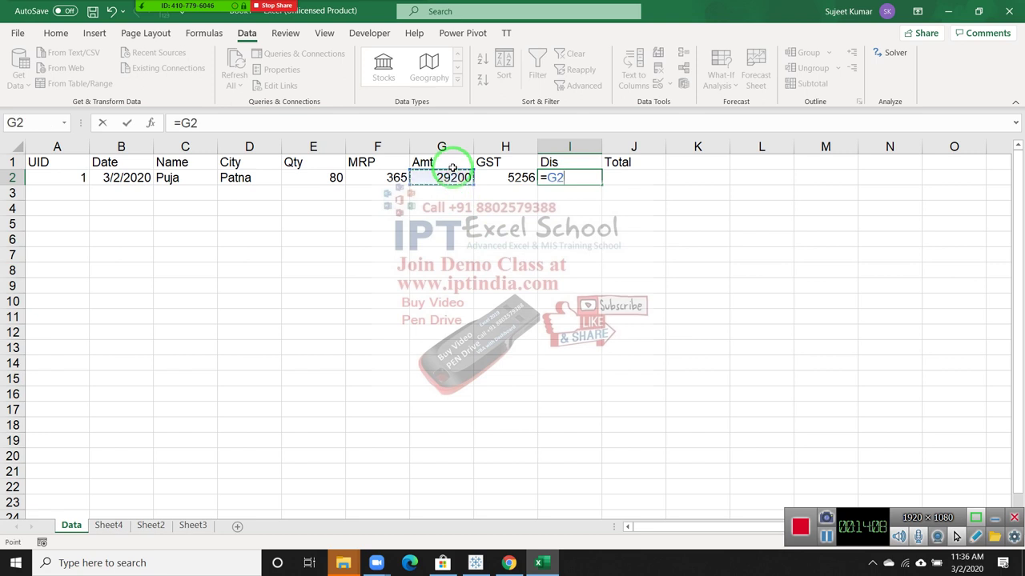
{"action": "type", "text": "*5"}
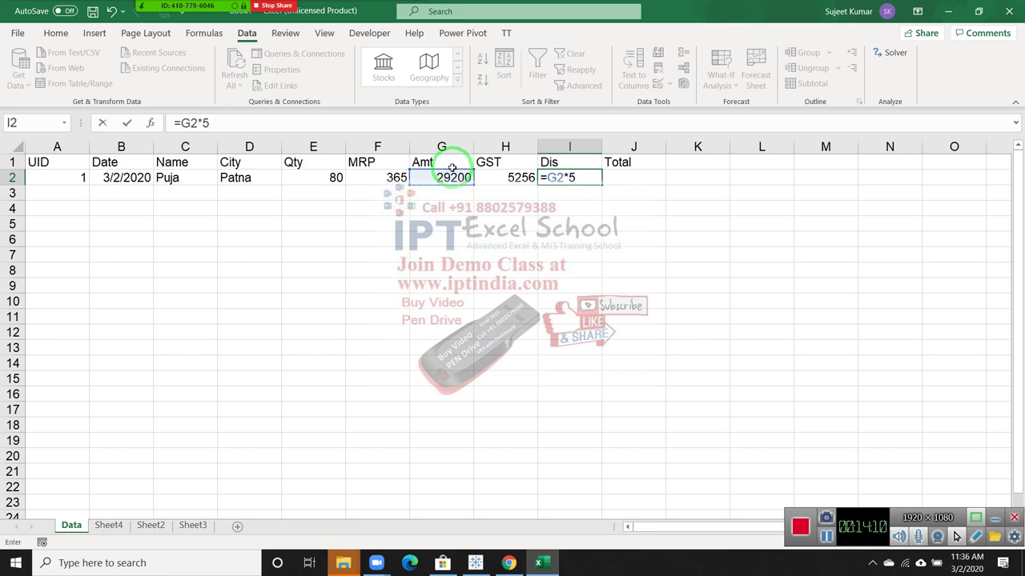
{"action": "type", "text": "%"}
{"action": "key", "text": "ctrl+Return"}
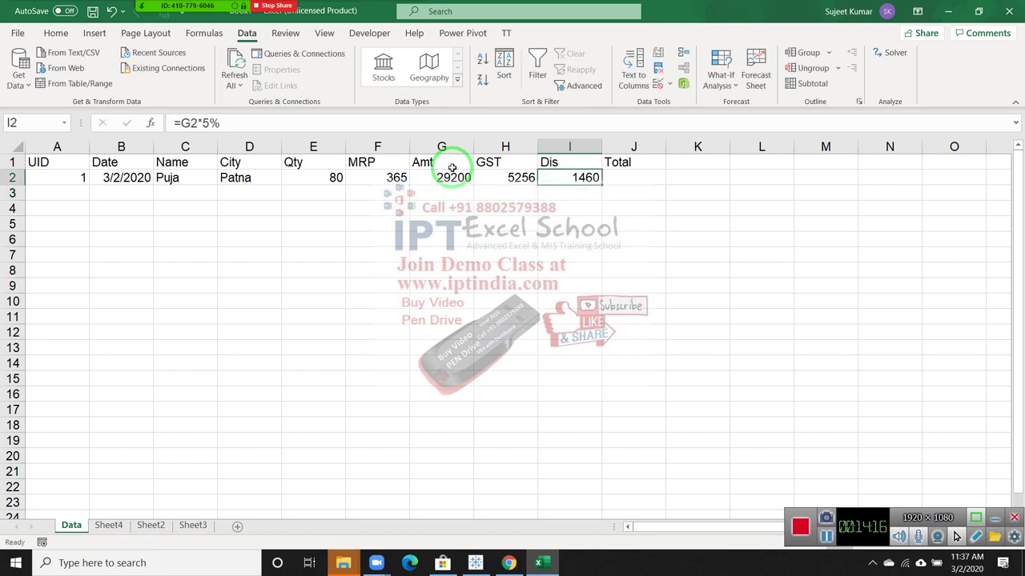
{"action": "key", "text": "Right"}
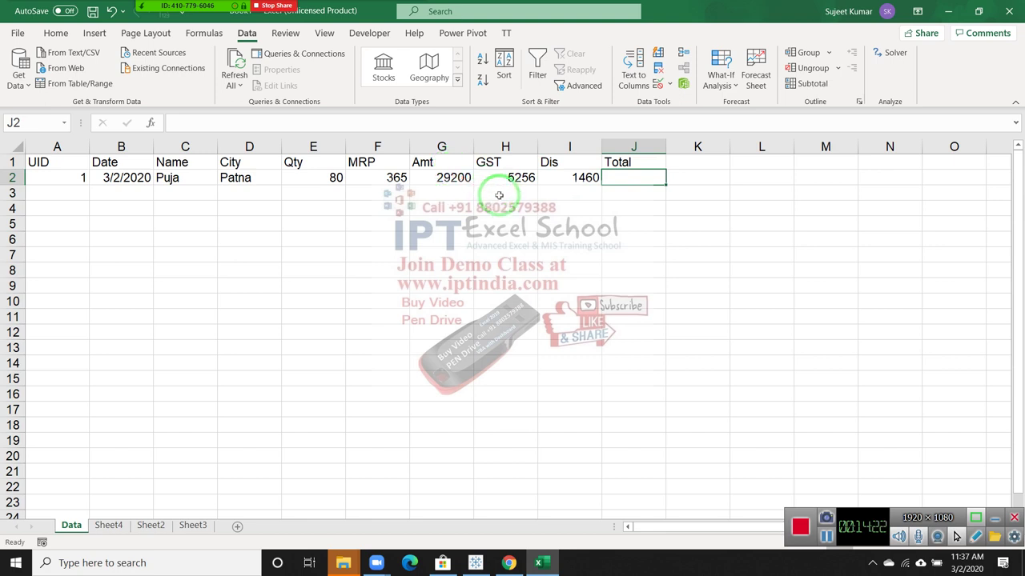
Enter =G2+H2-I2 in J2 so Total shows 32996
{"action": "type", "text": "="}
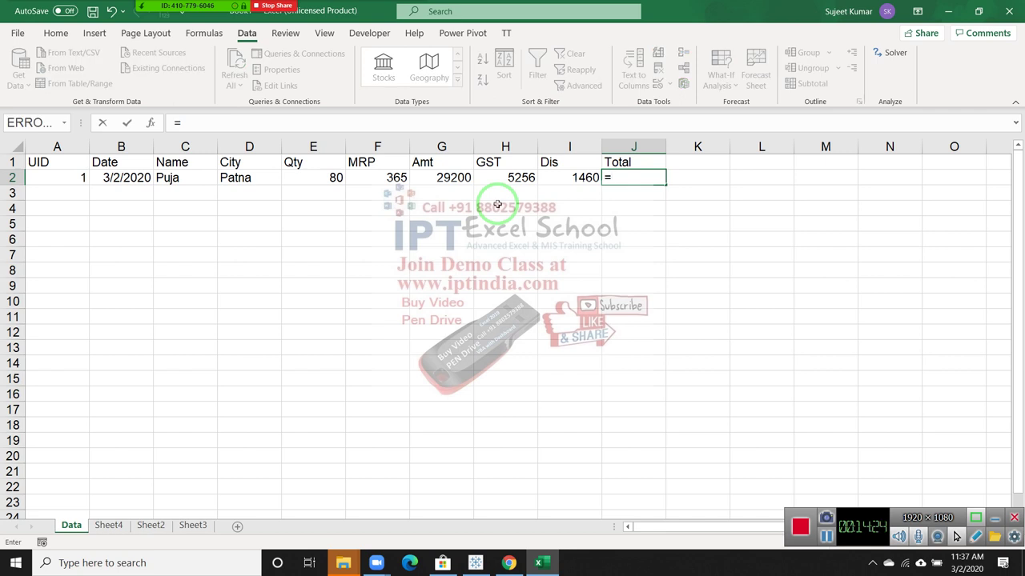
{"action": "left_click", "coordinate": [465, 178]}
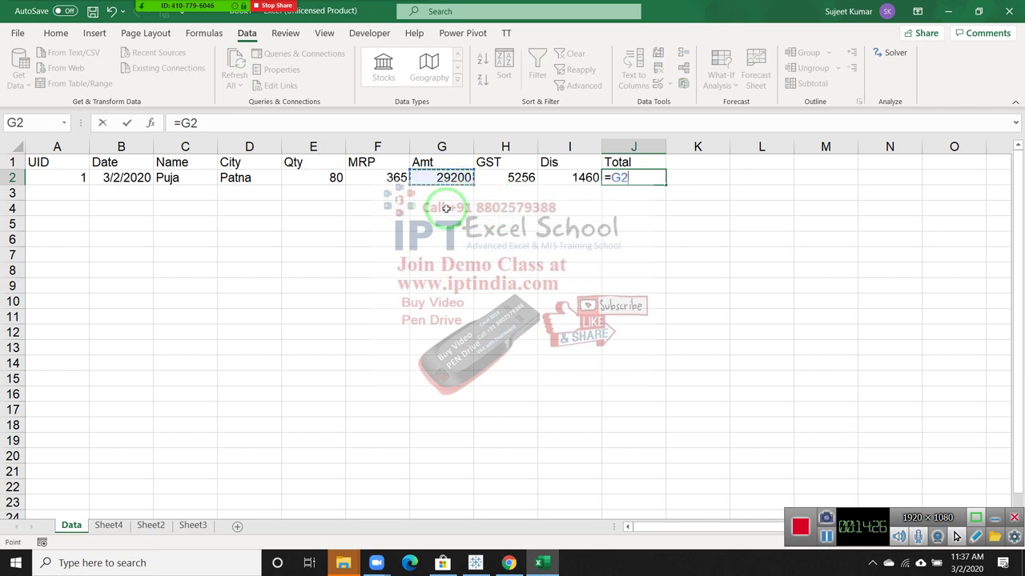
{"action": "type", "text": "+"}
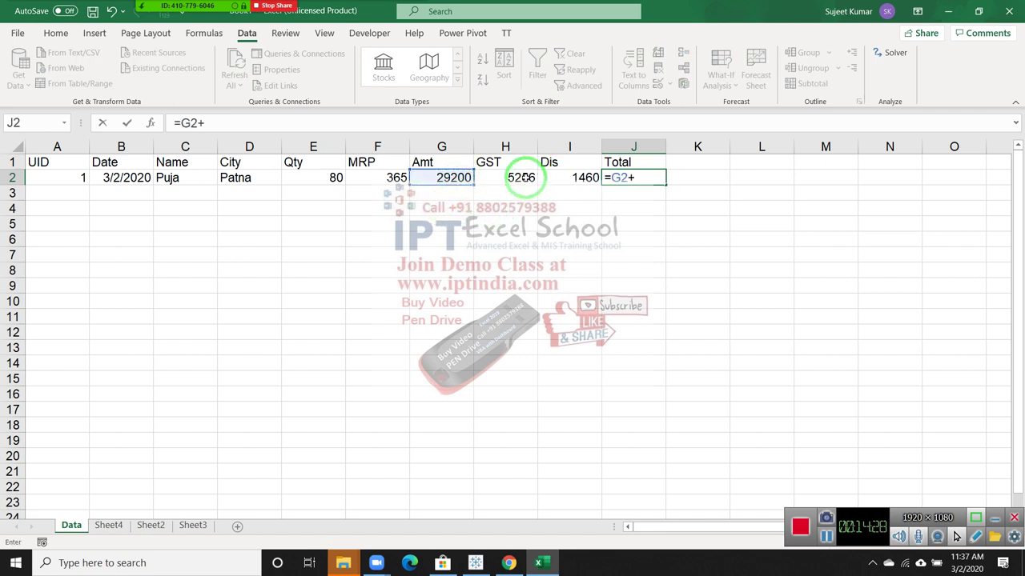
{"action": "left_click", "coordinate": [523, 177]}
{"action": "type", "text": "-"}
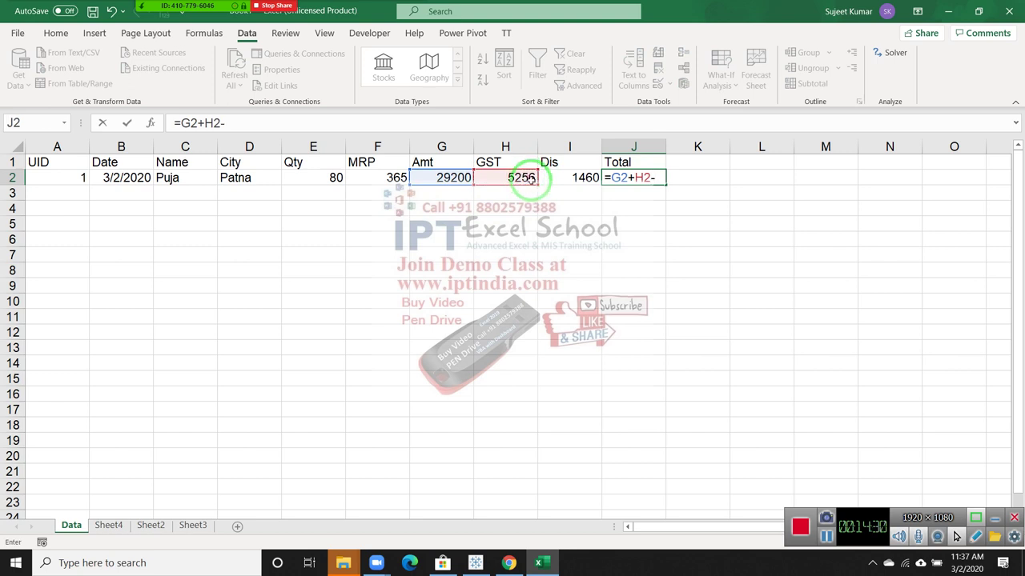
{"action": "left_click", "coordinate": [566, 178]}
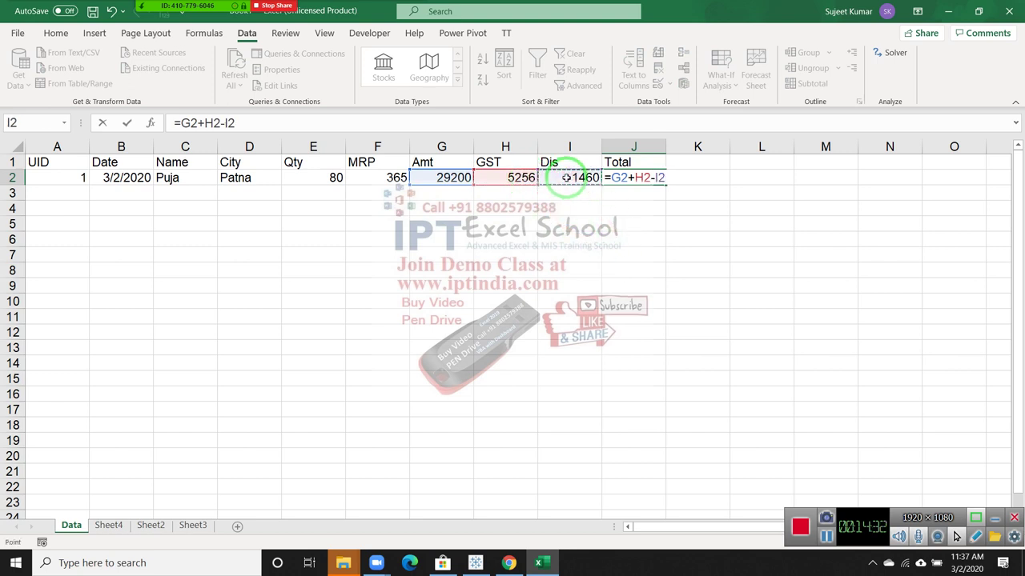
{"action": "key", "text": "ctrl+Return"}
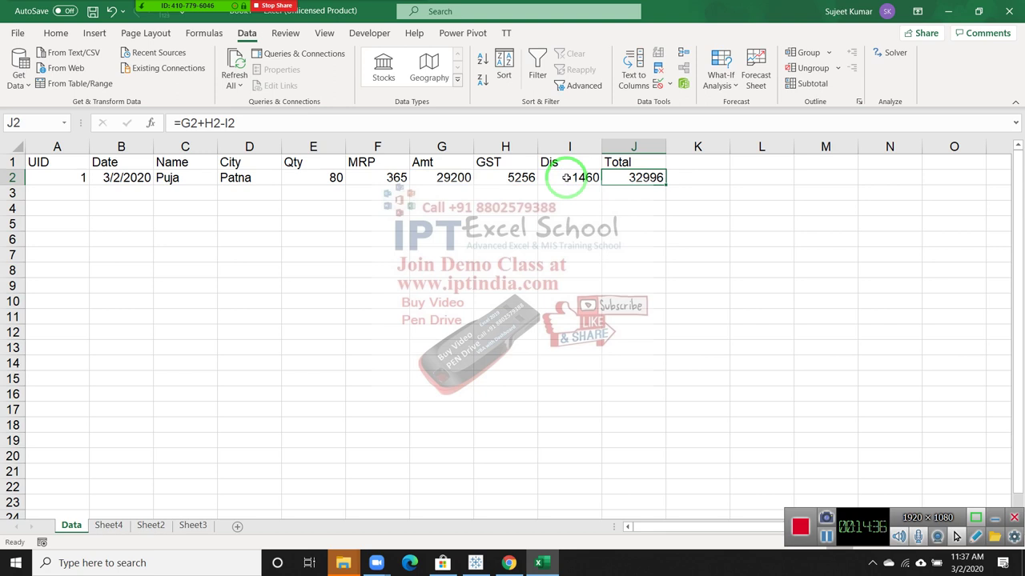
Display the Amt formula's references in G2 without changing it, then select row 2
{"action": "left_click", "coordinate": [441, 178]}
{"action": "key", "text": "F2"}
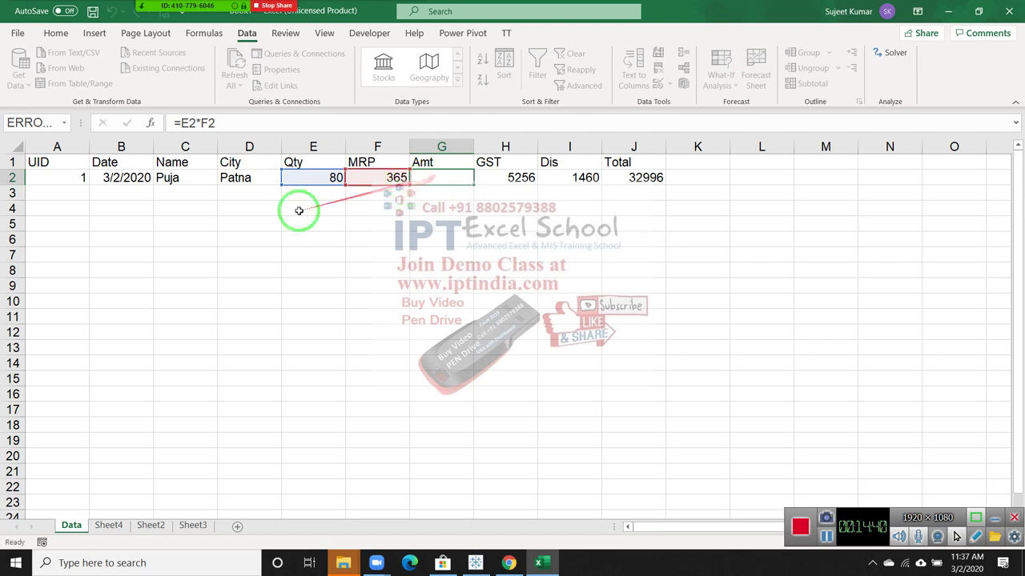
{"action": "key", "text": "Escape"}
{"action": "left_click", "coordinate": [8, 177]}
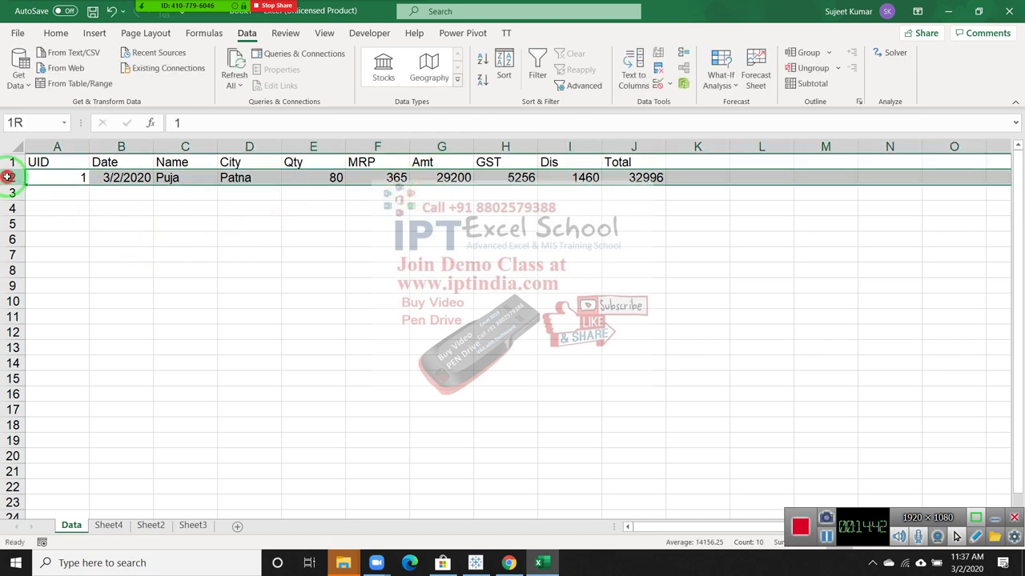
Start the second record in row 3 with UID 2, today's date and the customer's name
{"action": "left_click", "coordinate": [42, 204]}
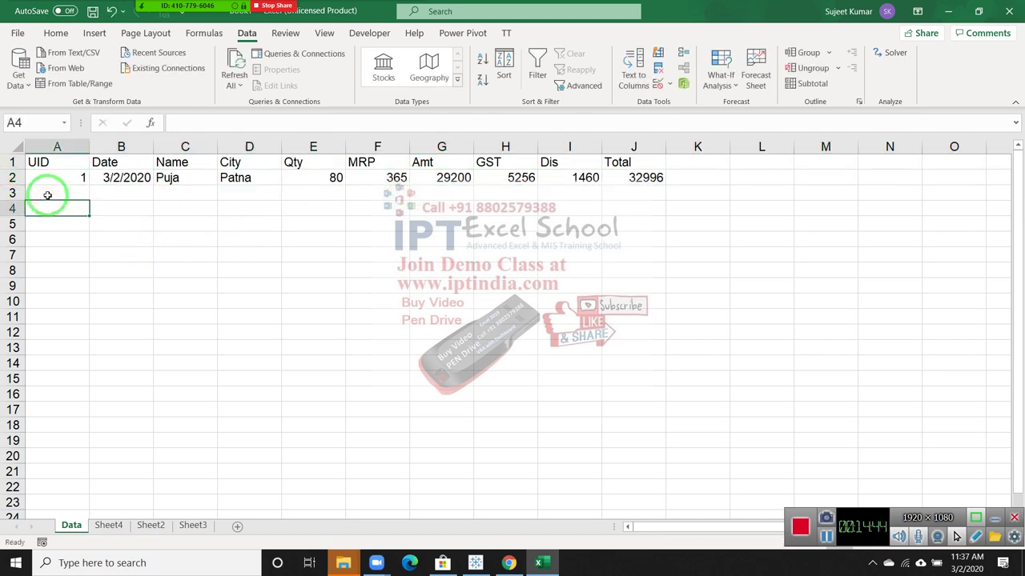
{"action": "left_click", "coordinate": [47, 195]}
{"action": "type", "text": "2"}
{"action": "key", "text": "Tab"}
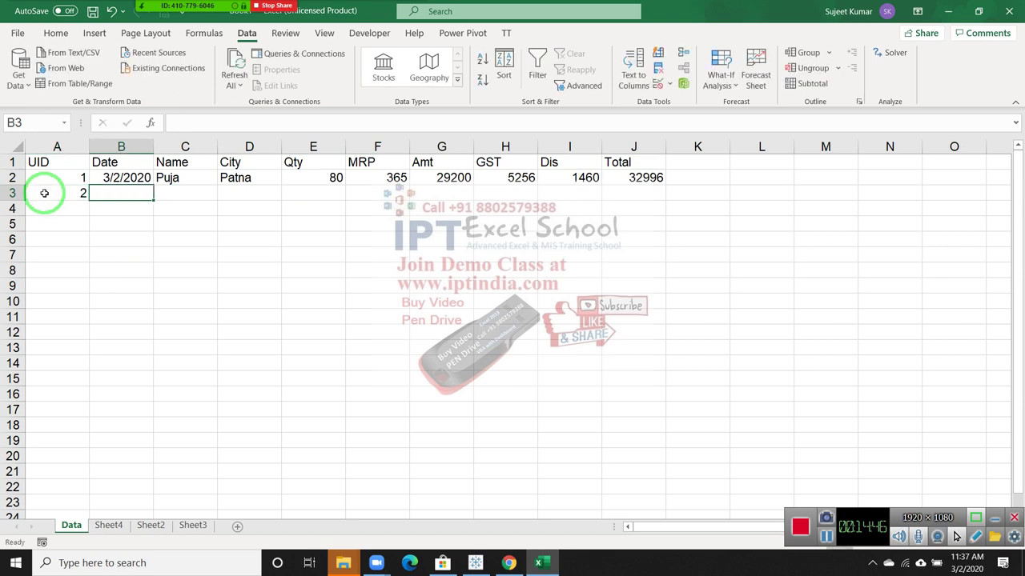
{"action": "key", "text": "ctrl+semicolon"}
{"action": "key", "text": "Tab"}
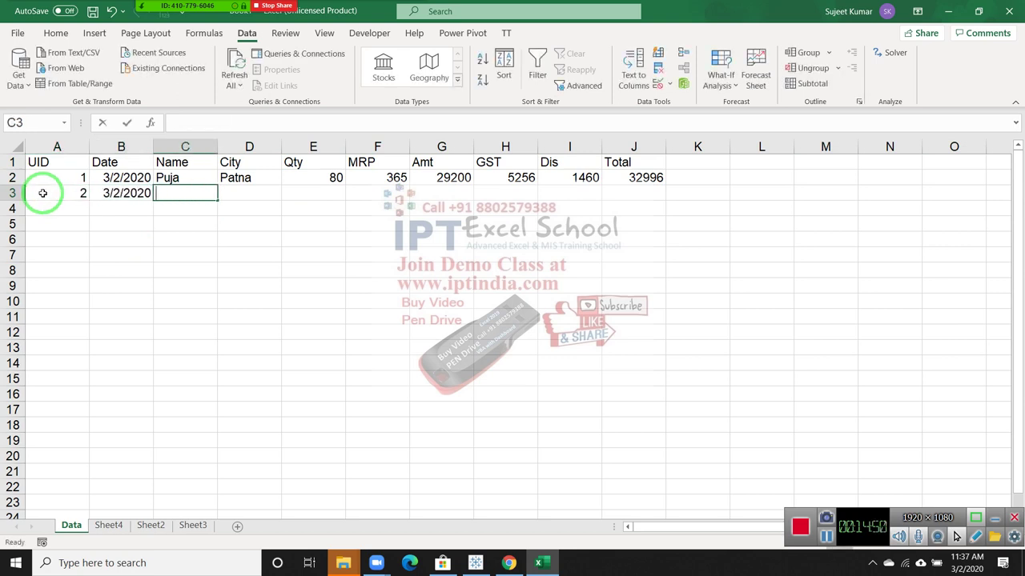
{"action": "type", "text": "Nee"}
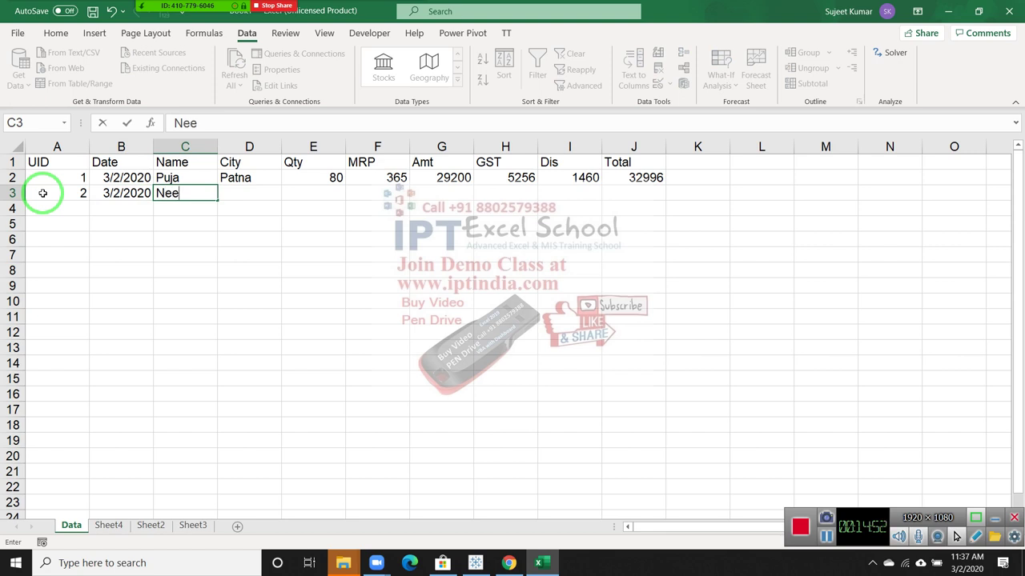
{"action": "type", "text": "tu"}
{"action": "key", "text": "Tab"}
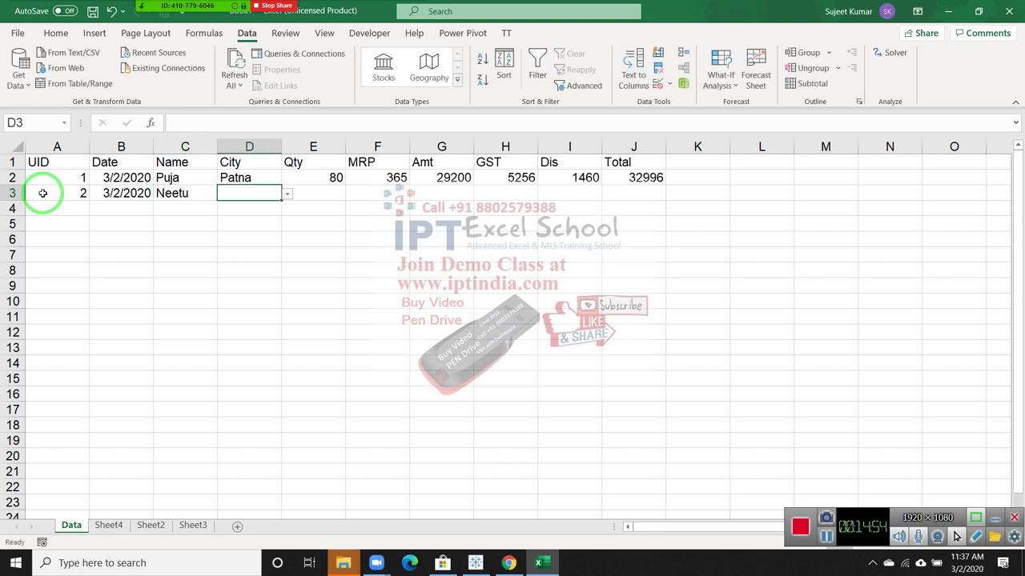
Pick Patna as the city and enter Qty 100 and MRP 250 for row 3
{"action": "left_click", "coordinate": [286, 193]}
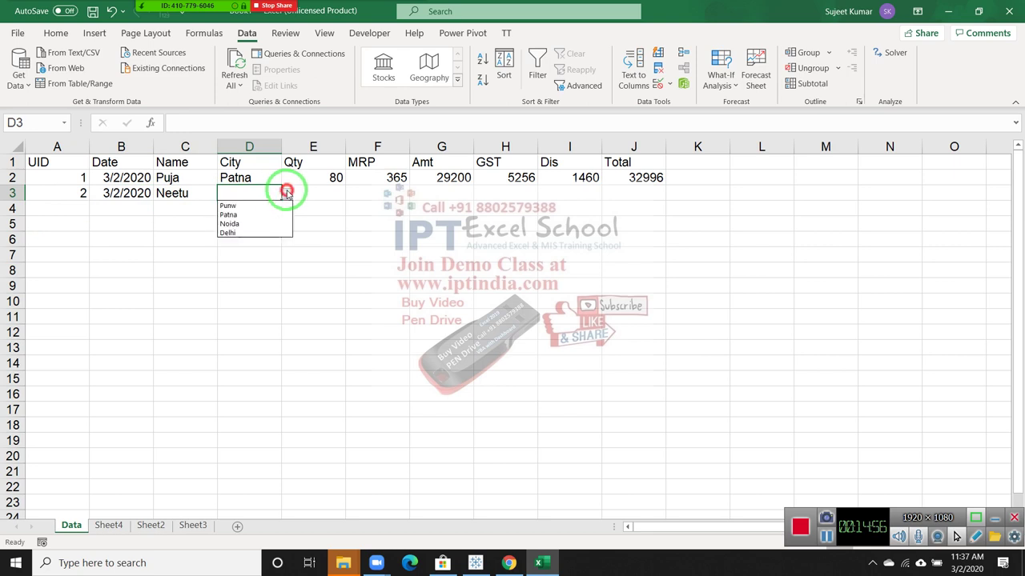
{"action": "left_click", "coordinate": [263, 214]}
{"action": "left_click", "coordinate": [320, 203]}
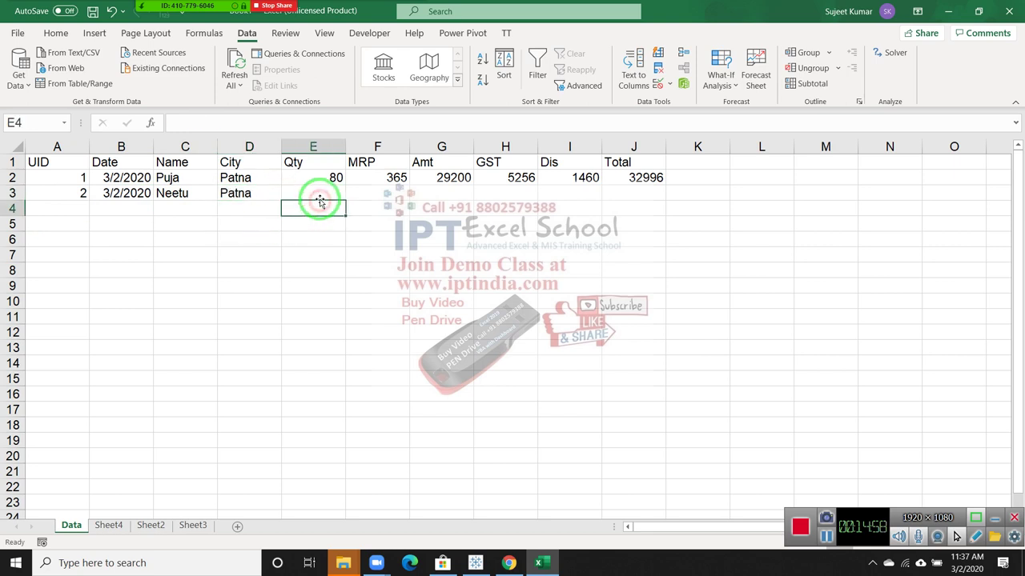
{"action": "left_click", "coordinate": [319, 200]}
{"action": "type", "text": "10"}
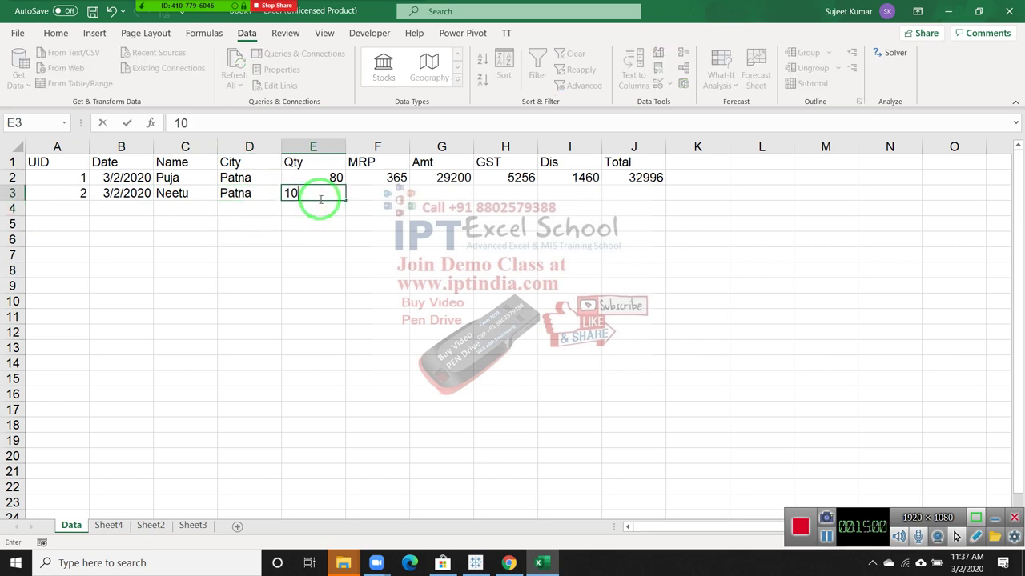
{"action": "type", "text": "0"}
{"action": "key", "text": "Tab"}
{"action": "key", "text": "Tab"}
{"action": "key", "text": "shift+Tab"}
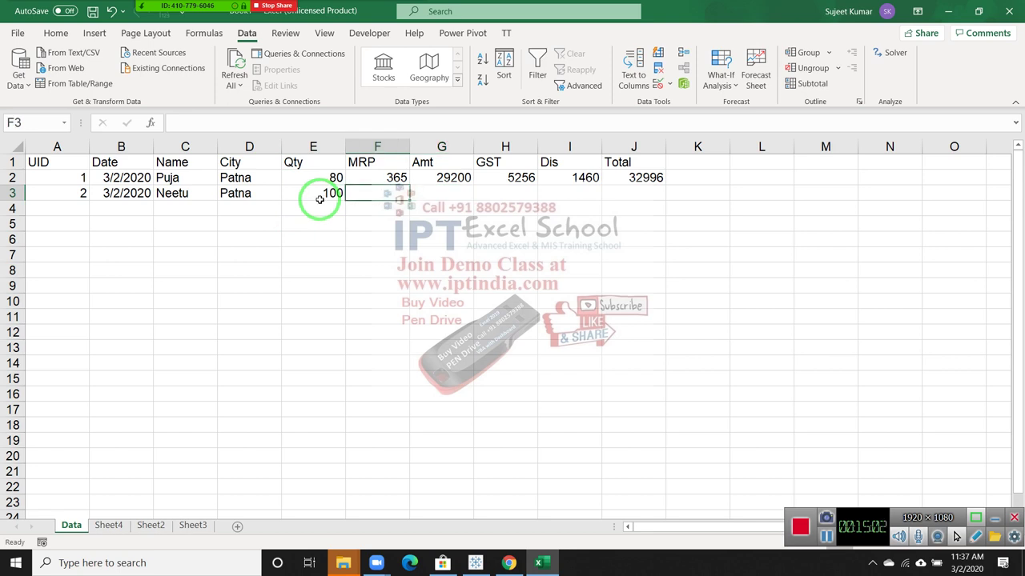
{"action": "type", "text": "250"}
{"action": "key", "text": "Return"}
{"action": "key", "text": "Up"}
{"action": "key", "text": "Tab"}
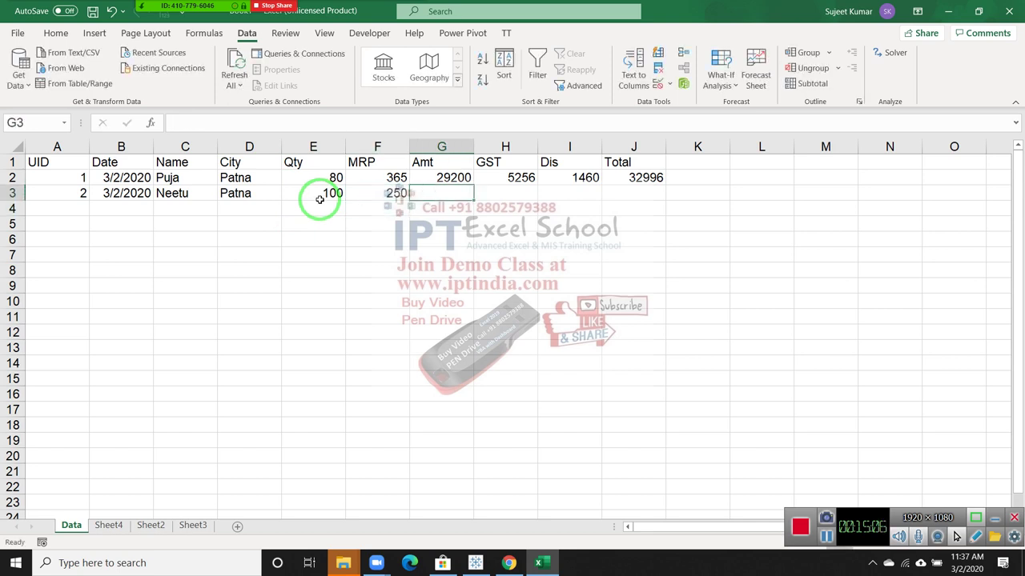
{"action": "key", "text": "Tab"}
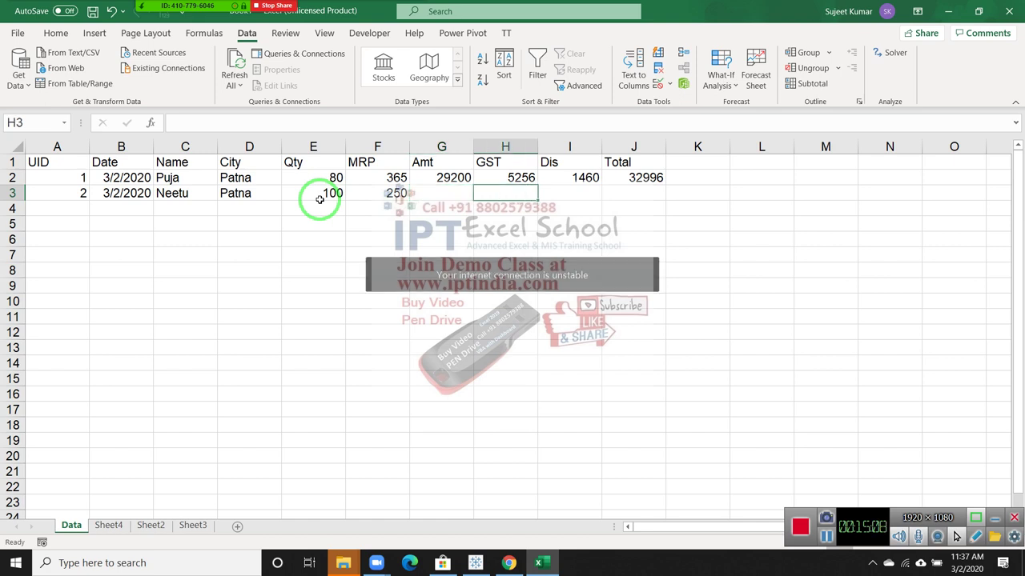
{"action": "left_click", "coordinate": [442, 177]}
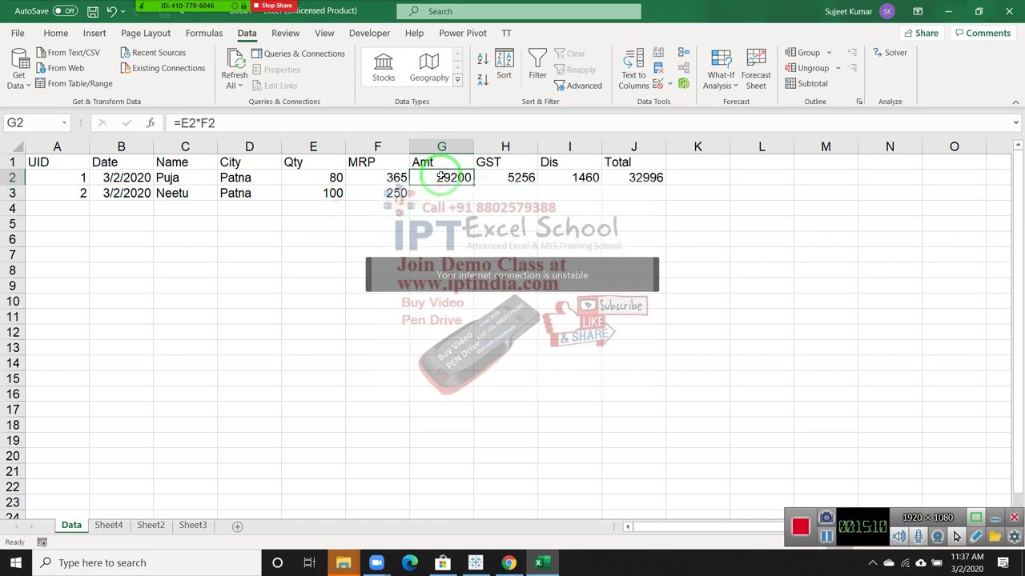
Copy the G2:J2 Amt-to-Total formulas and paste them into rows 3 to 21
{"action": "double_click", "coordinate": [441, 177]}
{"action": "key", "text": "Escape"}
{"action": "key", "text": "shift+Right"}
{"action": "key", "text": "shift+Right"}
{"action": "key", "text": "shift+Right"}
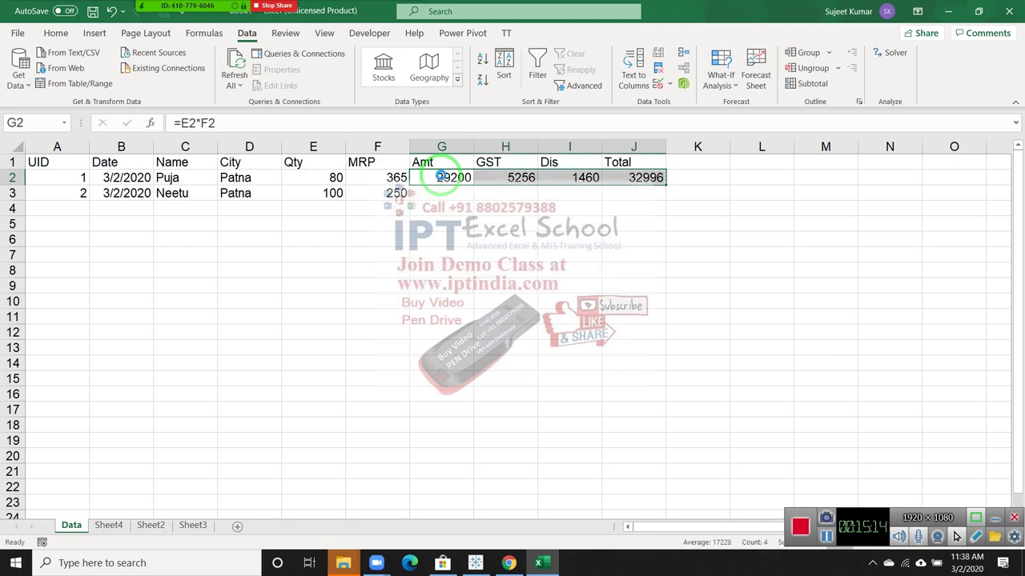
{"action": "key", "text": "ctrl+c"}
{"action": "key", "text": "Down"}
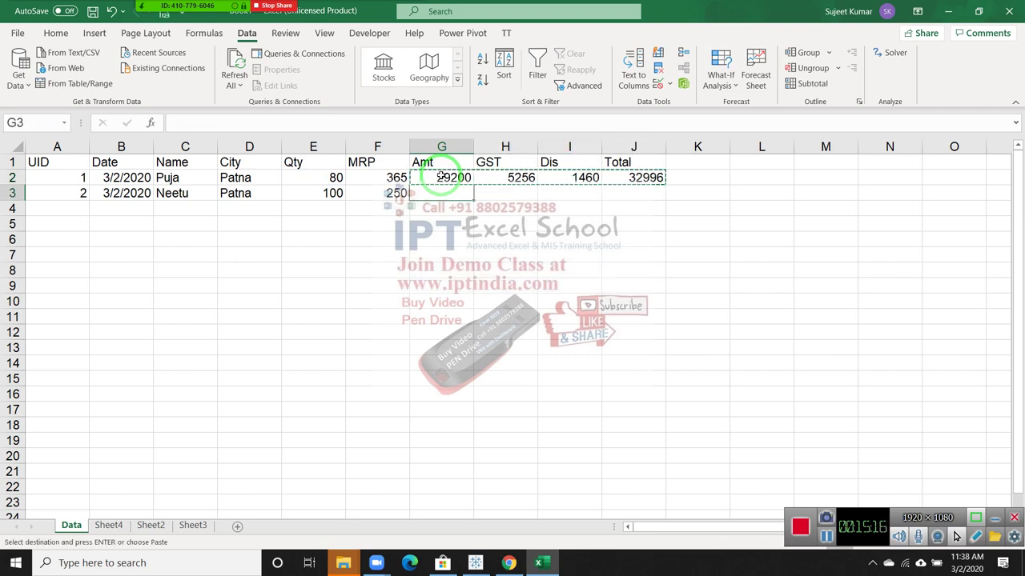
{"action": "key", "text": "shift+Down"}
{"action": "key", "text": "shift+Down"}
{"action": "key", "text": "shift+Down"}
{"action": "key", "text": "shift+Down"}
{"action": "key", "text": "shift+Down"}
{"action": "key", "text": "shift+Down"}
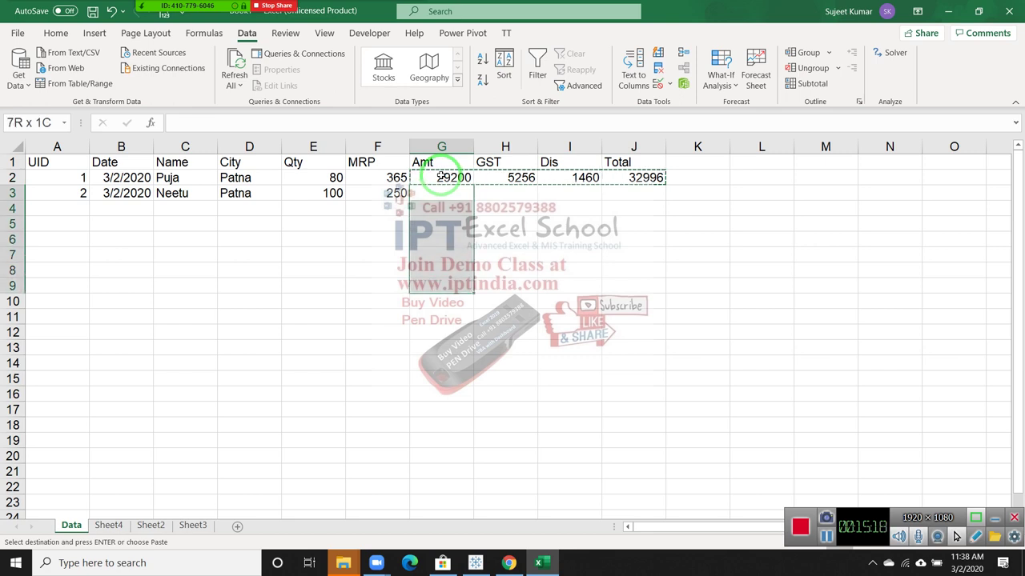
{"action": "key", "text": "shift+Down"}
{"action": "key", "text": "shift+Down"}
{"action": "key", "text": "shift+Down"}
{"action": "key", "text": "shift+Down"}
{"action": "key", "text": "shift+Down"}
{"action": "key", "text": "shift+Down"}
{"action": "key", "text": "shift+Down"}
{"action": "key", "text": "shift+Down"}
{"action": "key", "text": "shift+Down"}
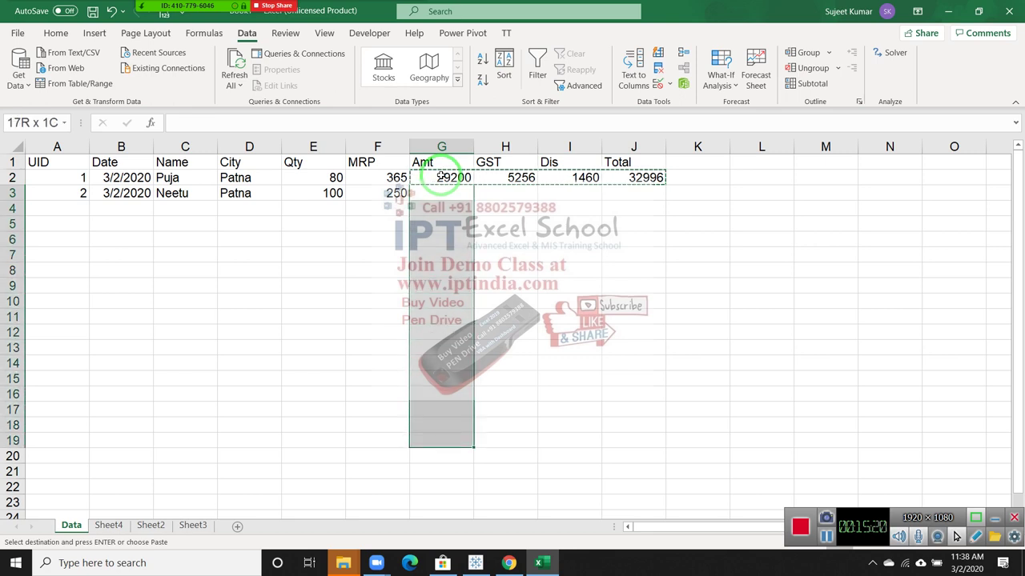
{"action": "key", "text": "shift+Down"}
{"action": "key", "text": "shift+Down"}
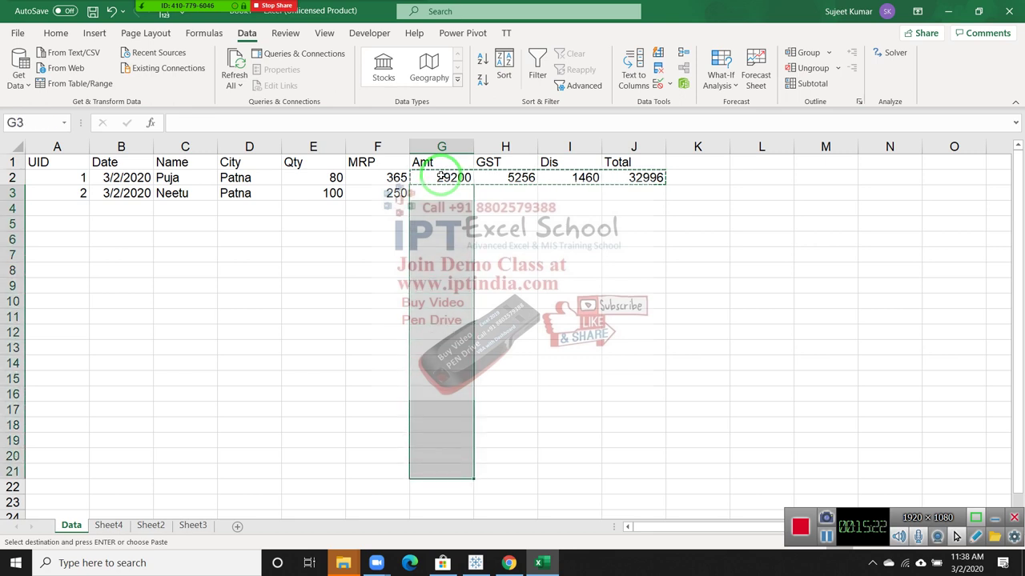
{"action": "key", "text": "ctrl+v"}
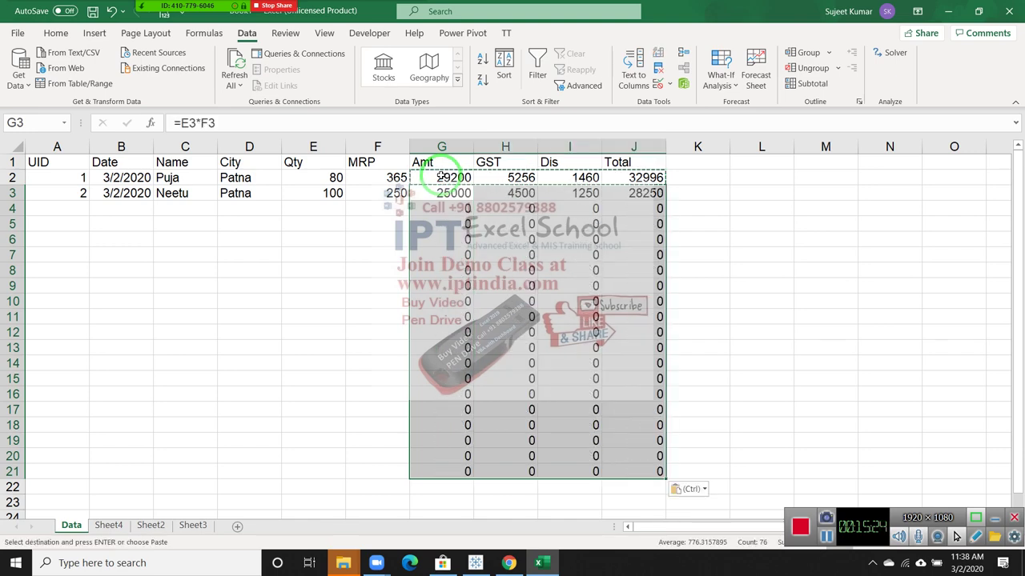
{"action": "key", "text": "Escape"}
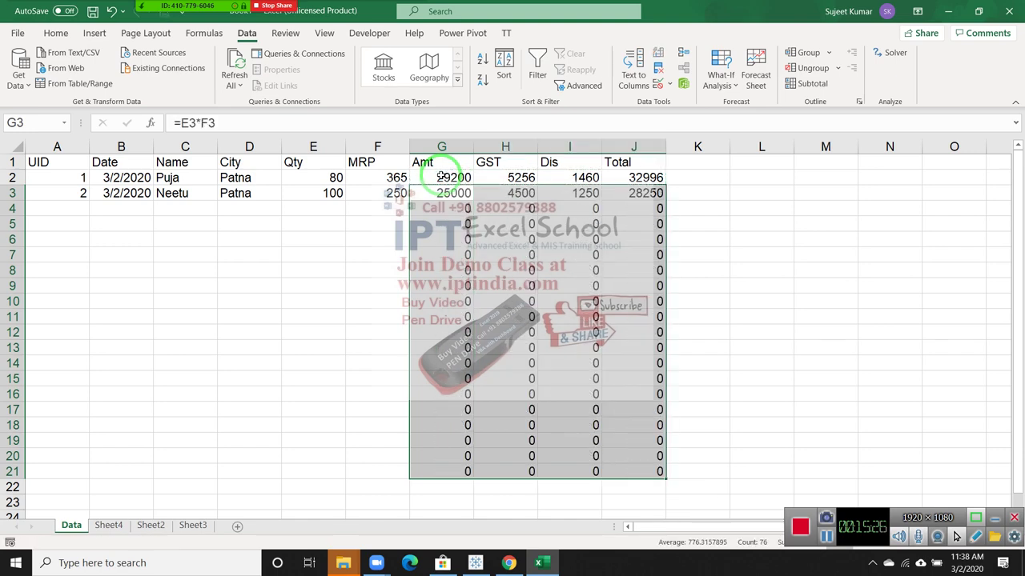
Check the pasted Amt and Total formulas in rows 3 and 4
{"action": "key", "text": "Up"}
{"action": "key", "text": "Down"}
{"action": "key", "text": "Right"}
{"action": "key", "text": "Right"}
{"action": "key", "text": "Right"}
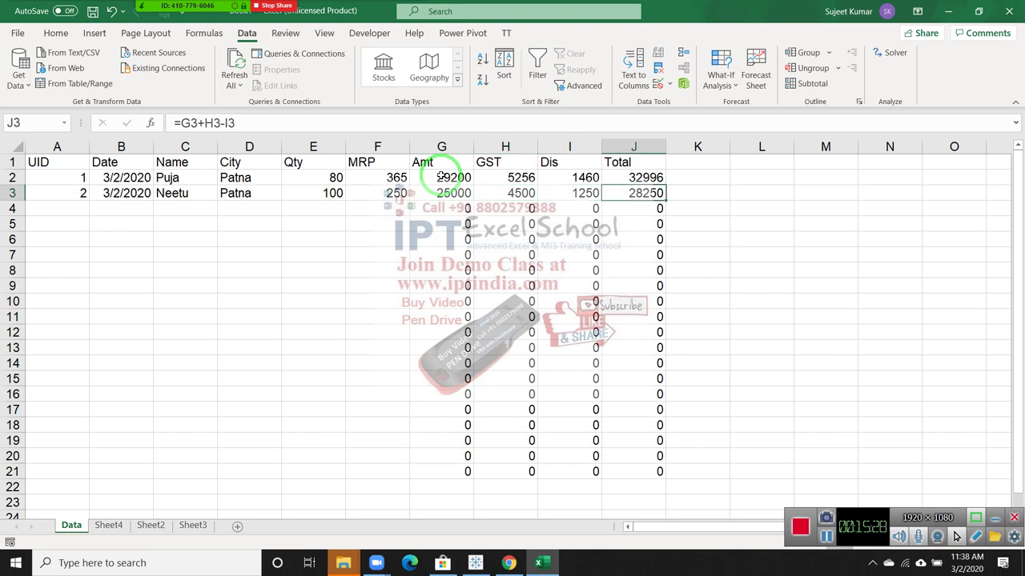
{"action": "key", "text": "Down"}
{"action": "key", "text": "Left"}
{"action": "key", "text": "Left"}
{"action": "key", "text": "Left"}
{"action": "key", "text": "Left"}
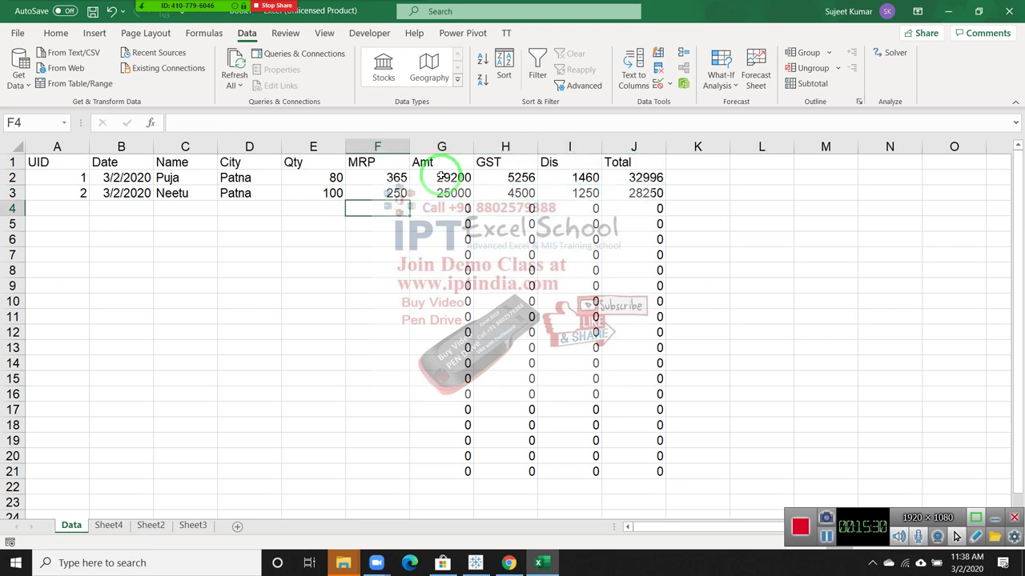
{"action": "key", "text": "Right"}
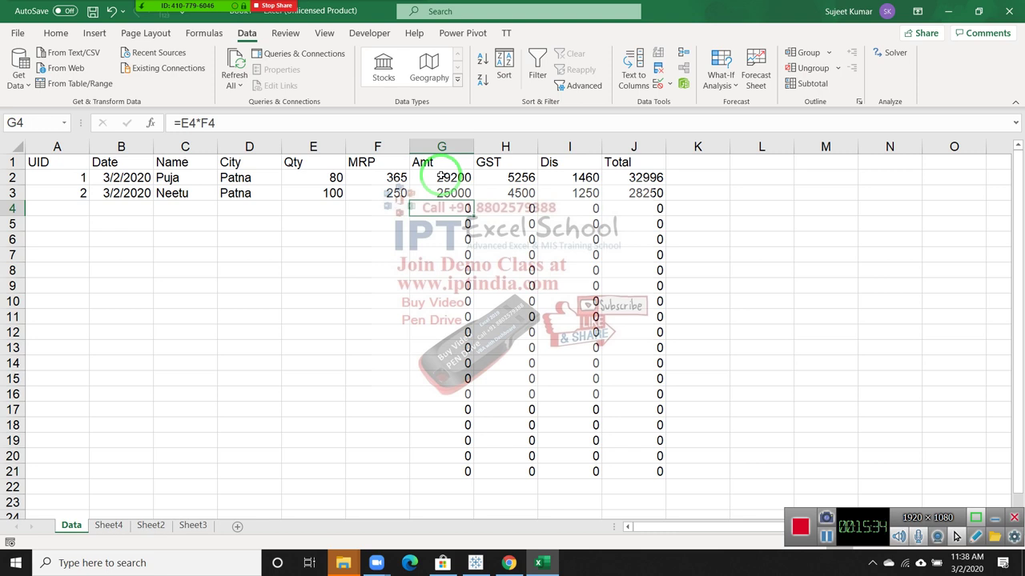
{"action": "key", "text": "Right"}
{"action": "key", "text": "Right"}
{"action": "key", "text": "Right"}
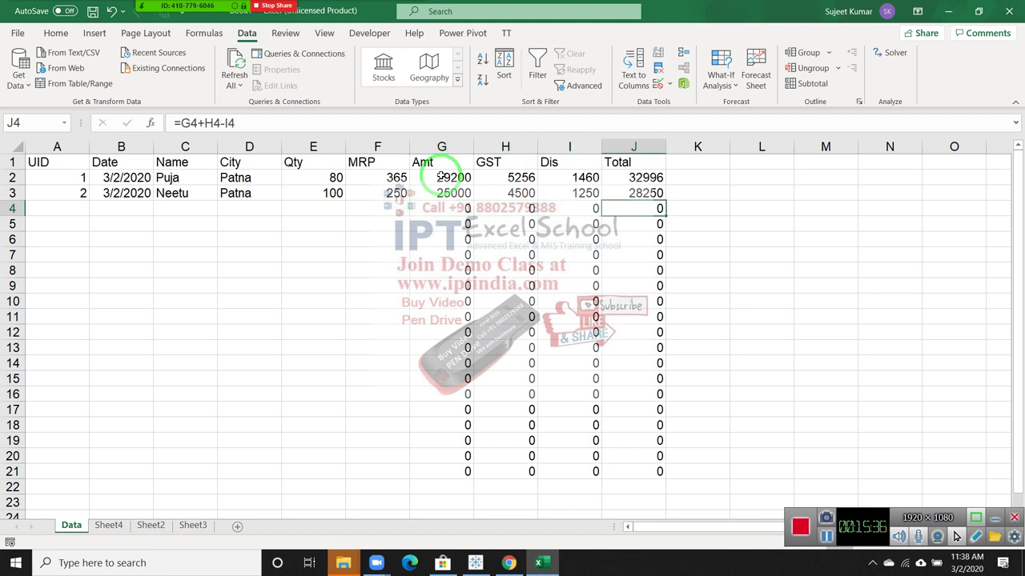
{"action": "key", "text": "Left"}
{"action": "key", "text": "Left"}
{"action": "key", "text": "Left"}
{"action": "key", "text": "Left"}
Enter the third record in row 4: UID 3, today's date, customer name, Patna, Qty 74, MRP 65
{"action": "type", "text": "3"}
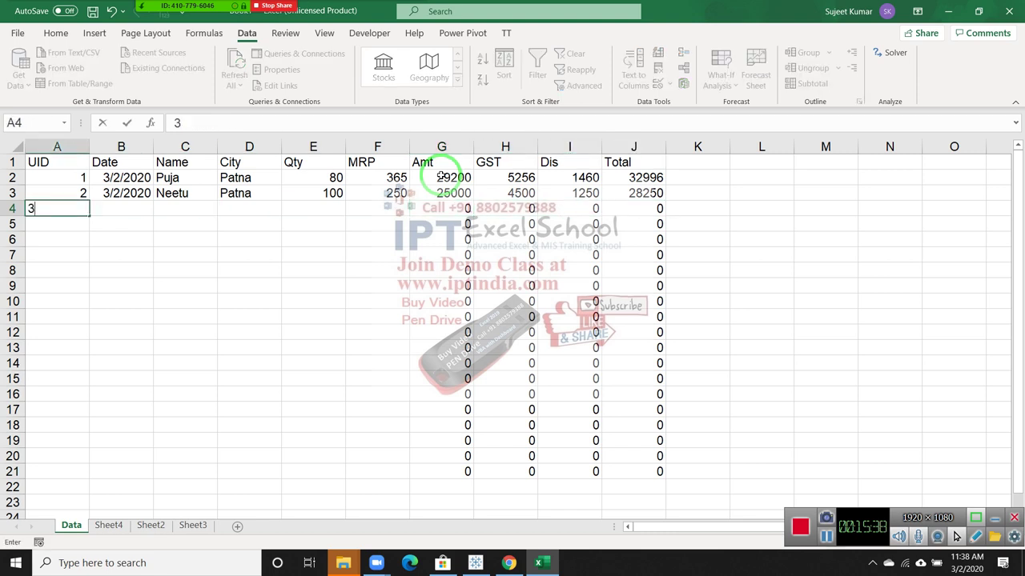
{"action": "key", "text": "Tab"}
{"action": "key", "text": "ctrl+semicolon"}
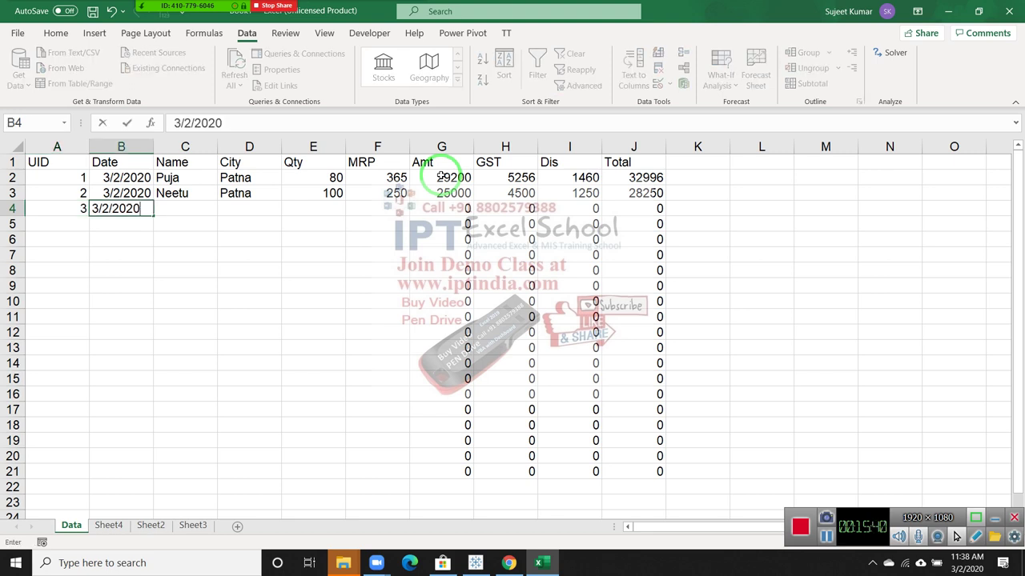
{"action": "key", "text": "Tab"}
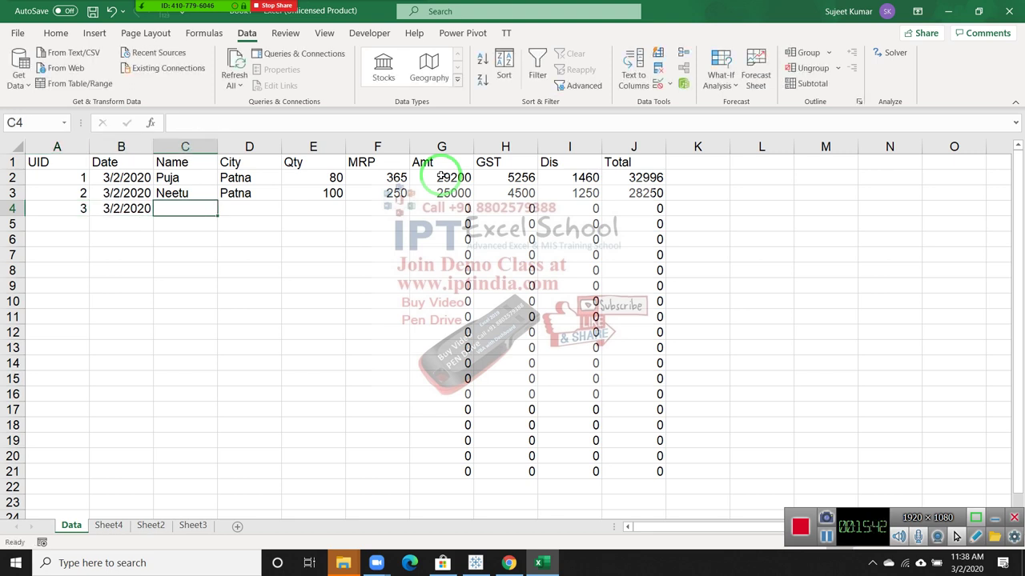
{"action": "type", "text": "Uday"}
{"action": "key", "text": "Tab"}
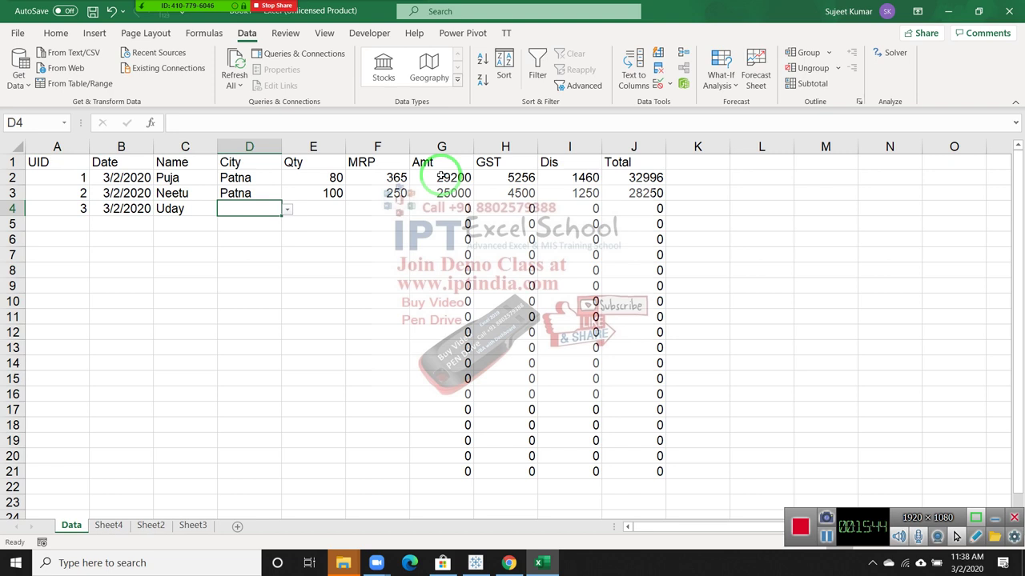
{"action": "type", "text": "patna"}
{"action": "key", "text": "Tab"}
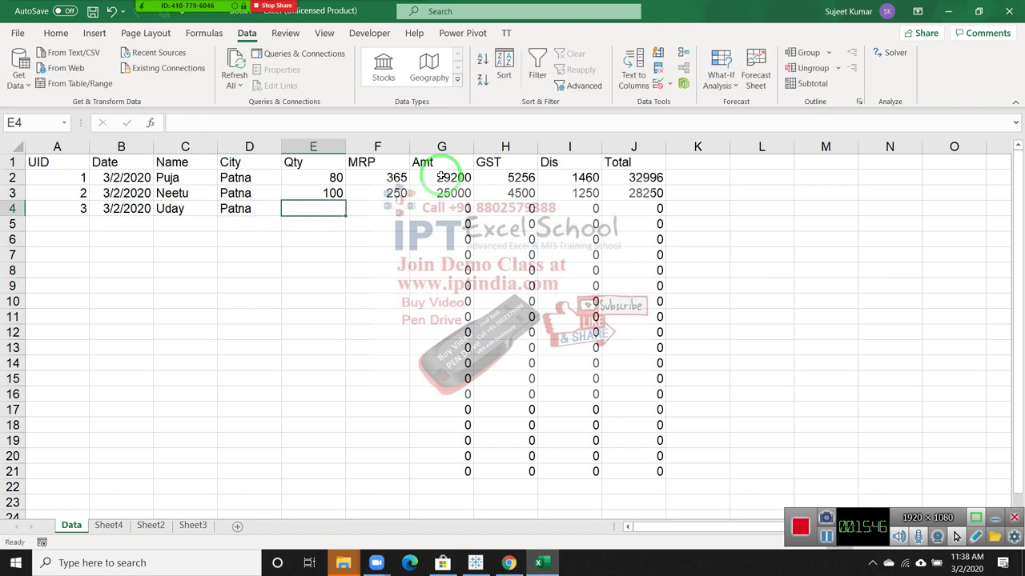
{"action": "type", "text": "74"}
{"action": "key", "text": "Tab"}
{"action": "type", "text": "65"}
{"action": "key", "text": "Tab"}
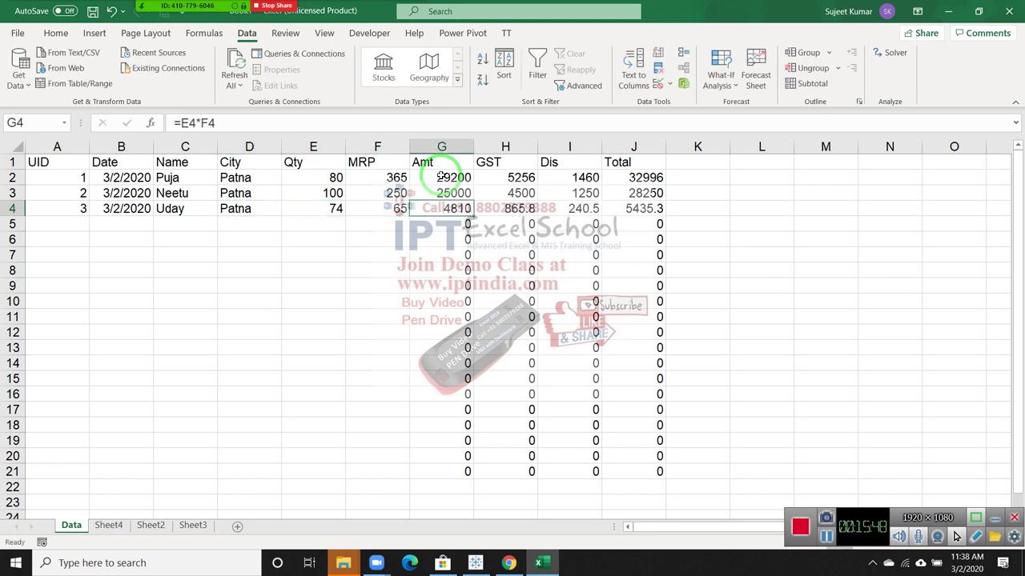
Copy the G3:J3 formulas and paste them down column G to row 21
{"action": "key", "text": "Down"}
{"action": "key", "text": "Up"}
{"action": "key", "text": "Up"}
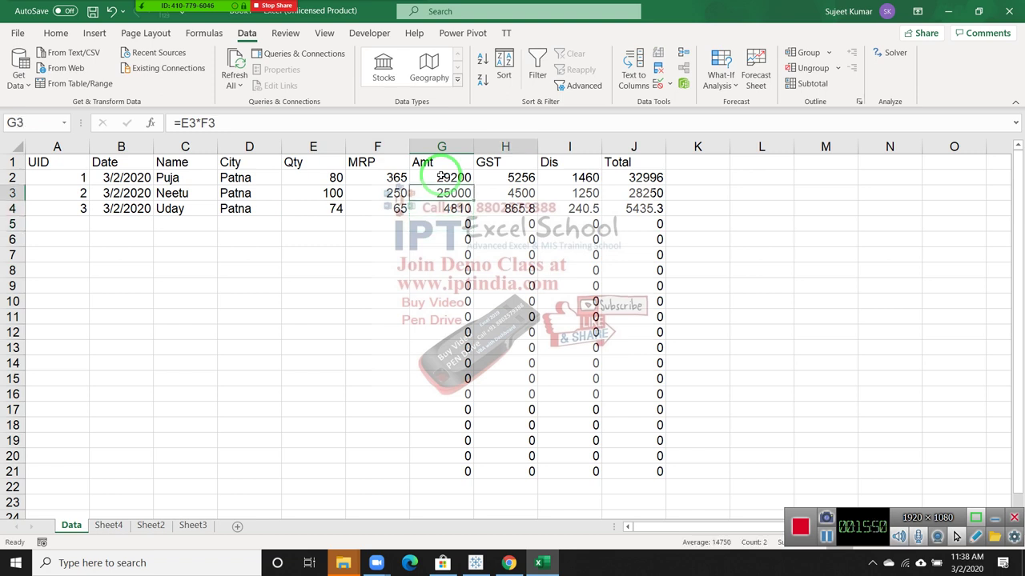
{"action": "key", "text": "shift+Right"}
{"action": "key", "text": "shift+Right"}
{"action": "key", "text": "shift+Right"}
{"action": "key", "text": "ctrl+c"}
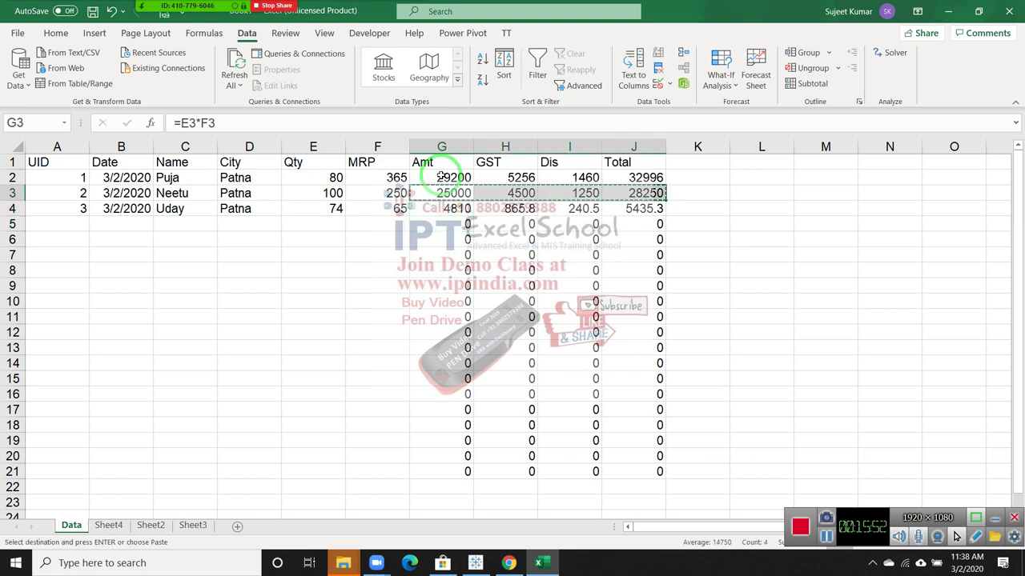
{"action": "key", "text": "Down"}
{"action": "key", "text": "shift+Down"}
{"action": "key", "text": "shift+Down"}
{"action": "key", "text": "shift+Down"}
{"action": "key", "text": "shift+Down"}
{"action": "key", "text": "shift+Down"}
{"action": "key", "text": "shift+Down"}
{"action": "key", "text": "shift+Down"}
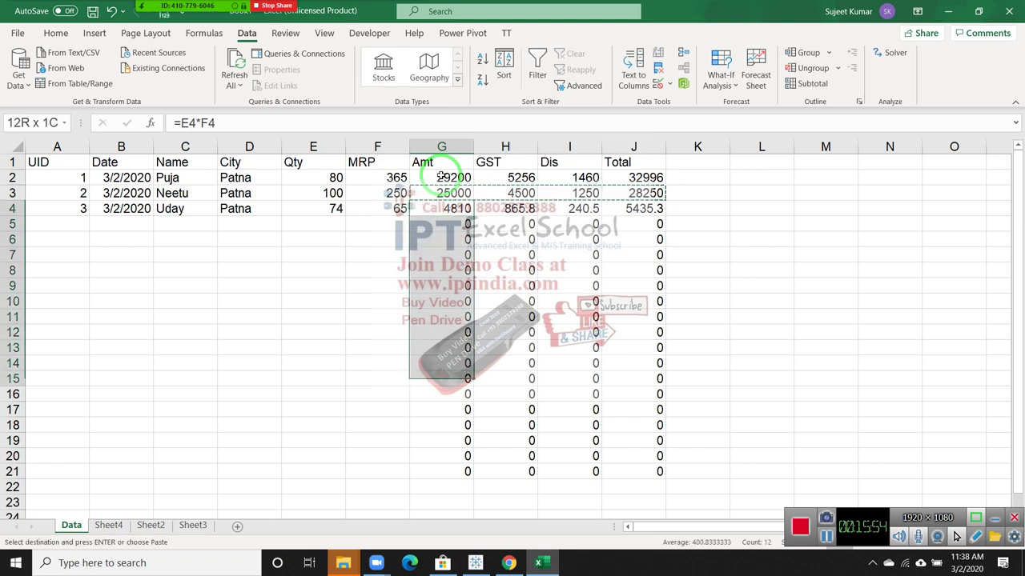
{"action": "key", "text": "shift+Down"}
{"action": "key", "text": "shift+Down"}
{"action": "key", "text": "shift+Down"}
{"action": "key", "text": "shift+Down"}
{"action": "key", "text": "shift+Down"}
{"action": "key", "text": "shift+Down"}
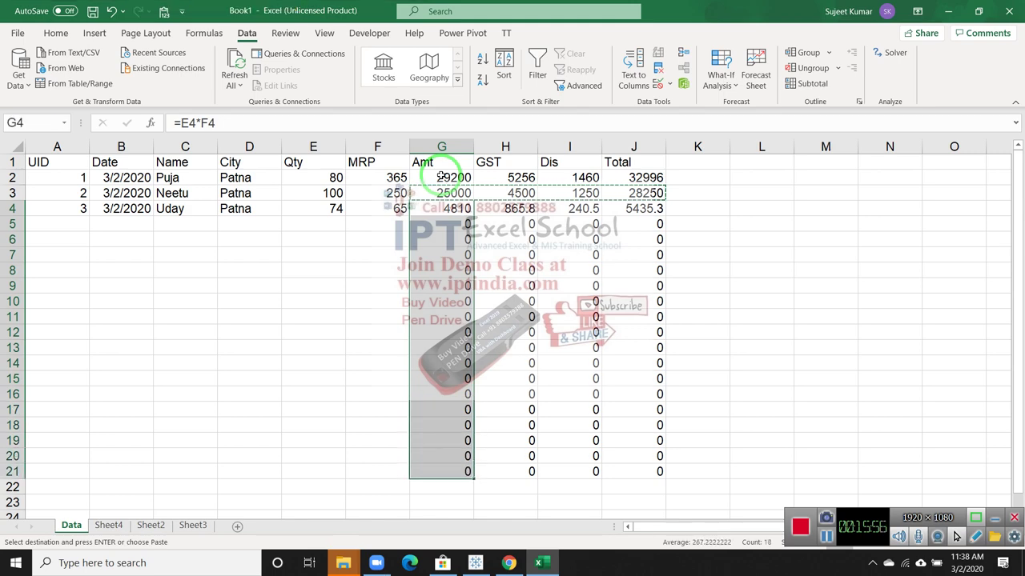
{"action": "key", "text": "ctrl+v"}
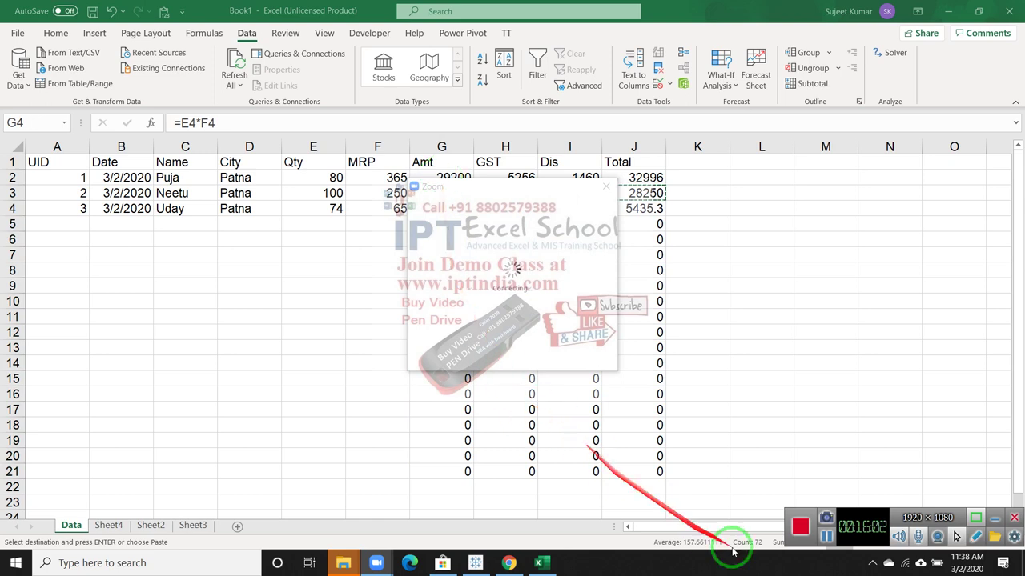
{"action": "left_click", "coordinate": [904, 564]}
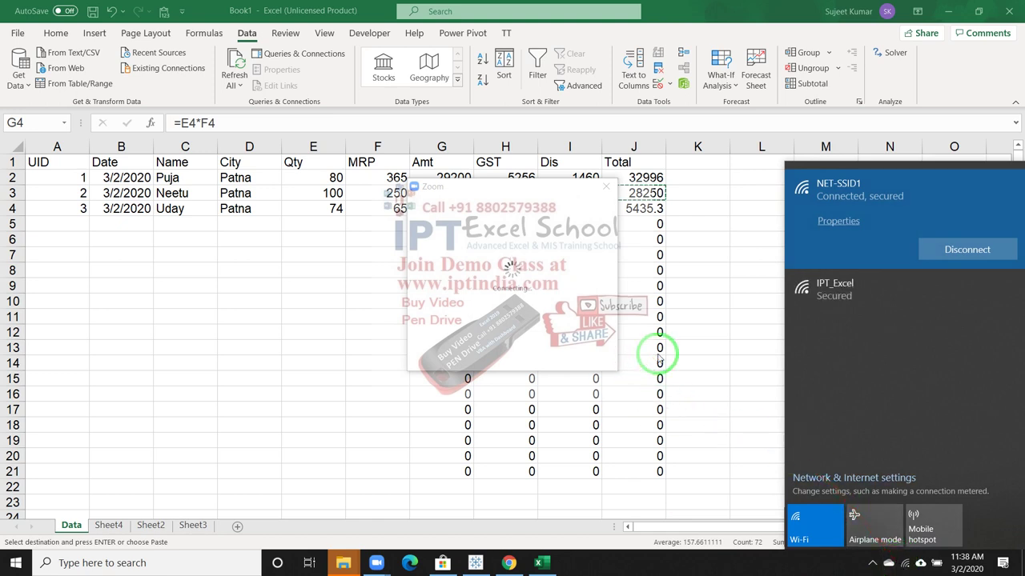
{"action": "left_click", "coordinate": [658, 360]}
{"action": "mouse_move", "coordinate": [827, 537]}
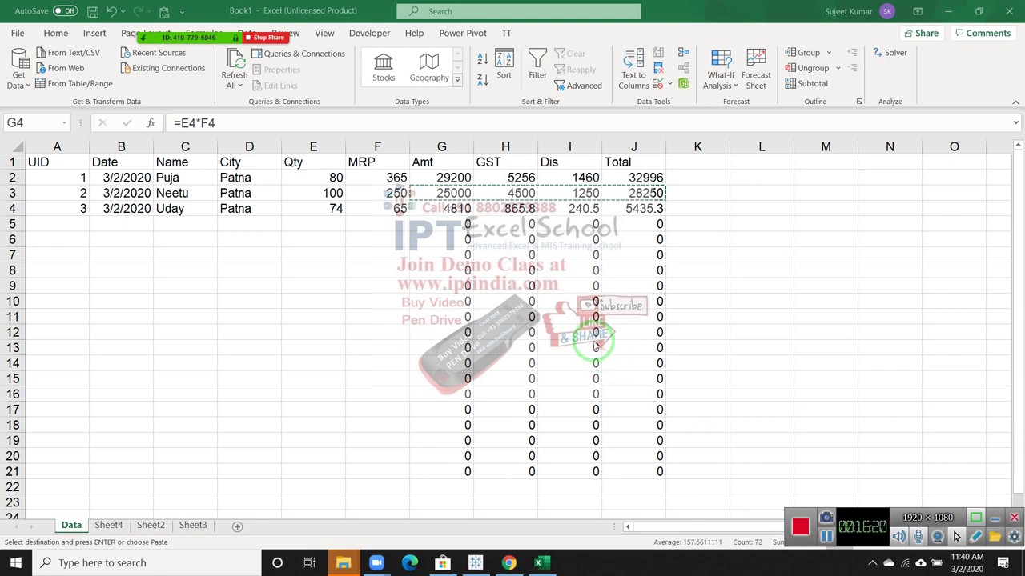
Drag-fill the row 3 Amt-to-Total formulas down to row 21 and review G3's =E3*F3
{"action": "left_click_drag", "start_coordinate": [599, 340], "coordinate": [426, 216]}
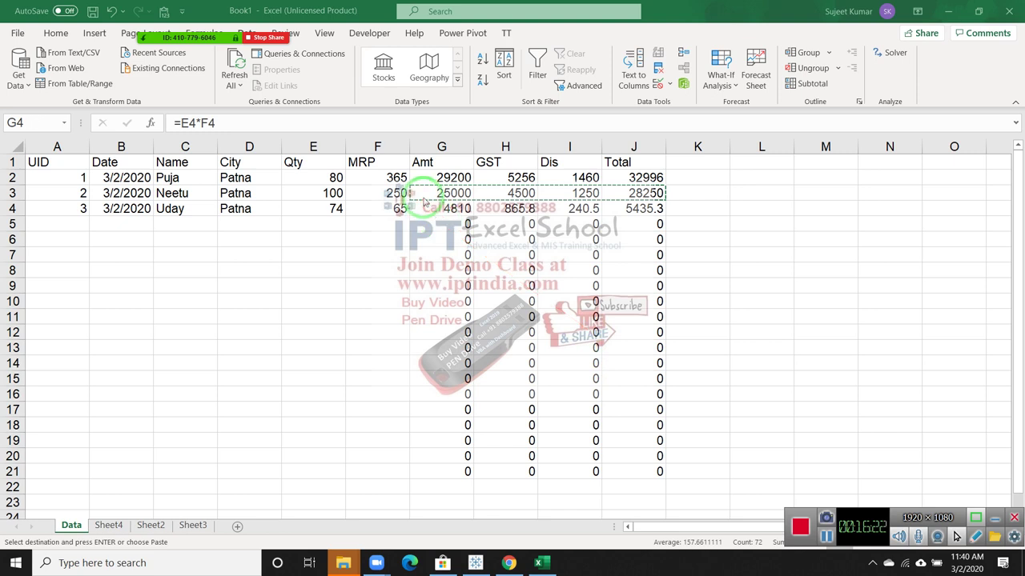
{"action": "key", "text": "ctrl+shift+End"}
{"action": "key", "text": "ctrl+v"}
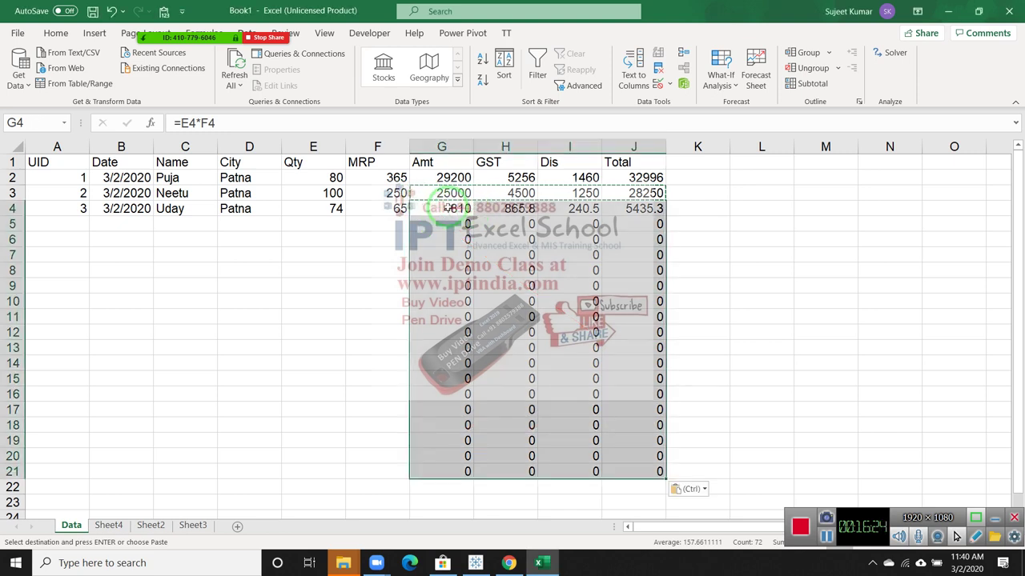
{"action": "left_click_drag", "start_coordinate": [445, 207], "coordinate": [624, 207]}
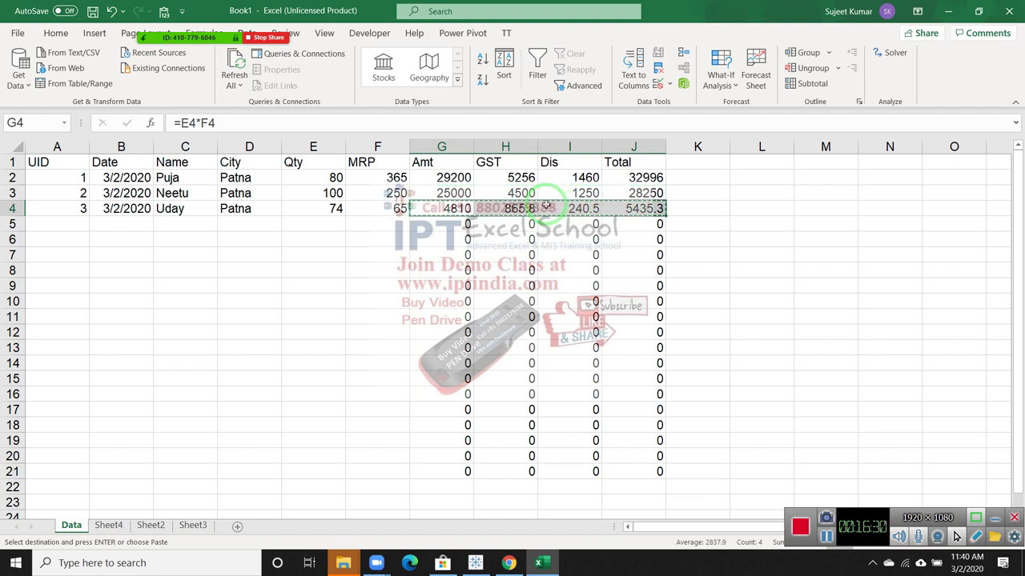
{"action": "left_click_drag", "start_coordinate": [452, 225], "coordinate": [458, 234]}
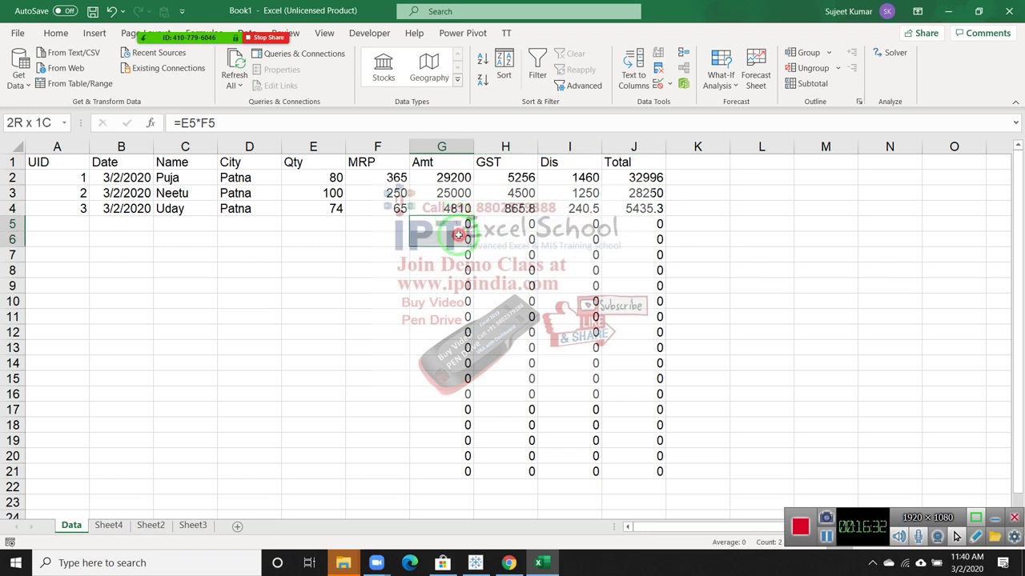
{"action": "left_click_drag", "start_coordinate": [455, 192], "coordinate": [650, 191]}
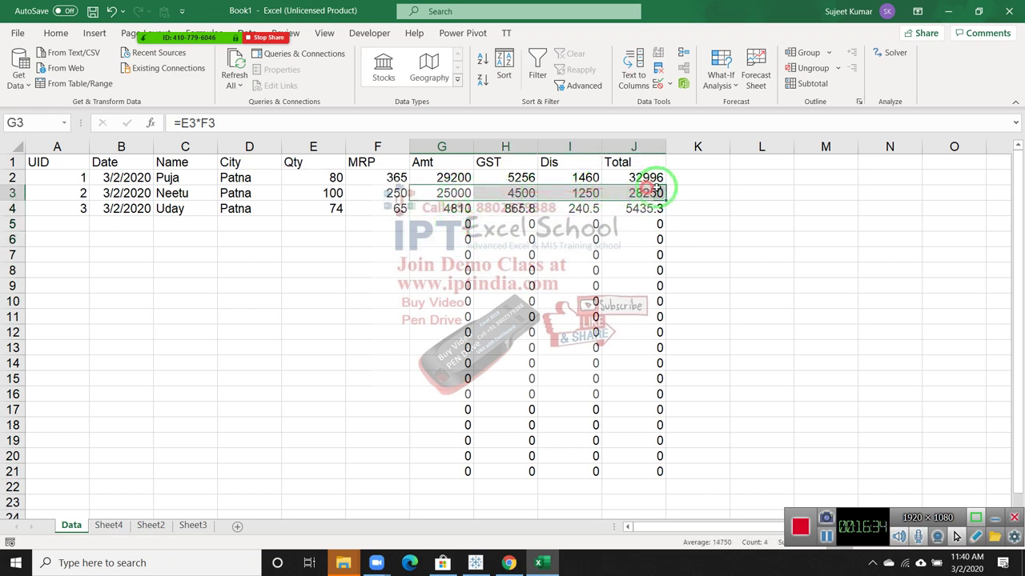
{"action": "left_click_drag", "start_coordinate": [666, 201], "coordinate": [654, 463]}
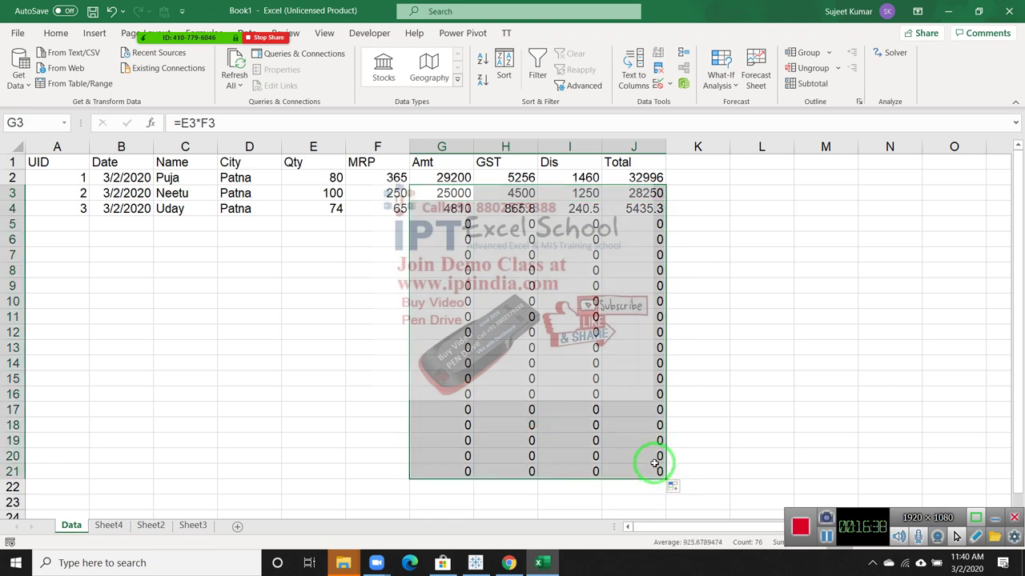
{"action": "left_click", "coordinate": [508, 332]}
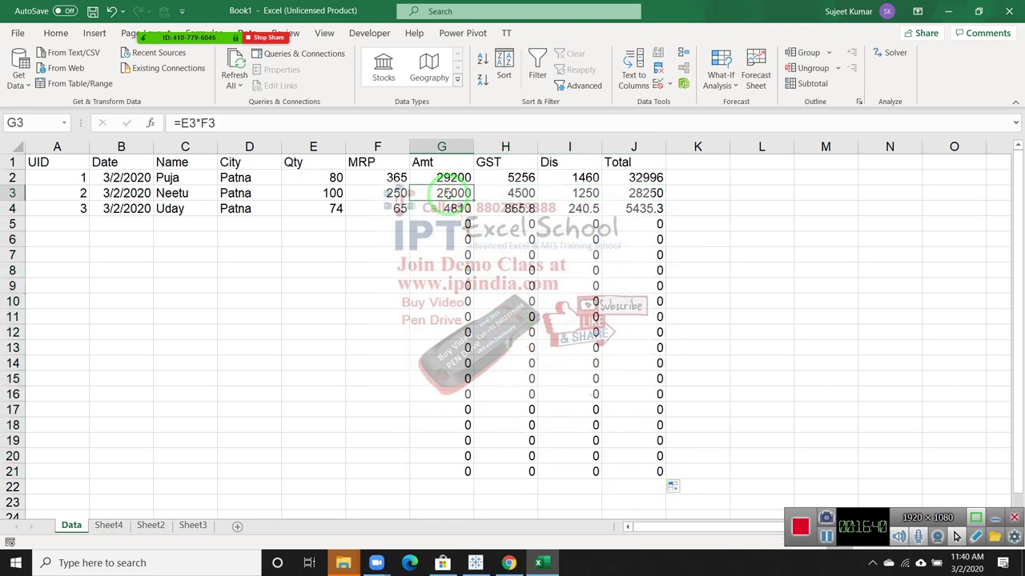
{"action": "double_click", "coordinate": [446, 193]}
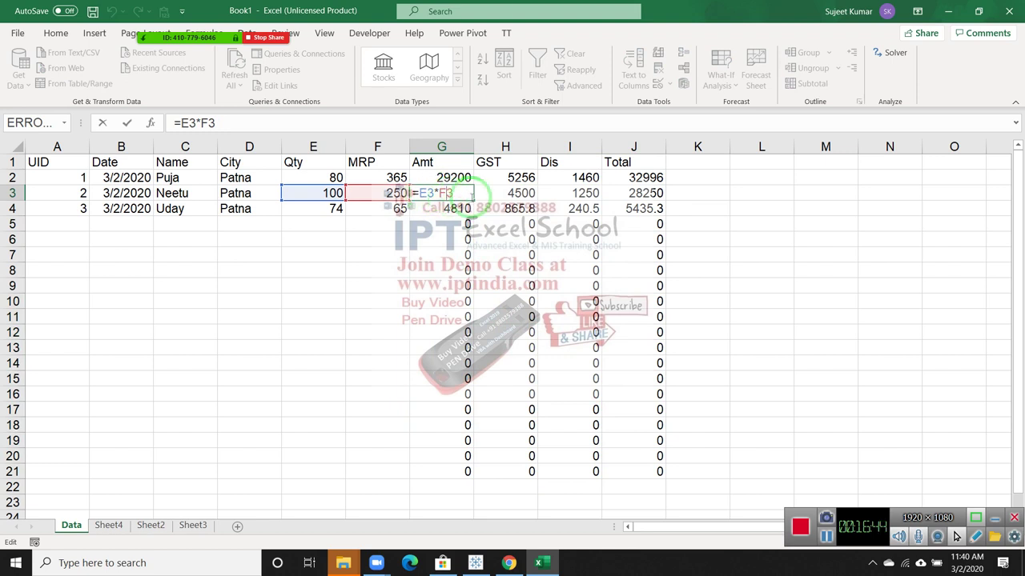
{"action": "key", "text": "ctrl+Return"}
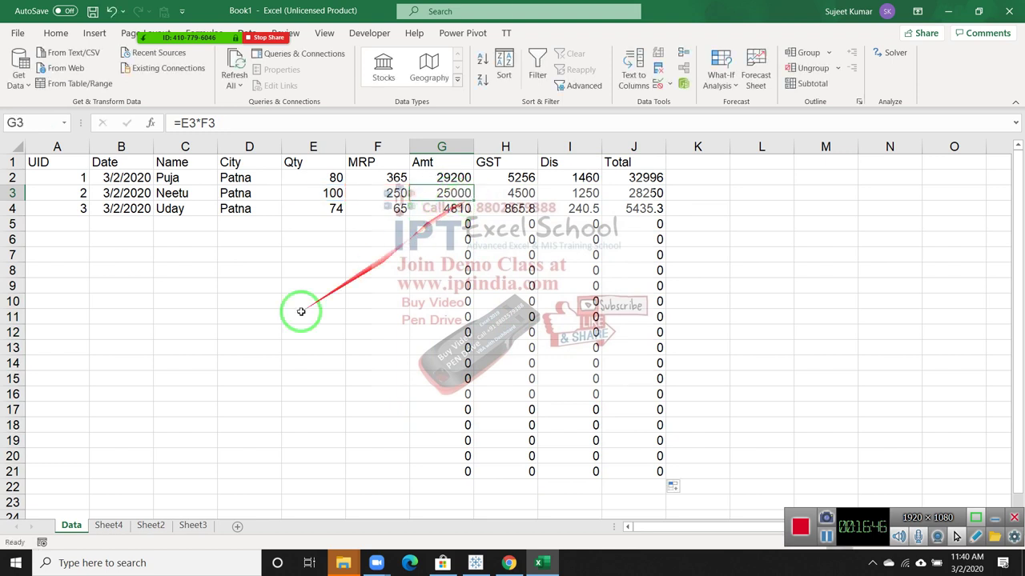
On Sheet4, enter 85, 36, 63, 25, 41, 52, 36, 85 and 69 into A1:A9
{"action": "left_click", "coordinate": [109, 526]}
{"action": "type", "text": "85"}
{"action": "key", "text": "Return"}
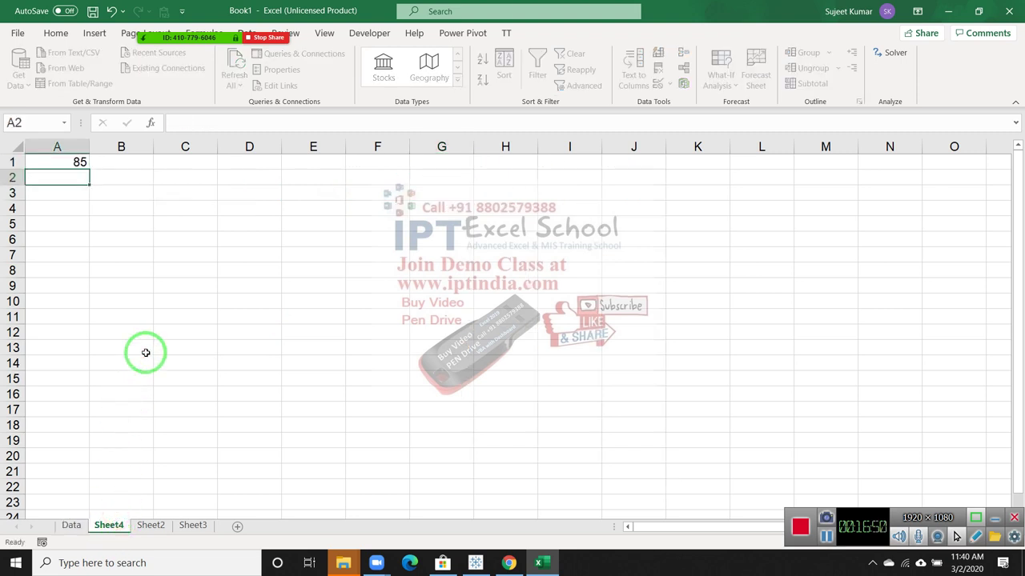
{"action": "type", "text": "36"}
{"action": "key", "text": "Return"}
{"action": "type", "text": "+63"}
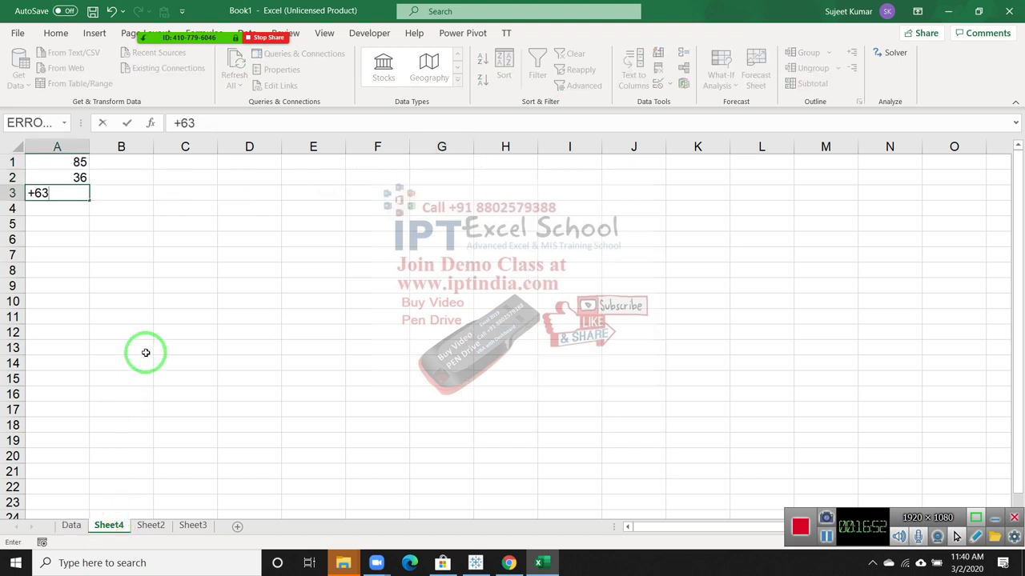
{"action": "key", "text": "Return"}
{"action": "type", "text": "25"}
{"action": "key", "text": "Return"}
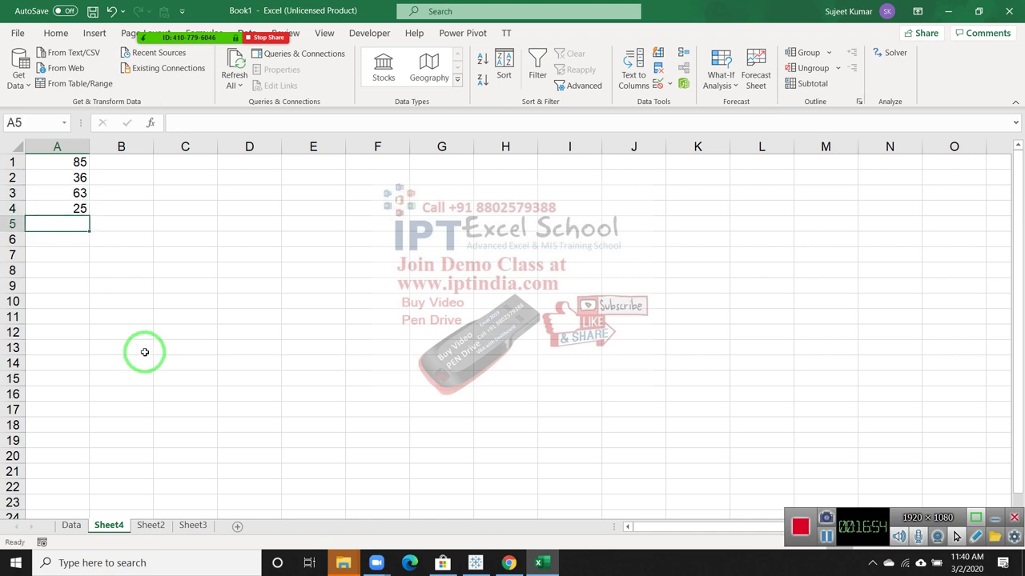
{"action": "type", "text": "41"}
{"action": "key", "text": "Return"}
{"action": "type", "text": "52"}
{"action": "key", "text": "Return"}
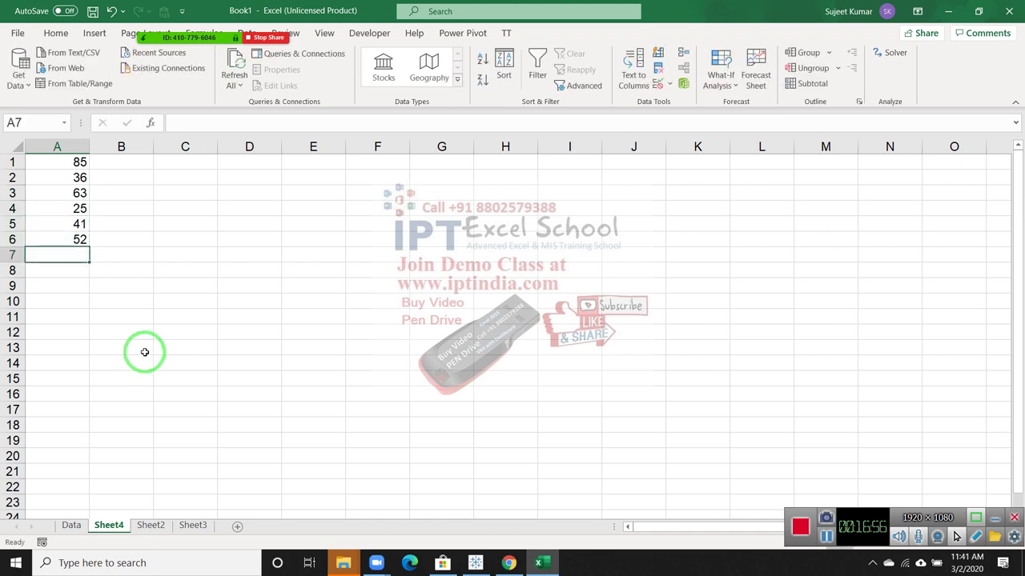
{"action": "type", "text": "36"}
{"action": "key", "text": "Return"}
{"action": "type", "text": "85"}
{"action": "key", "text": "Return"}
{"action": "type", "text": "69"}
{"action": "key", "text": "Return"}
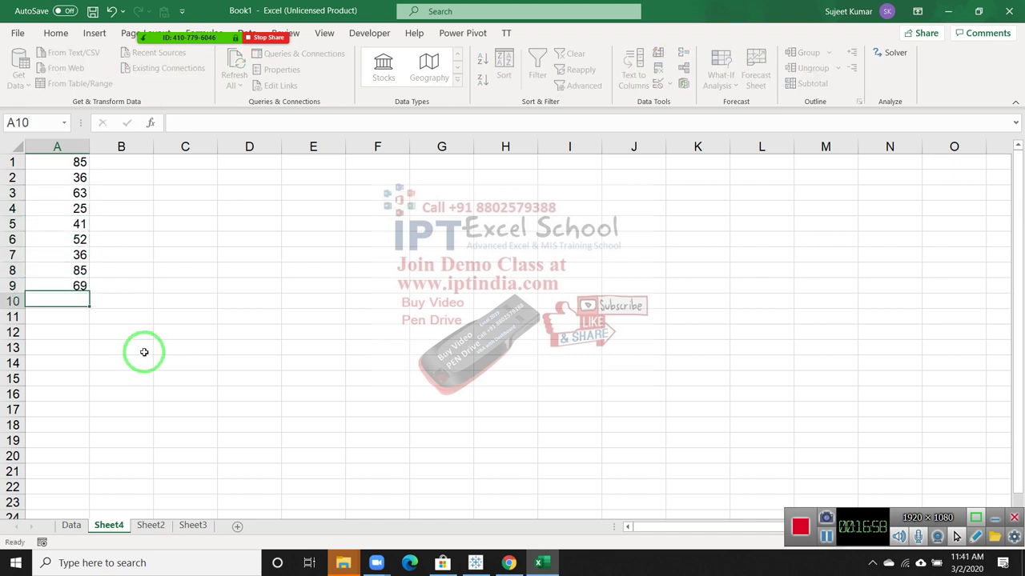
Enter =A1+20 in B1 and fill it down to B9
{"action": "left_click", "coordinate": [102, 167]}
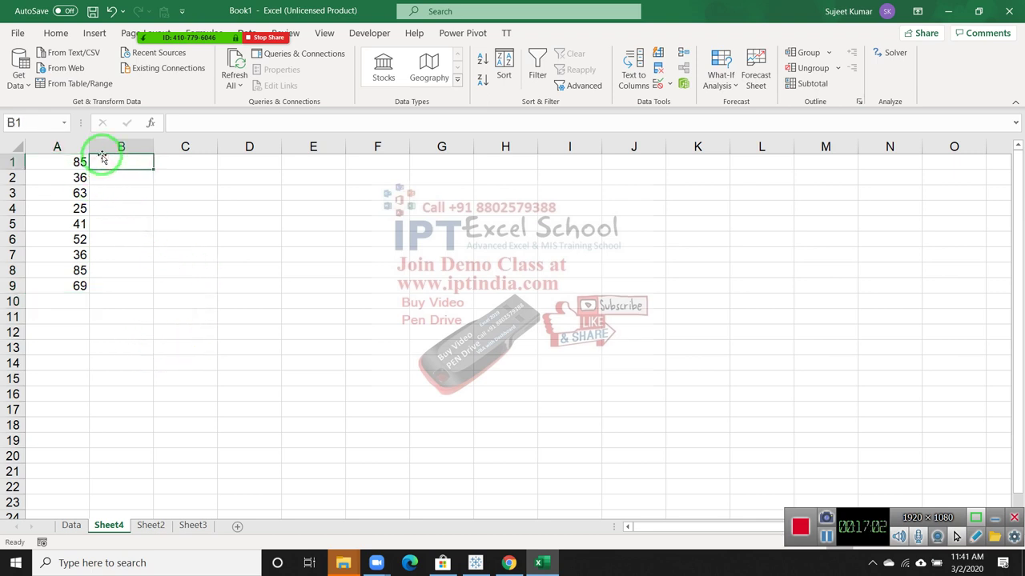
{"action": "type", "text": "="}
{"action": "left_click", "coordinate": [71, 162]}
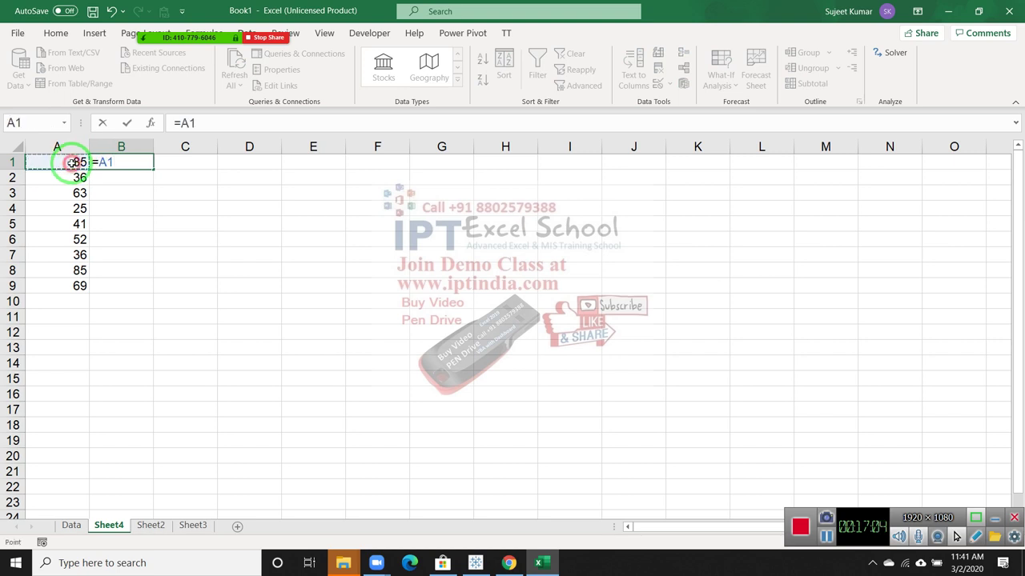
{"action": "type", "text": "+20"}
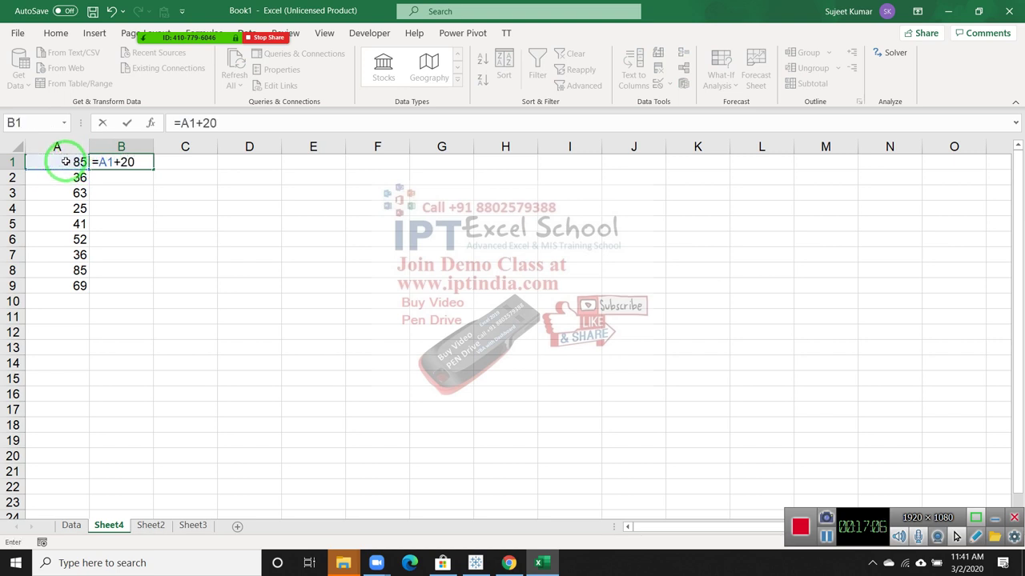
{"action": "key", "text": "Return"}
{"action": "key", "text": "Up"}
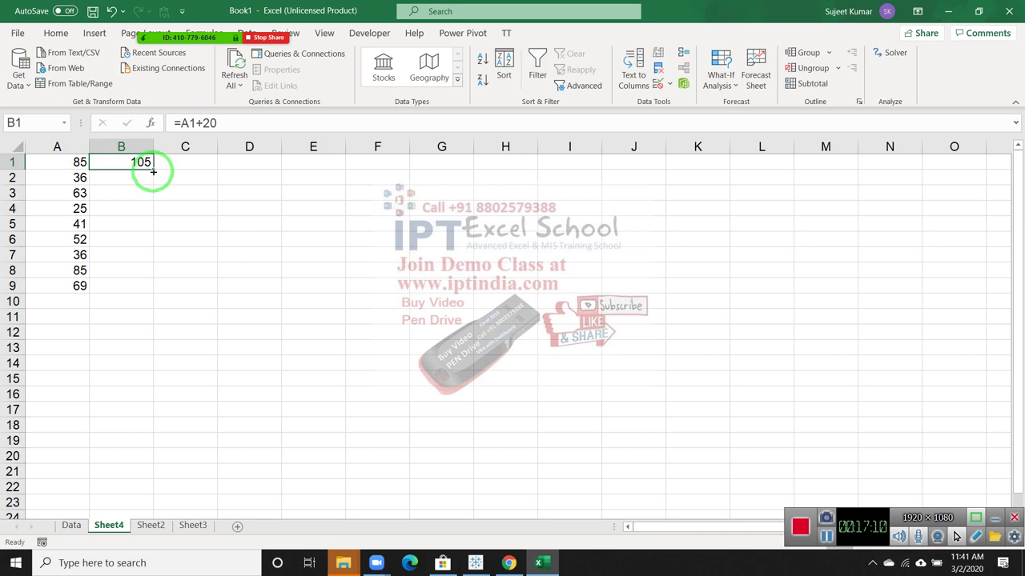
{"action": "left_click_drag", "start_coordinate": [152, 170], "coordinate": [149, 302]}
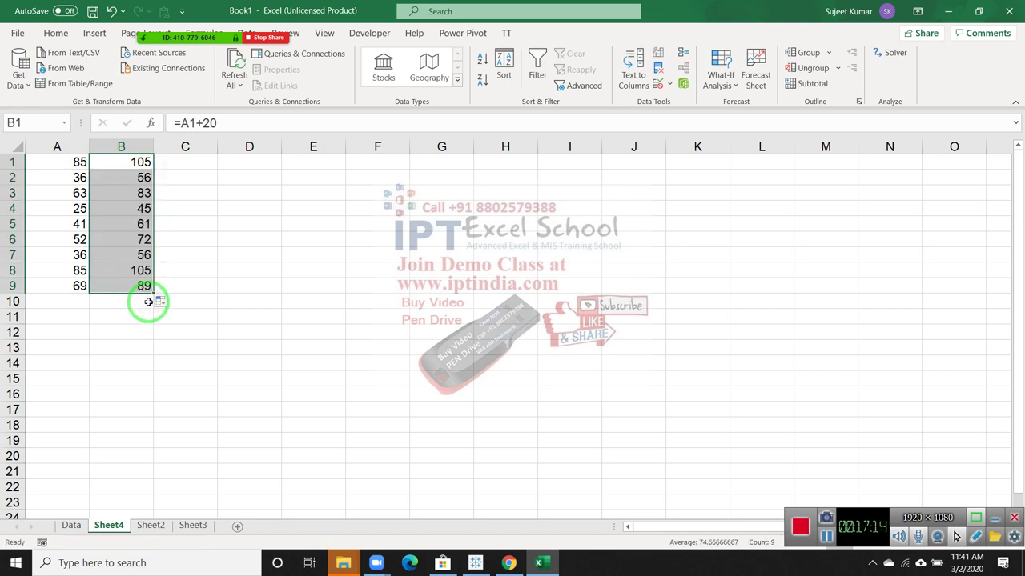
Inspect the filled formulas in B2:B9 against the original in B1
{"action": "left_click", "coordinate": [142, 284]}
{"action": "left_click_drag", "start_coordinate": [143, 284], "coordinate": [121, 177]}
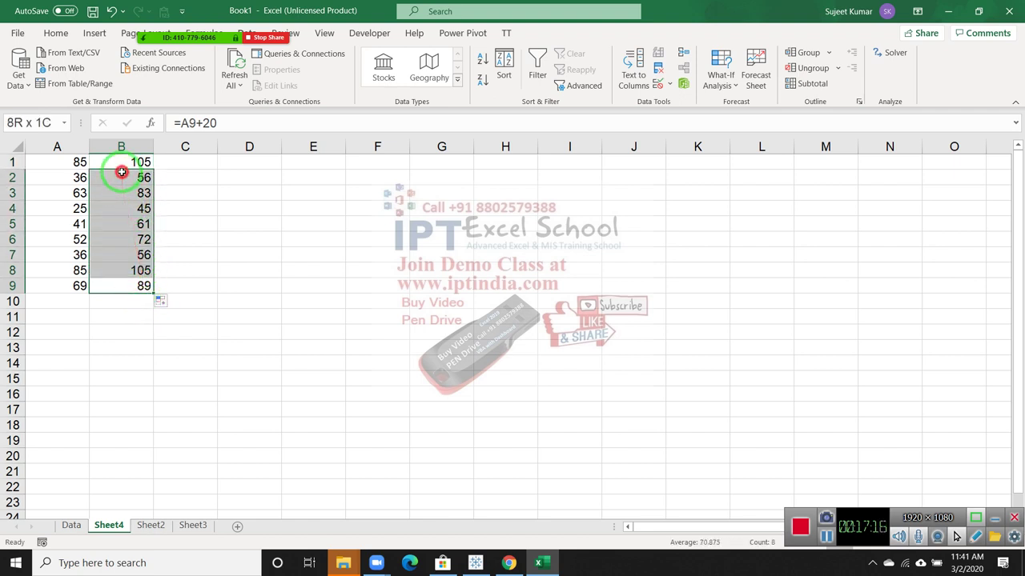
{"action": "left_click", "coordinate": [120, 206]}
{"action": "left_click", "coordinate": [121, 239]}
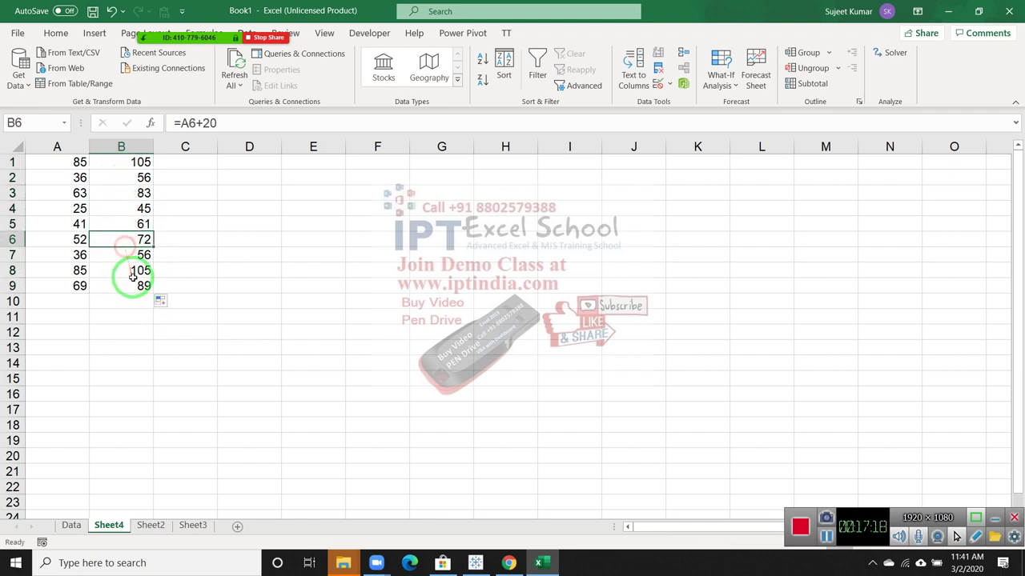
{"action": "left_click", "coordinate": [132, 300]}
{"action": "left_click", "coordinate": [129, 254]}
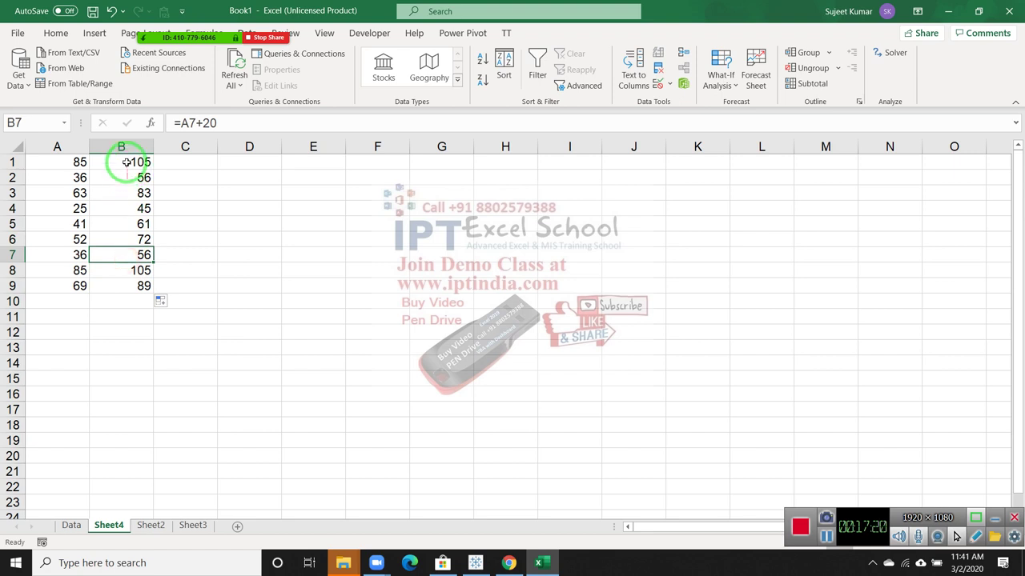
{"action": "left_click", "coordinate": [136, 161]}
{"action": "left_click", "coordinate": [183, 123]}
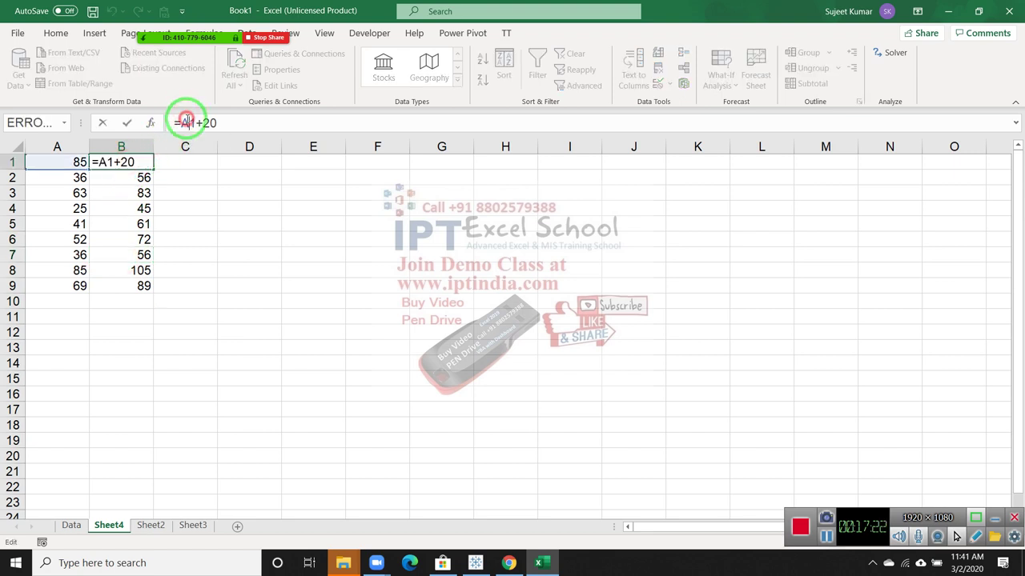
{"action": "key", "text": "Escape"}
{"action": "double_click", "coordinate": [141, 176]}
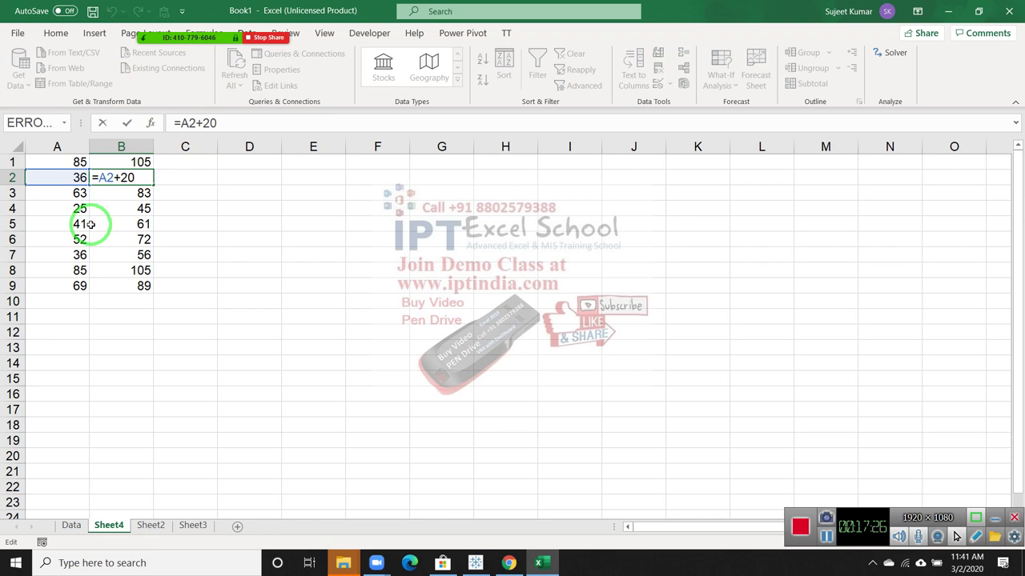
{"action": "key", "text": "Escape"}
{"action": "left_click", "coordinate": [124, 159]}
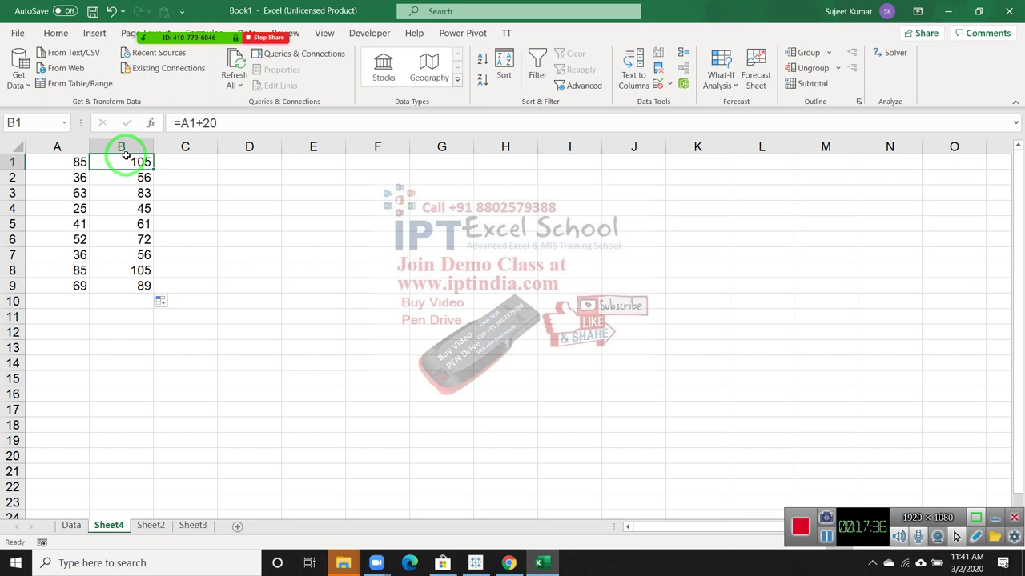
Clear the formulas from B2:B9, leaving only B1's formula
{"action": "key", "text": "Down"}
{"action": "key", "text": "ctrl+shift+Down"}
{"action": "key", "text": "Delete"}
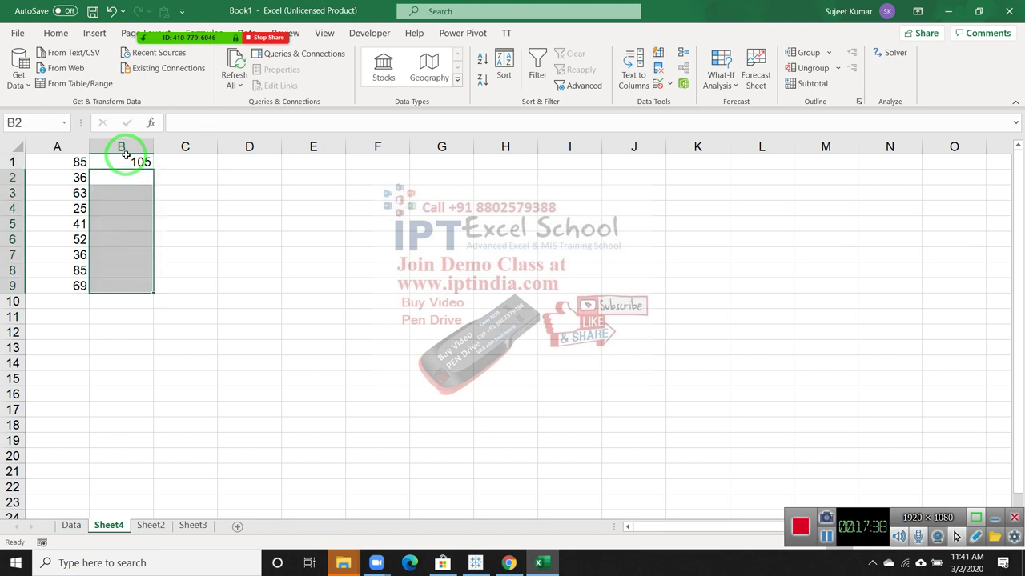
Copy B1's =A1+20 formula and paste it into B2
{"action": "left_click", "coordinate": [124, 156]}
{"action": "left_click_drag", "start_coordinate": [104, 162], "coordinate": [151, 168]}
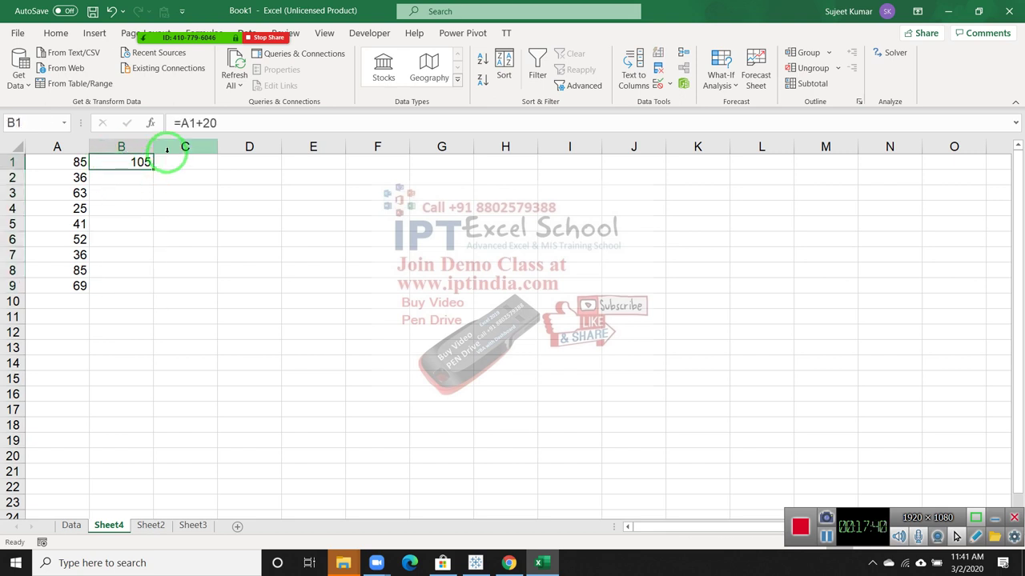
{"action": "key", "text": "ctrl+c"}
{"action": "key", "text": "Down"}
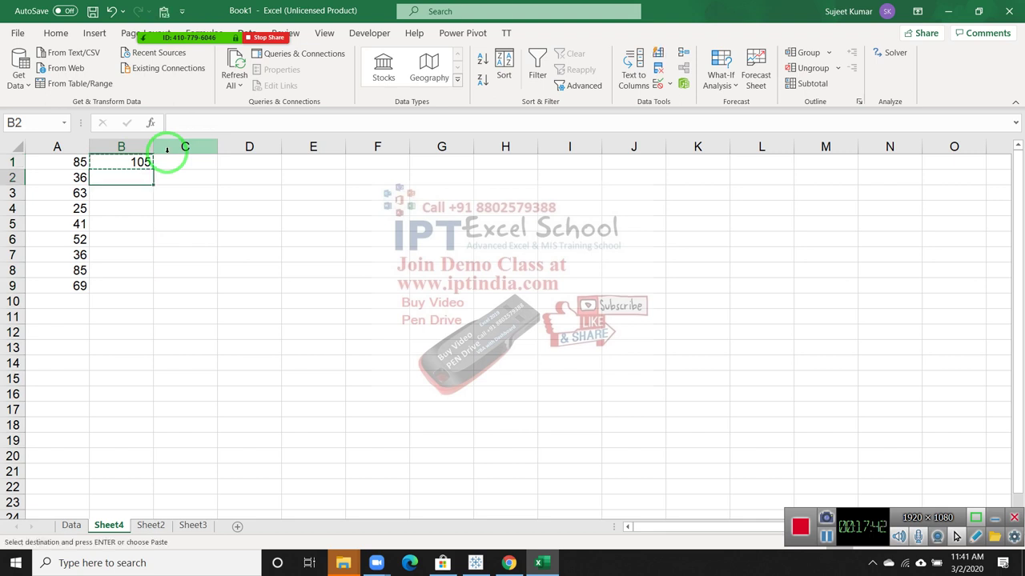
{"action": "key", "text": "ctrl+v"}
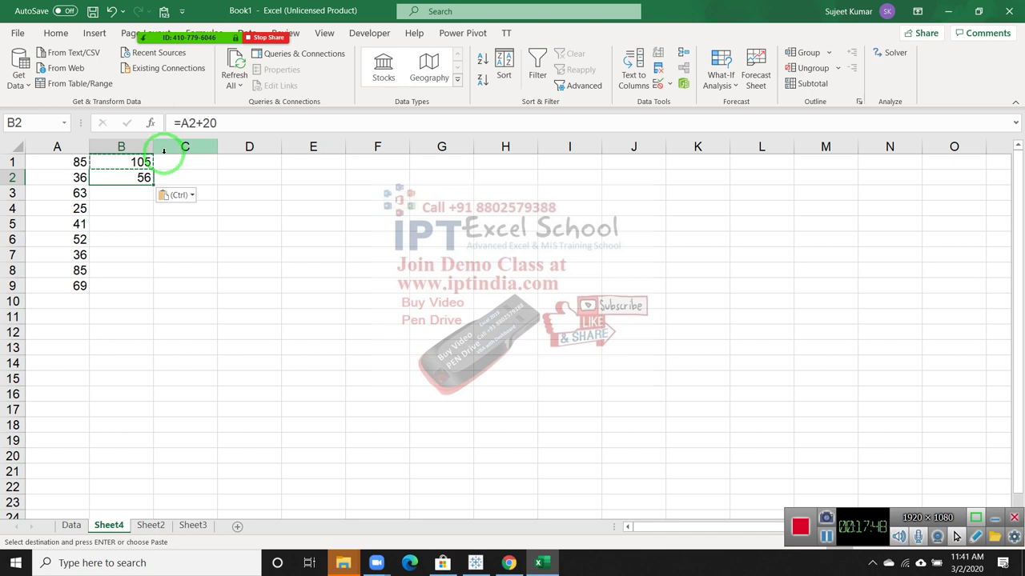
Paste the formula into B4 as well and inspect its shifted reference
{"action": "key", "text": "Up"}
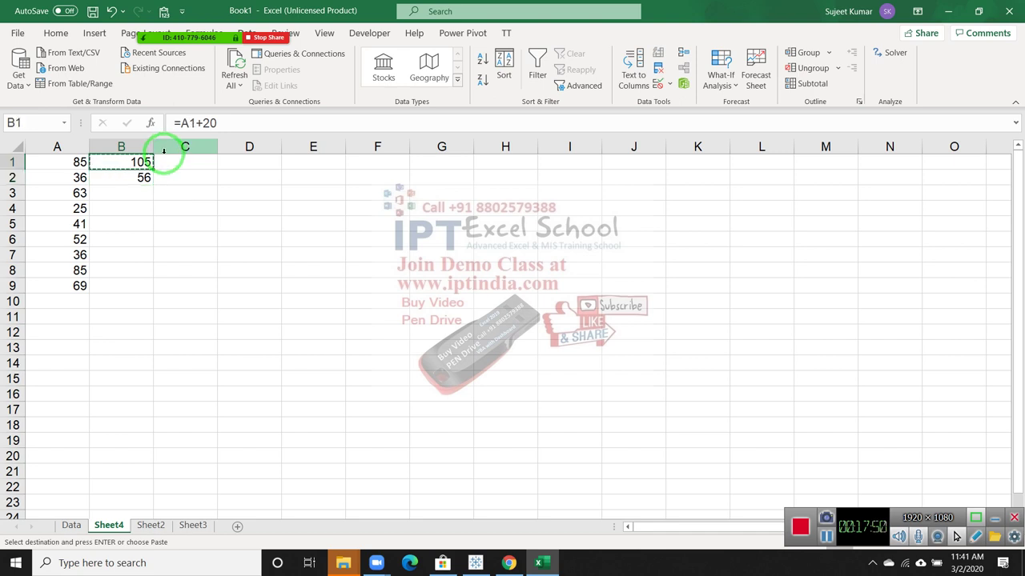
{"action": "key", "text": "Down"}
{"action": "key", "text": "Down"}
{"action": "key", "text": "Down"}
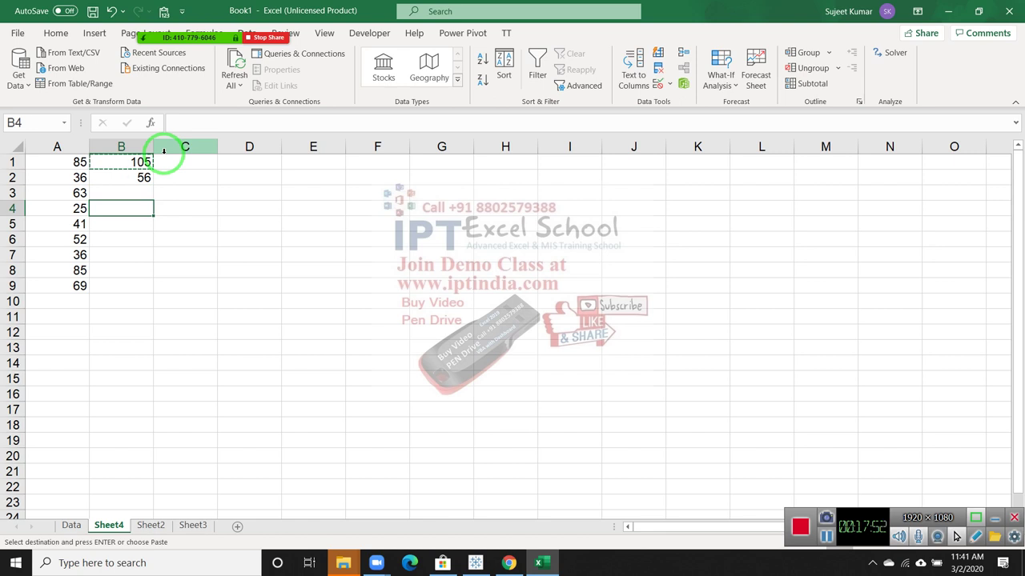
{"action": "key", "text": "ctrl+v"}
{"action": "key", "text": "ctrl"}
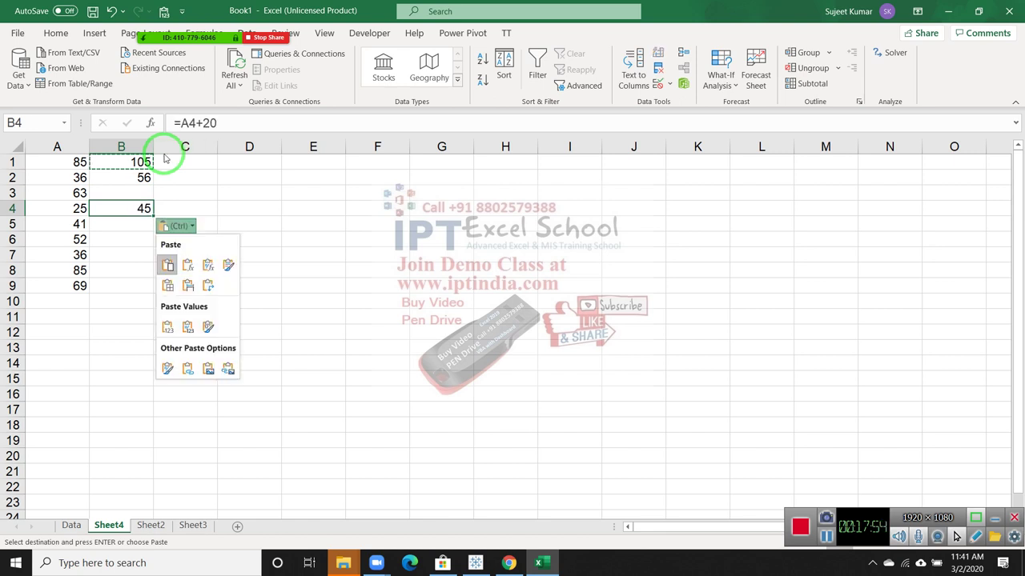
{"action": "key", "text": "Escape"}
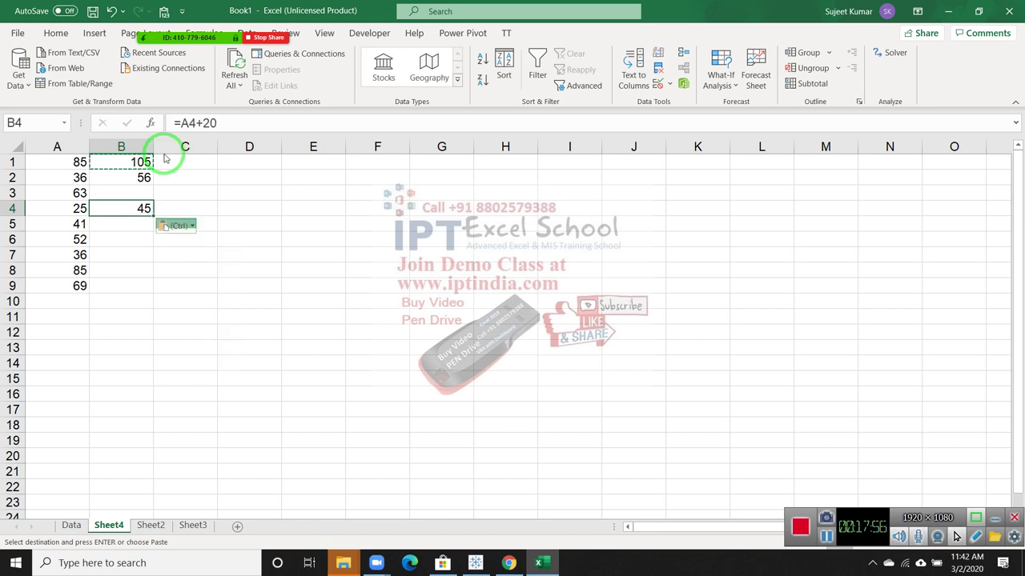
{"action": "key", "text": "Escape"}
{"action": "key", "text": "F2"}
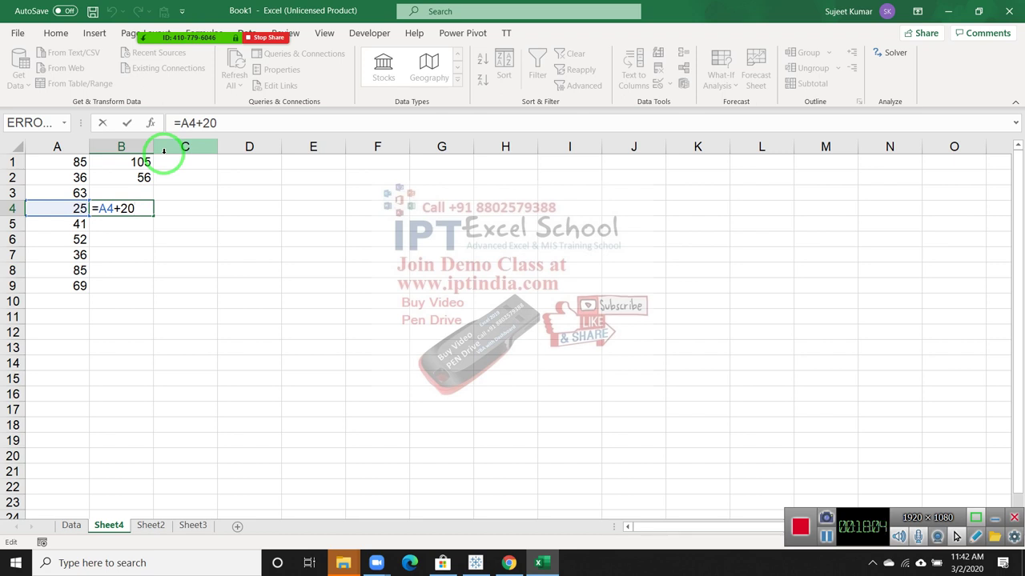
{"action": "key", "text": "ctrl+Return"}
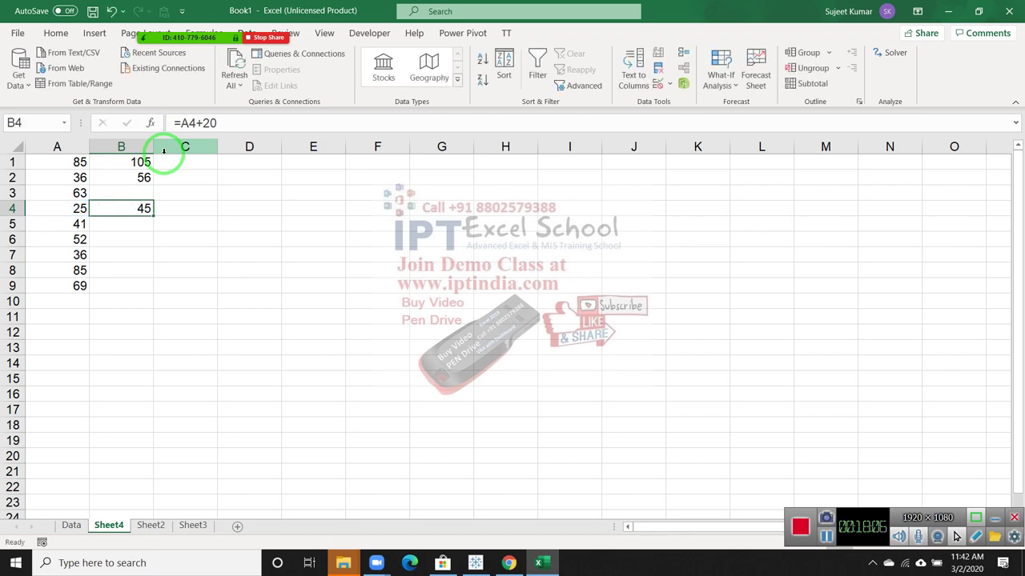
Clear the test formulas from B2:B4 and return to B1
{"action": "key", "text": "Up"}
{"action": "key", "text": "Up"}
{"action": "key", "text": "Up"}
{"action": "key", "text": "Down"}
{"action": "key", "text": "shift+Down"}
{"action": "key", "text": "shift+Down"}
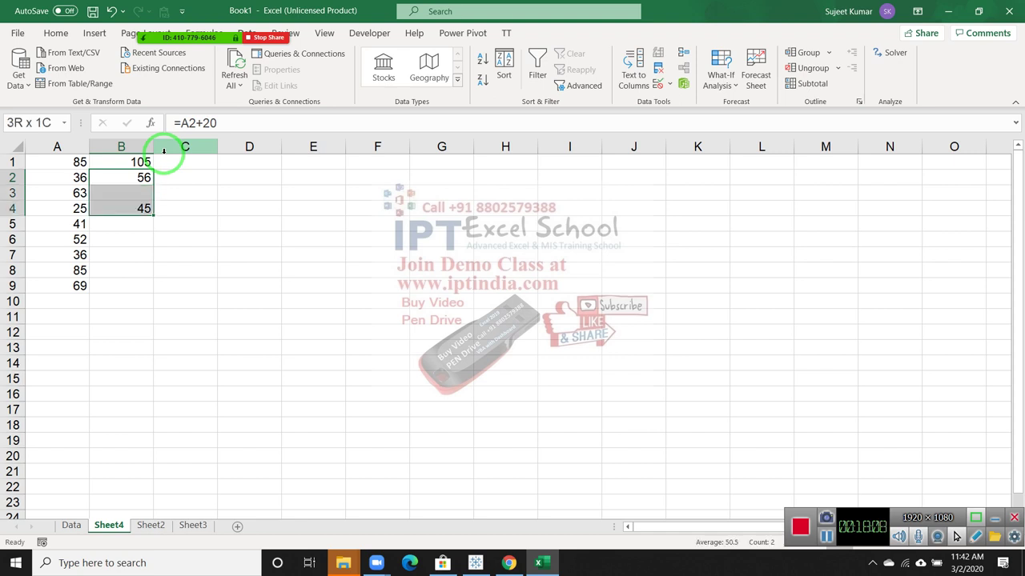
{"action": "key", "text": "Delete"}
{"action": "key", "text": "Up"}
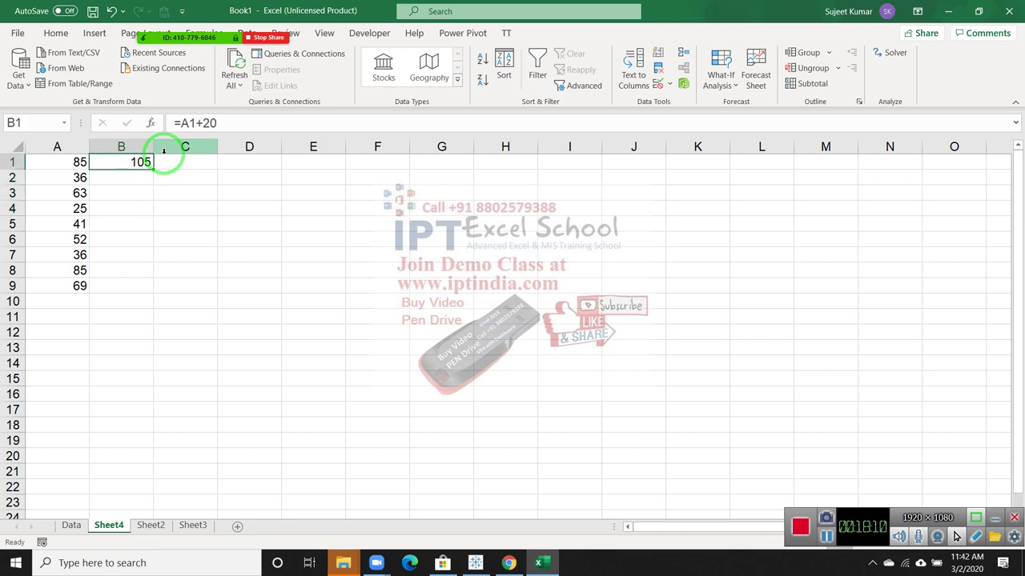
{"action": "key", "text": "Left"}
{"action": "key", "text": "Down"}
{"action": "key", "text": "Down"}
{"action": "key", "text": "Down"}
{"action": "key", "text": "Down"}
{"action": "key", "text": "Down"}
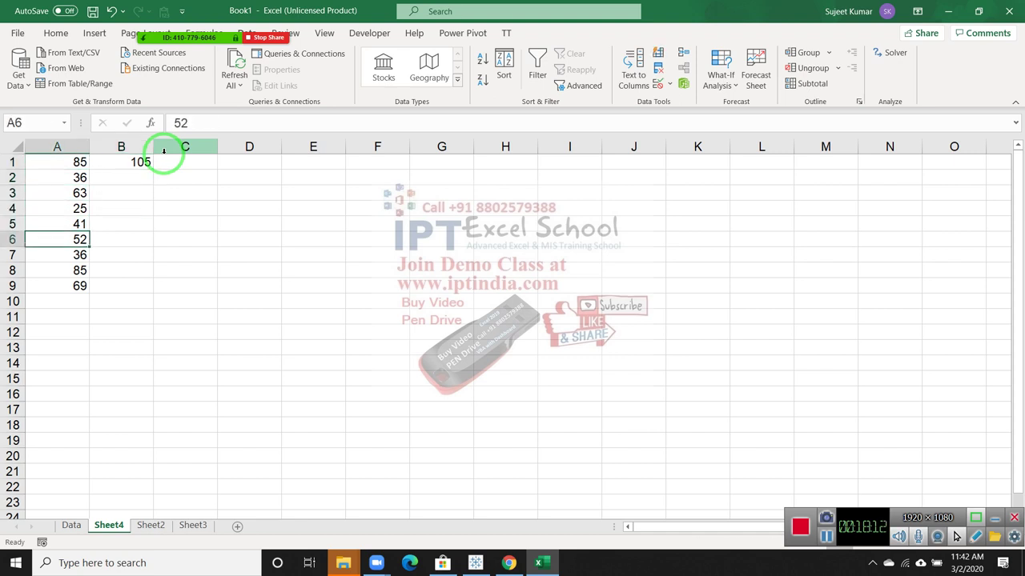
{"action": "key", "text": "Down"}
{"action": "key", "text": "Down"}
{"action": "key", "text": "Down"}
{"action": "key", "text": "Down"}
{"action": "key", "text": "Down"}
{"action": "key", "text": "Down"}
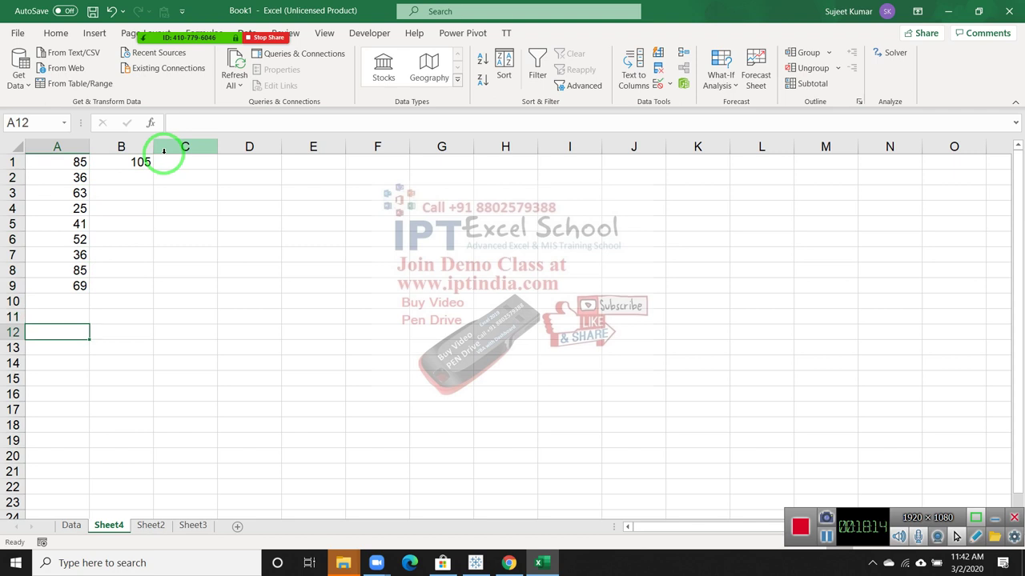
{"action": "key", "text": "Up"}
{"action": "key", "text": "Up"}
{"action": "key", "text": "Up"}
{"action": "key", "text": "Up"}
{"action": "key", "text": "Up"}
{"action": "key", "text": "ctrl+Up"}
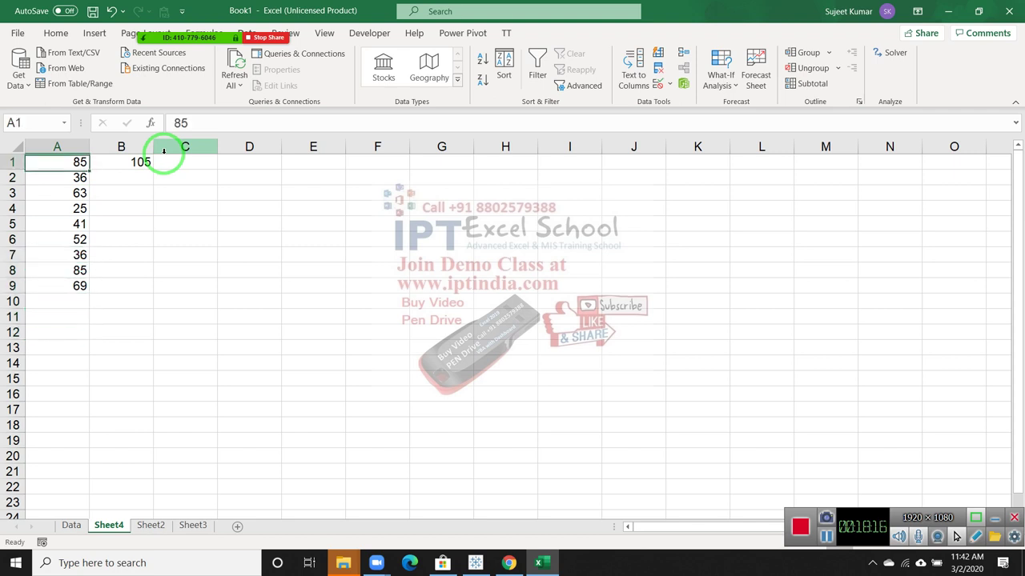
{"action": "key", "text": "Right"}
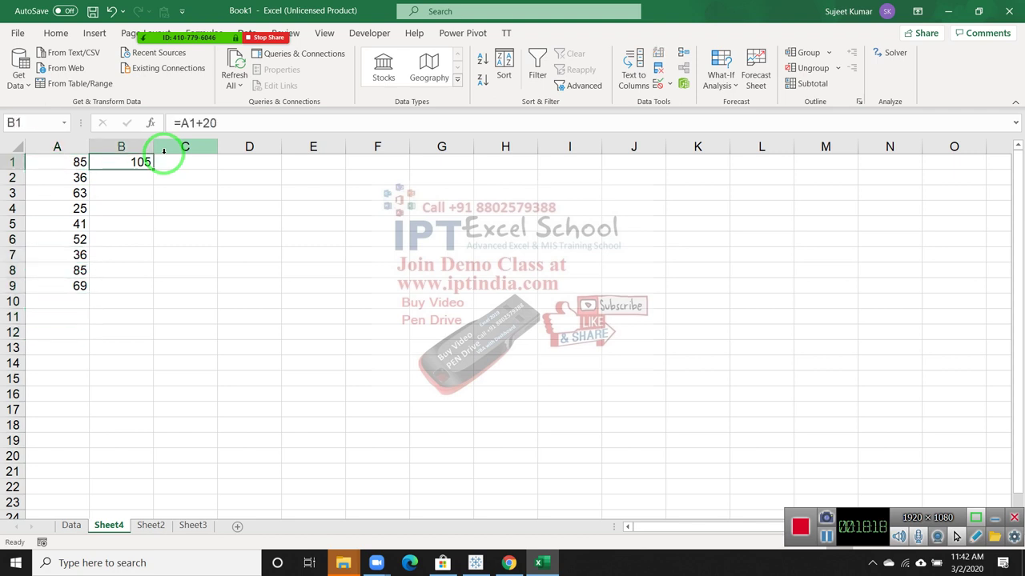
Clear B1 and enter 20 in D1
{"action": "key", "text": "Down"}
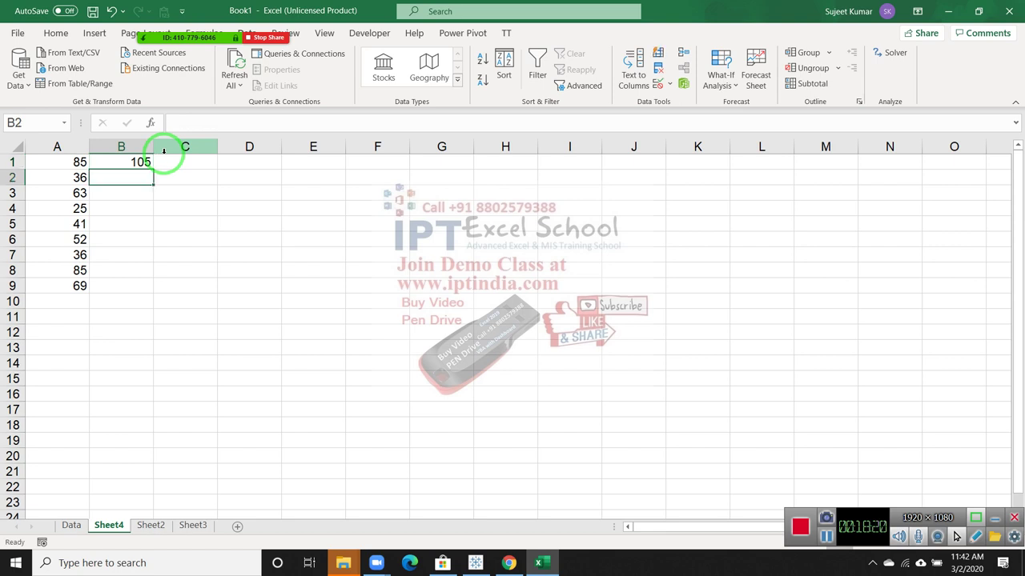
{"action": "key", "text": "Up"}
{"action": "key", "text": "Delete"}
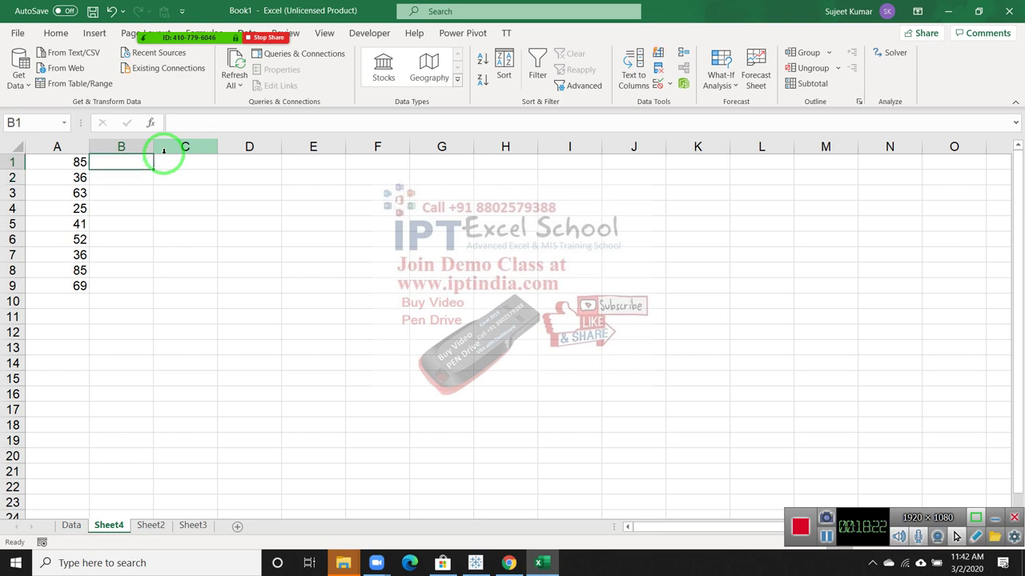
{"action": "key", "text": "Right"}
{"action": "key", "text": "Right"}
{"action": "key", "text": "Right"}
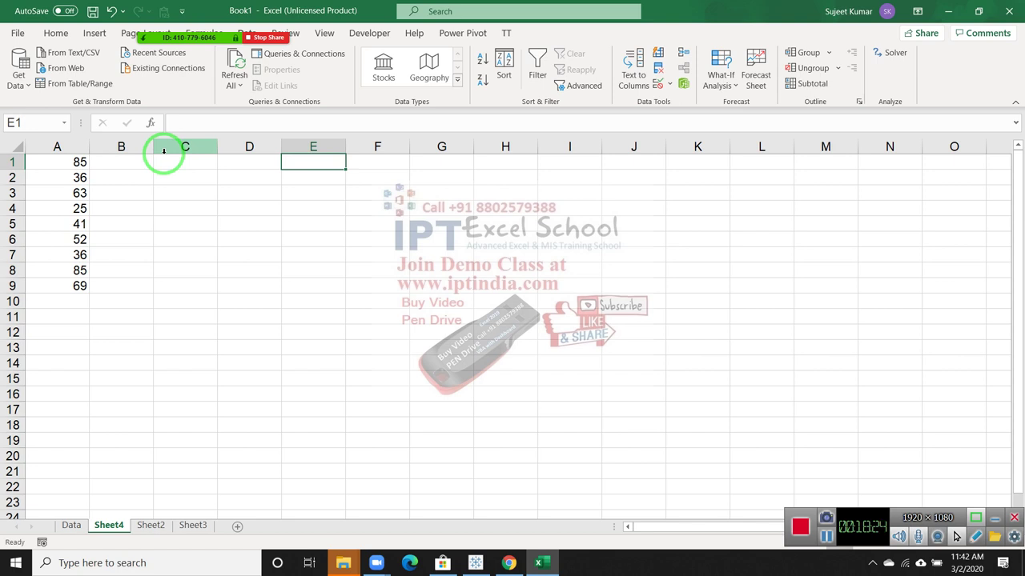
{"action": "type", "text": "3"}
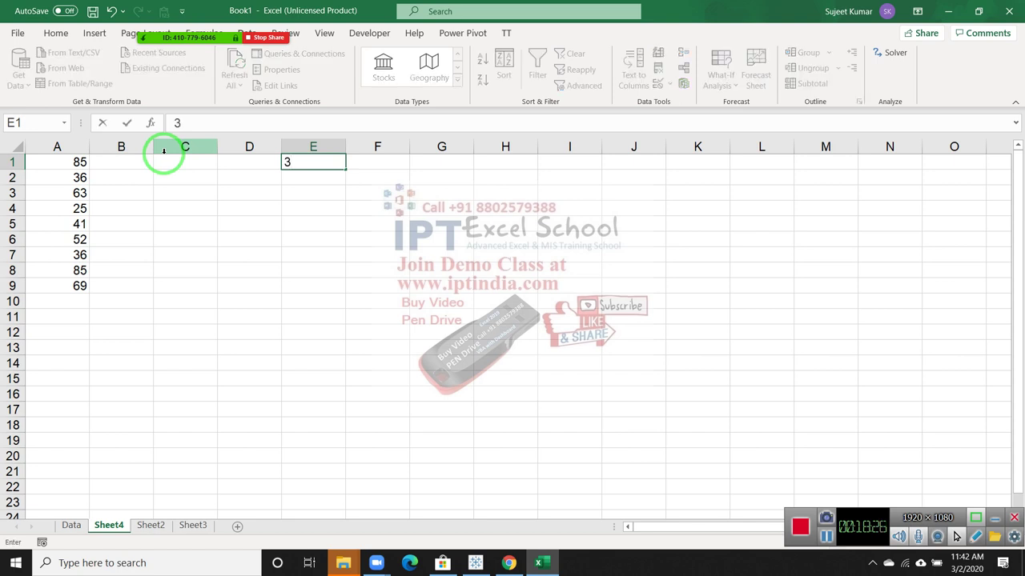
{"action": "key", "text": "Escape"}
{"action": "key", "text": "Left"}
{"action": "type", "text": "20"}
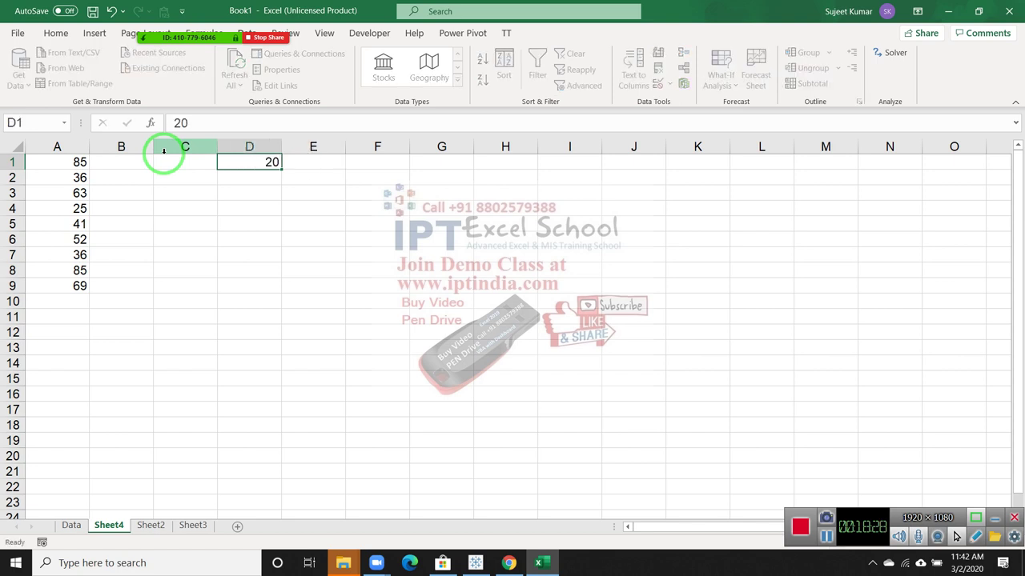
{"action": "key", "text": "Return"}
Enter the formula =A1+D1 in B1
{"action": "left_click_drag", "start_coordinate": [125, 176], "coordinate": [329, 242]}
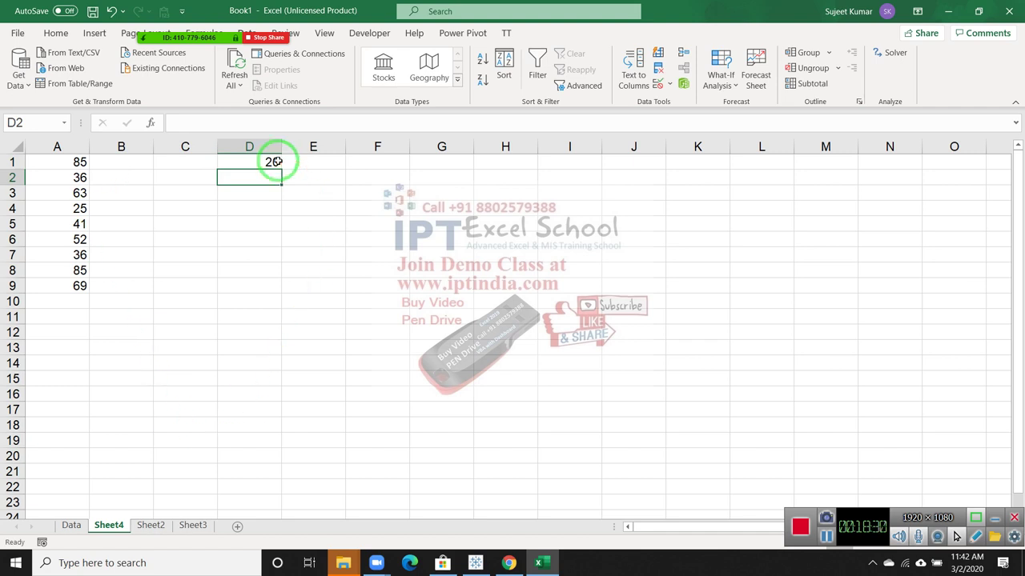
{"action": "left_click_drag", "start_coordinate": [273, 160], "coordinate": [121, 158]}
{"action": "left_click", "coordinate": [126, 157]}
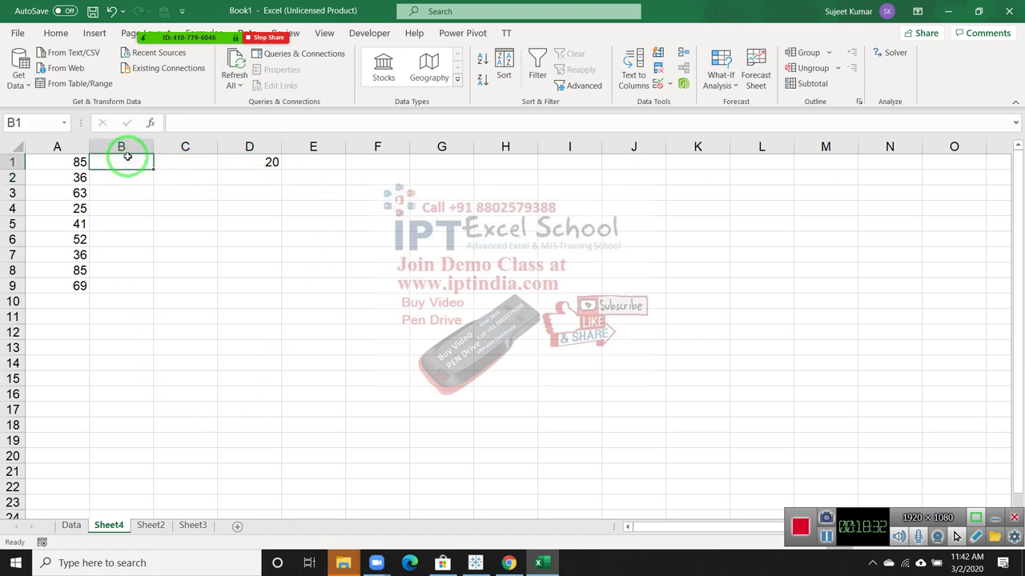
{"action": "type", "text": "="}
{"action": "left_click", "coordinate": [65, 159]}
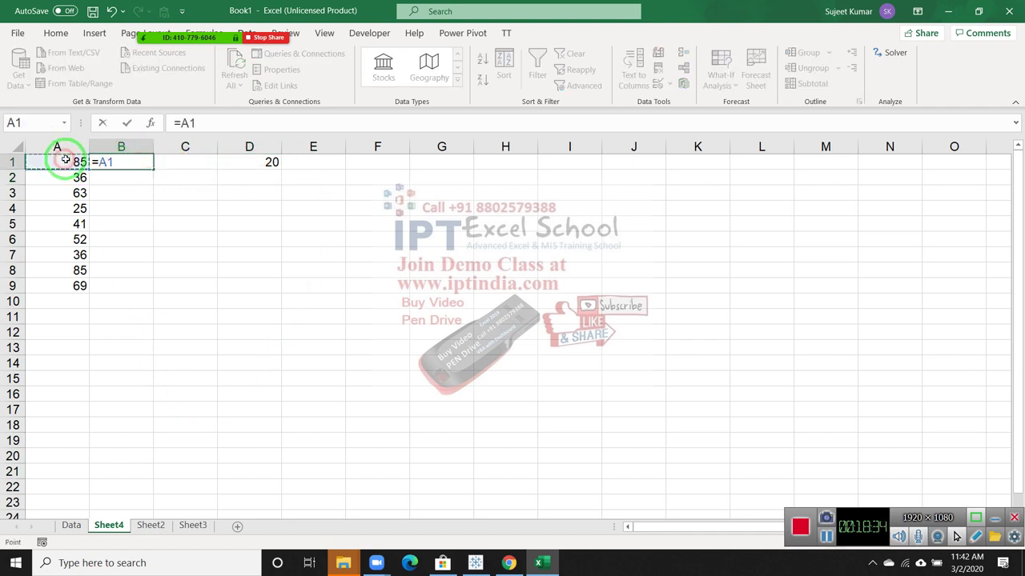
{"action": "type", "text": "+"}
{"action": "left_click", "coordinate": [248, 159]}
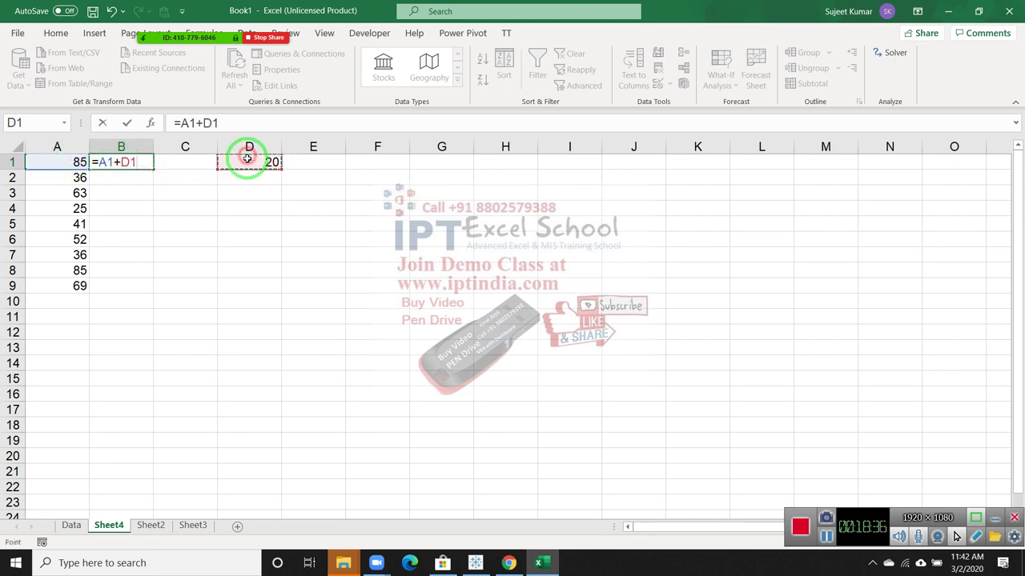
{"action": "key", "text": "Return"}
Fill B1 down to B2 and inspect the result, =A2+D2 showing 36
{"action": "left_click", "coordinate": [134, 160]}
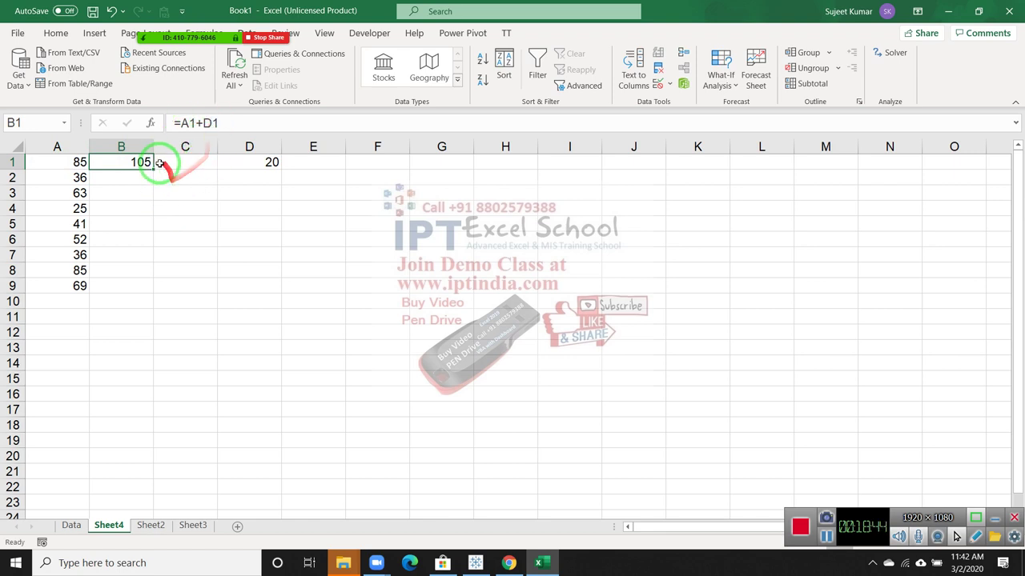
{"action": "left_click_drag", "start_coordinate": [152, 170], "coordinate": [152, 178]}
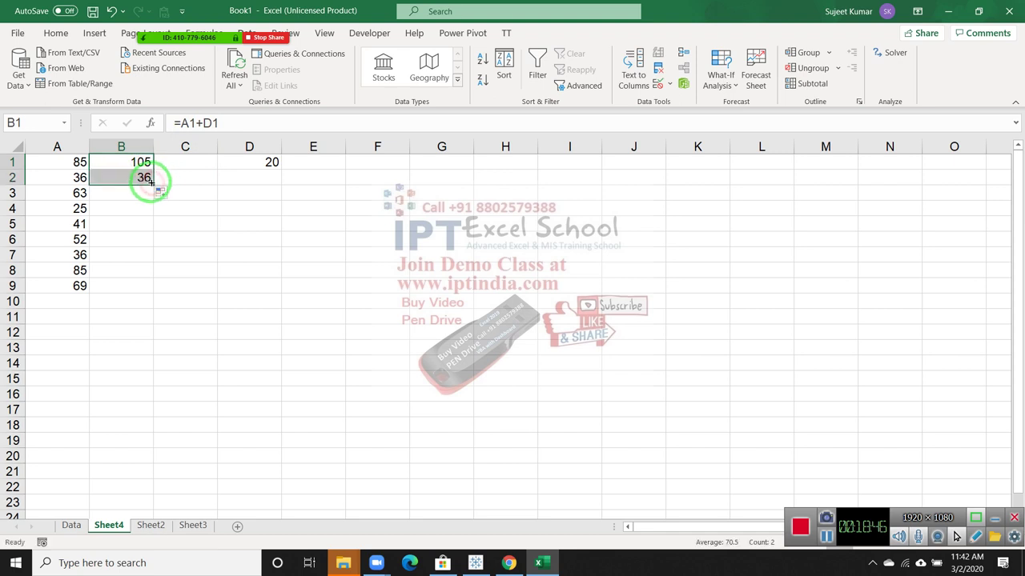
{"action": "double_click", "coordinate": [152, 179]}
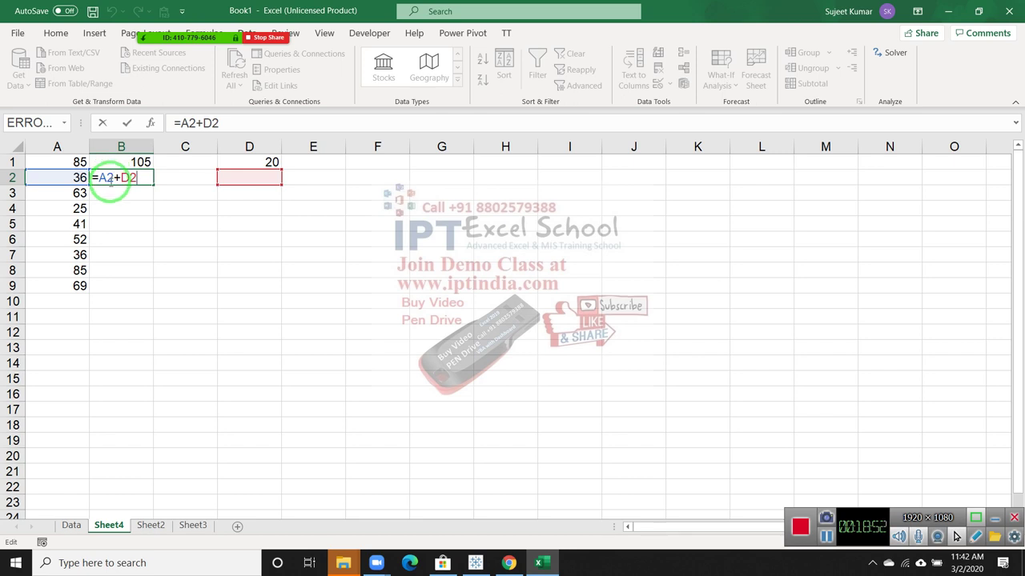
{"action": "key", "text": "Escape"}
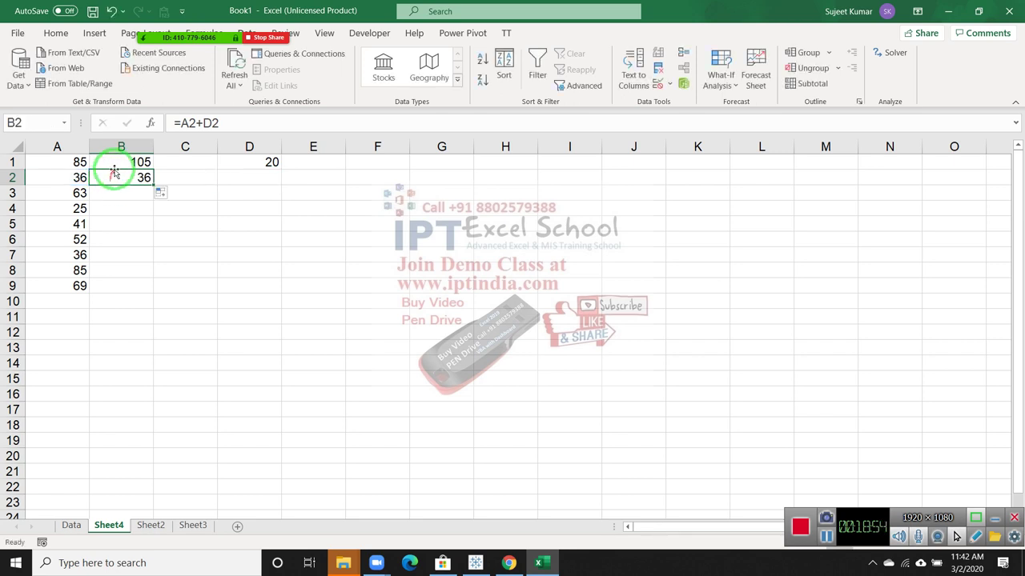
{"action": "left_click", "coordinate": [120, 161]}
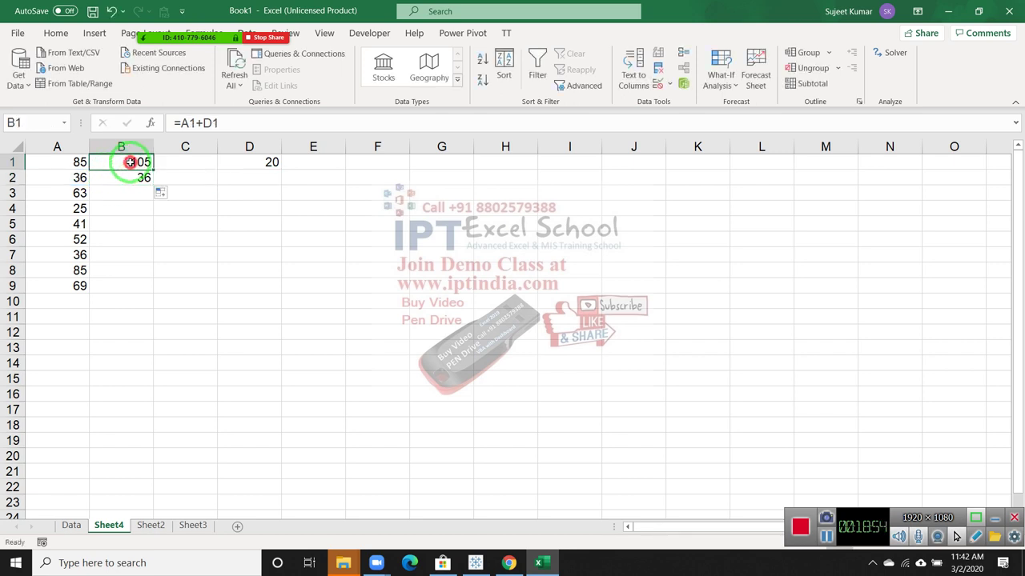
Change B1 to =A1+D$1 and paste it into B2:B9
{"action": "left_click", "coordinate": [218, 122]}
{"action": "type", "text": "$"}
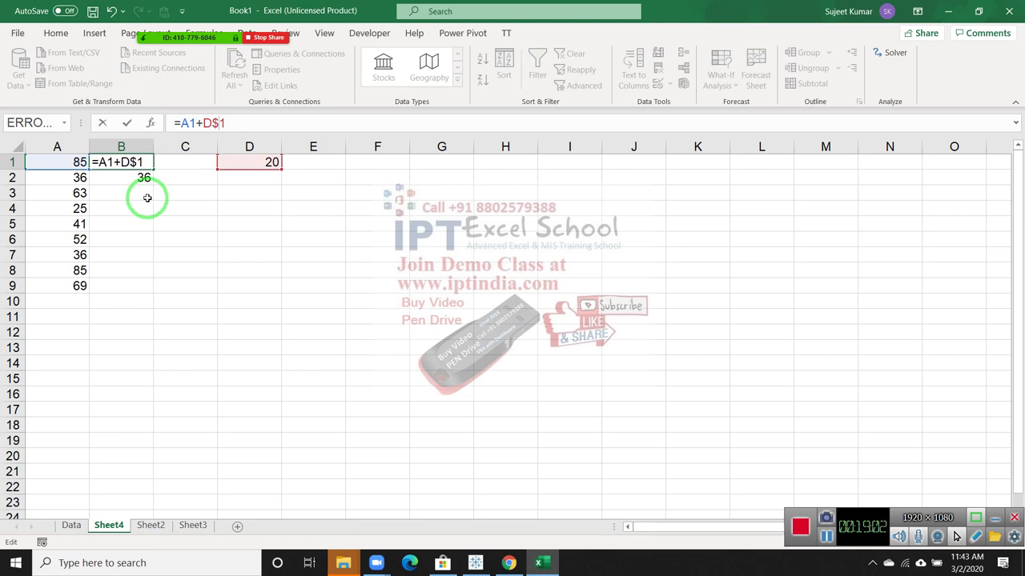
{"action": "key", "text": "ctrl+Return"}
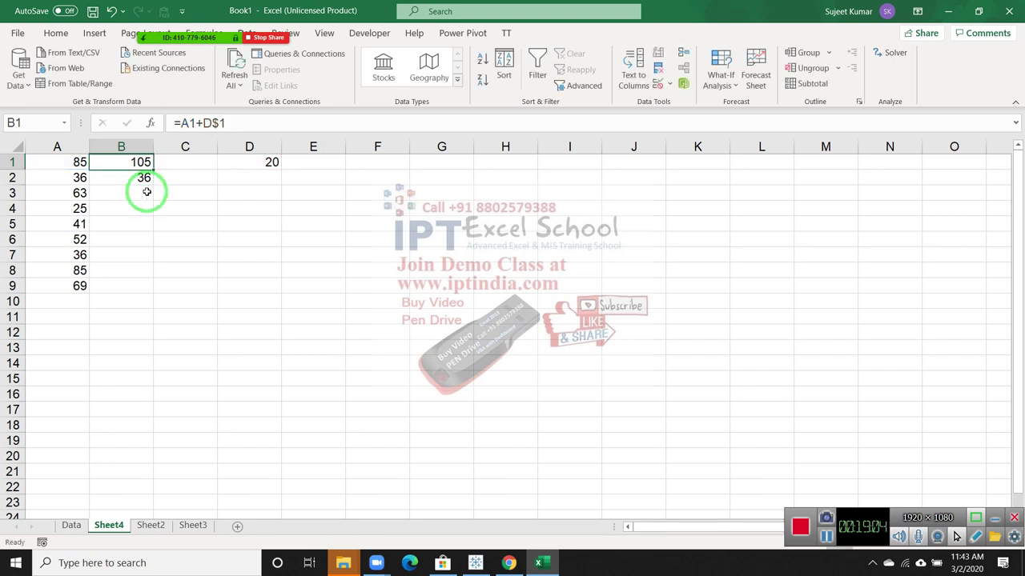
{"action": "key", "text": "ctrl+c"}
{"action": "key", "text": "Down"}
{"action": "key", "text": "shift+Down"}
{"action": "key", "text": "shift+Down"}
{"action": "key", "text": "shift+Down"}
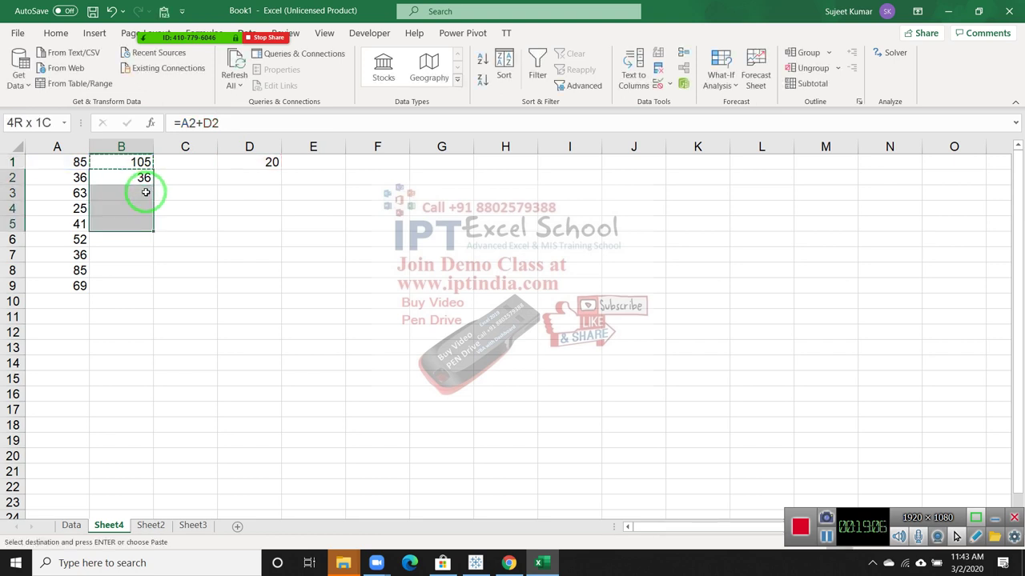
{"action": "key", "text": "shift+Down"}
{"action": "key", "text": "shift+Down"}
{"action": "key", "text": "shift+Down"}
{"action": "key", "text": "shift+Down"}
{"action": "key", "text": "shift+Up"}
{"action": "key", "text": "ctrl+v"}
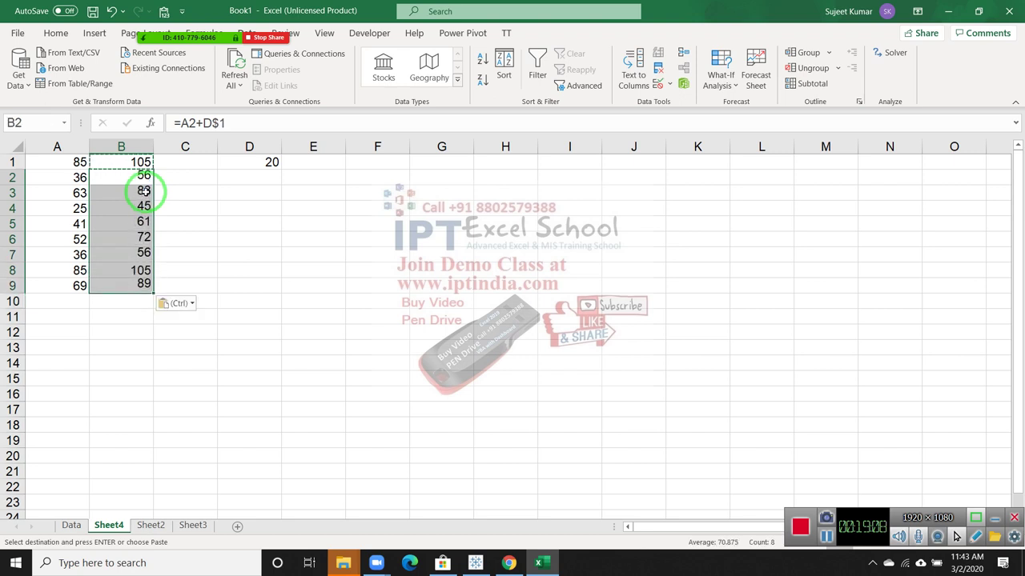
{"action": "key", "text": "Escape"}
Step through B2:B9 to check the copied =A2+D$1 style results (56, 83, 45…)
{"action": "left_click", "coordinate": [144, 193]}
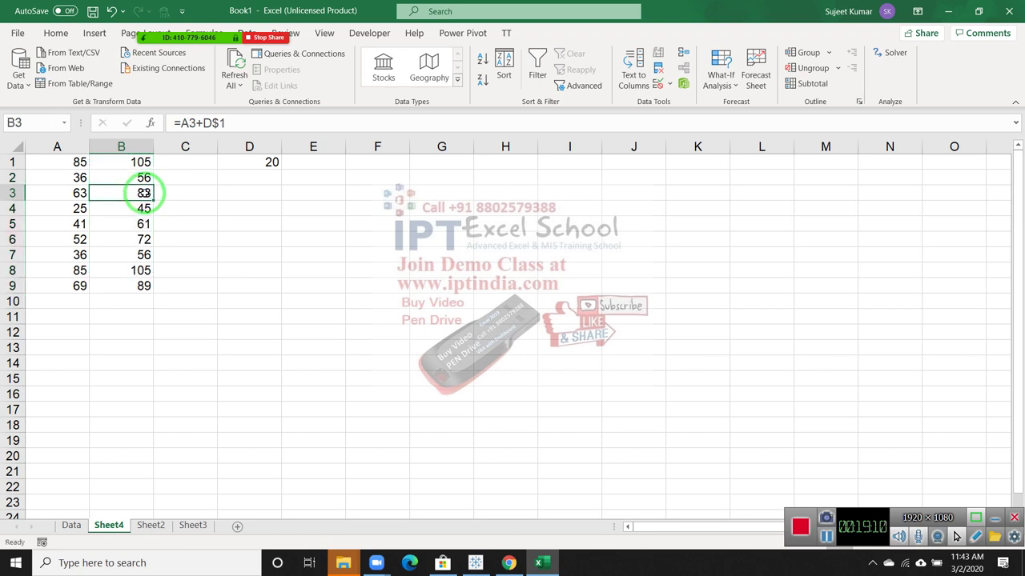
{"action": "key", "text": "Up"}
{"action": "key", "text": "Down"}
{"action": "key", "text": "Down"}
{"action": "key", "text": "Down"}
{"action": "key", "text": "Down"}
{"action": "key", "text": "Down"}
{"action": "key", "text": "Down"}
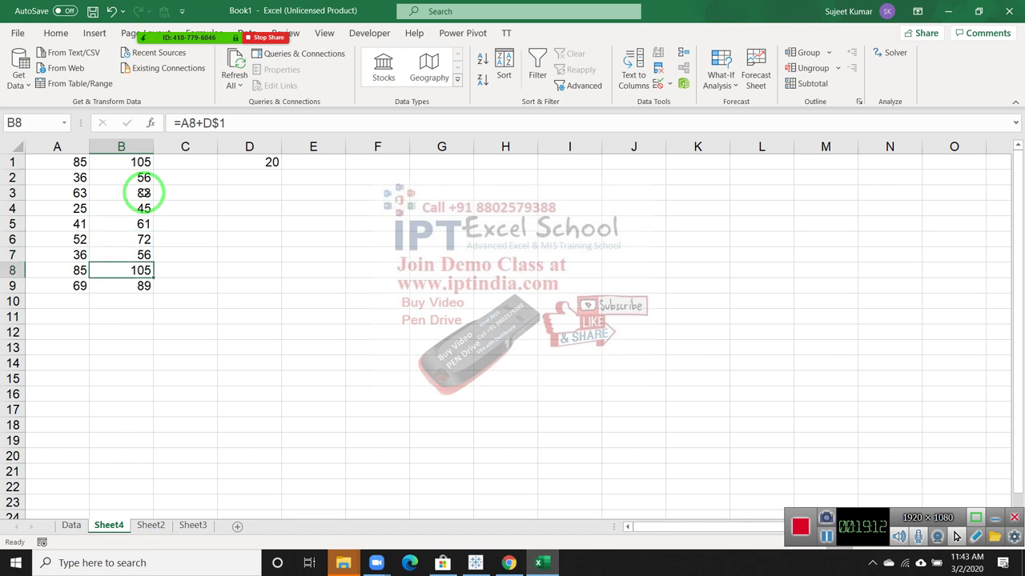
{"action": "key", "text": "Down"}
{"action": "key", "text": "Up"}
{"action": "key", "text": "Up"}
{"action": "key", "text": "Up"}
{"action": "key", "text": "Up"}
{"action": "key", "text": "Up"}
{"action": "key", "text": "Up"}
{"action": "key", "text": "Down"}
{"action": "key", "text": "Down"}
{"action": "key", "text": "Down"}
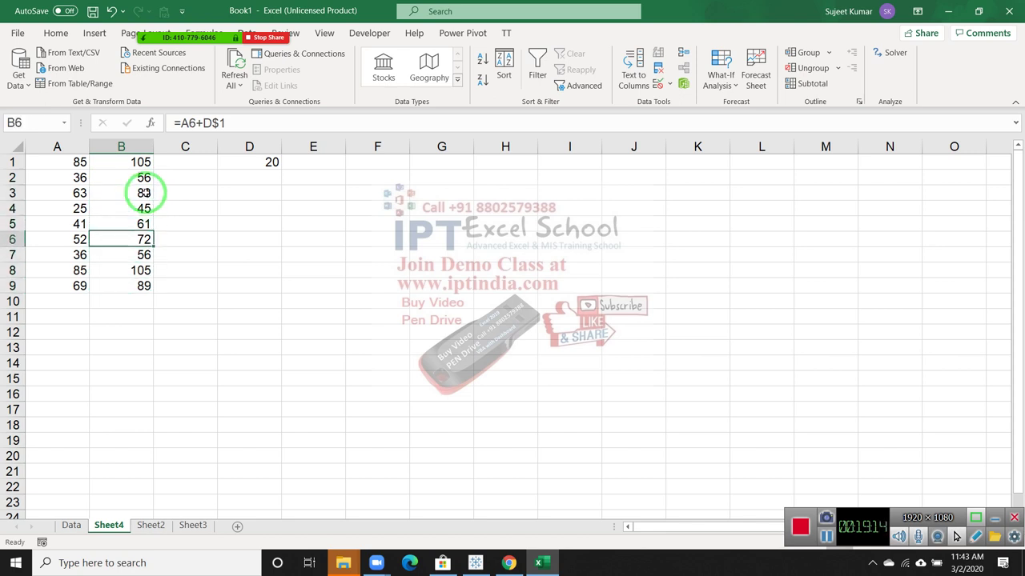
{"action": "key", "text": "Down"}
{"action": "key", "text": "Down"}
{"action": "key", "text": "Down"}
{"action": "key", "text": "Up"}
{"action": "key", "text": "Up"}
{"action": "key", "text": "Up"}
{"action": "key", "text": "Up"}
{"action": "key", "text": "Up"}
{"action": "key", "text": "Up"}
{"action": "key", "text": "Up"}
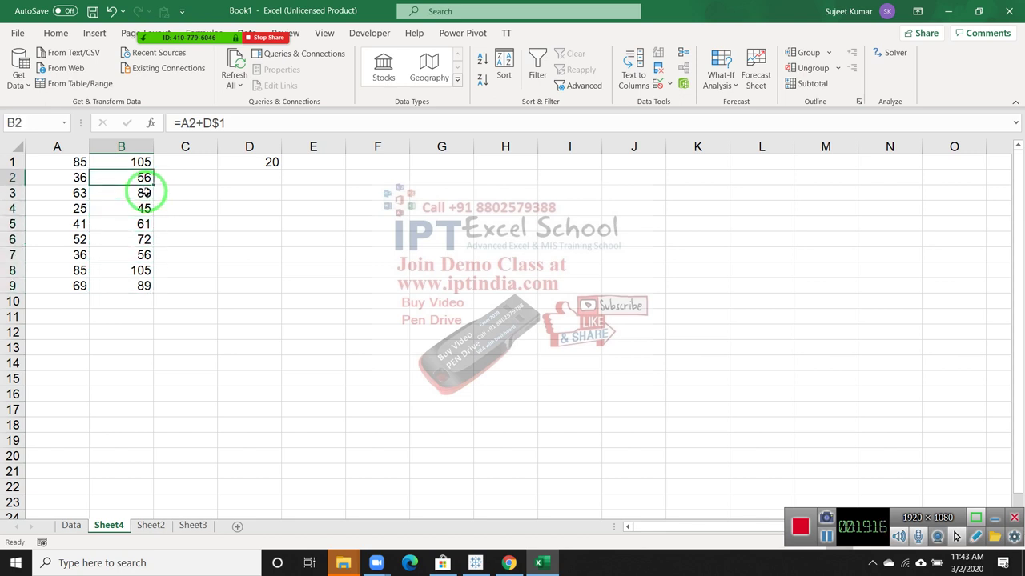
{"action": "key", "text": "Down"}
{"action": "key", "text": "Down"}
{"action": "key", "text": "Down"}
{"action": "key", "text": "Down"}
{"action": "key", "text": "Down"}
{"action": "key", "text": "Down"}
{"action": "key", "text": "Down"}
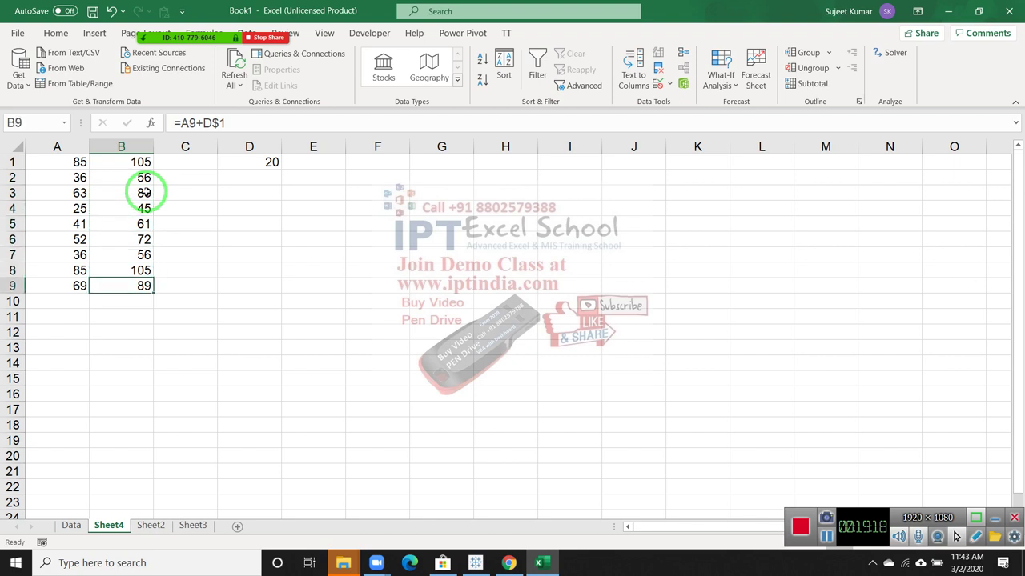
{"action": "key", "text": "Up"}
{"action": "key", "text": "Up"}
{"action": "key", "text": "Up"}
{"action": "key", "text": "Up"}
{"action": "key", "text": "Up"}
{"action": "key", "text": "Up"}
{"action": "key", "text": "Up"}
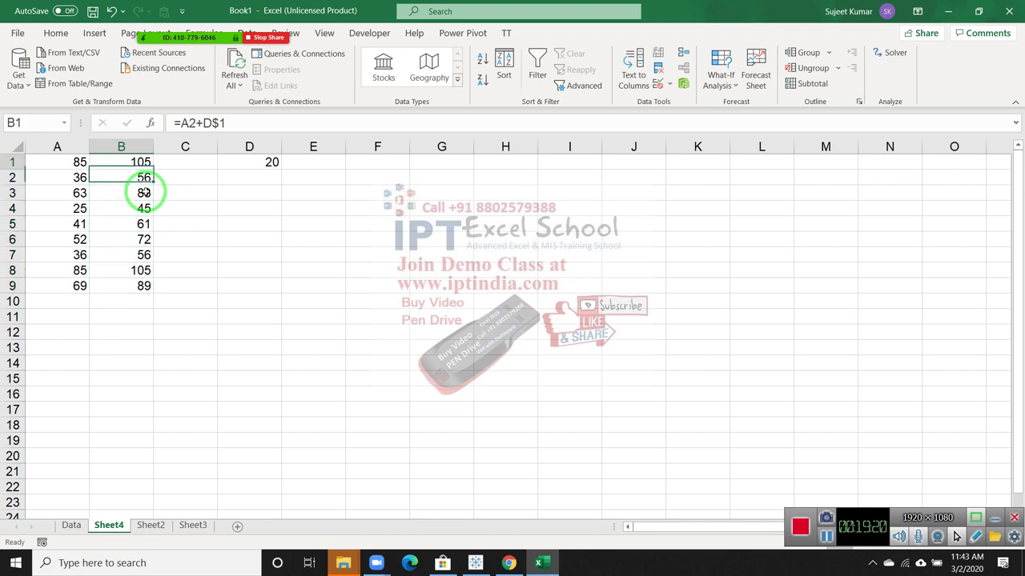
{"action": "key", "text": "Down"}
Copy B2's formula into C2 and inspect it, reading =B2+E$1 (56)
{"action": "key", "text": "ctrl+c"}
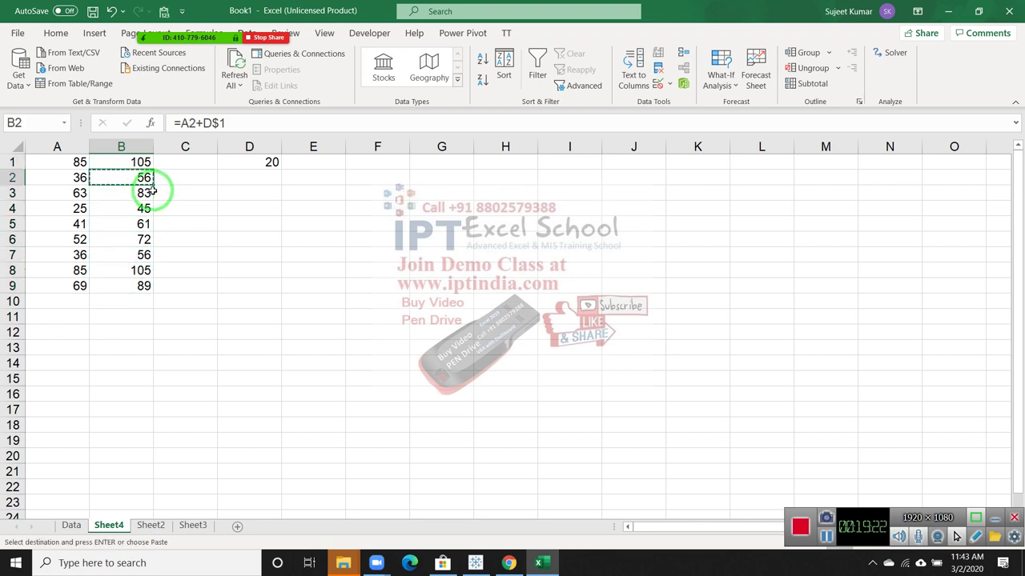
{"action": "key", "text": "Right"}
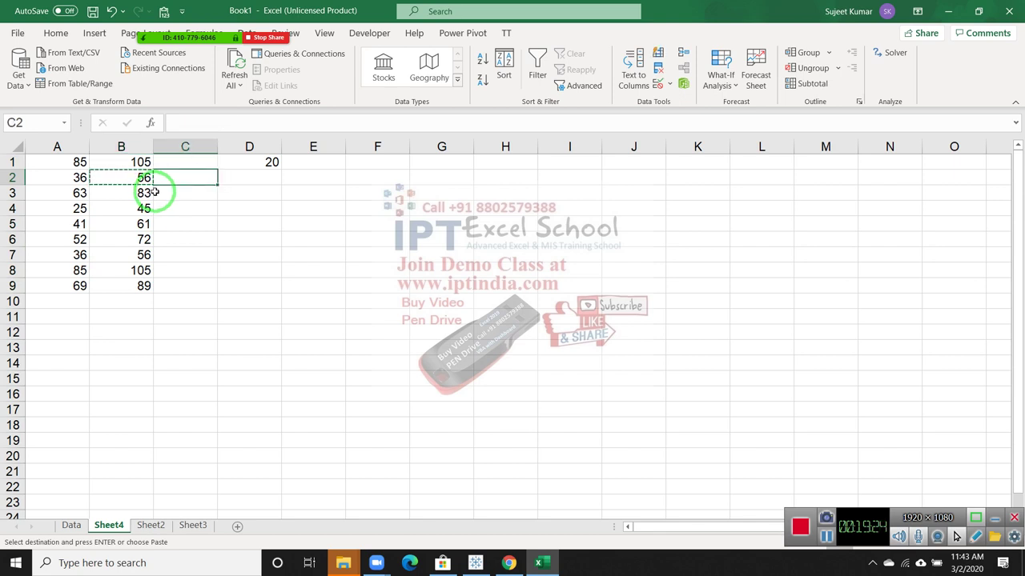
{"action": "key", "text": "Left"}
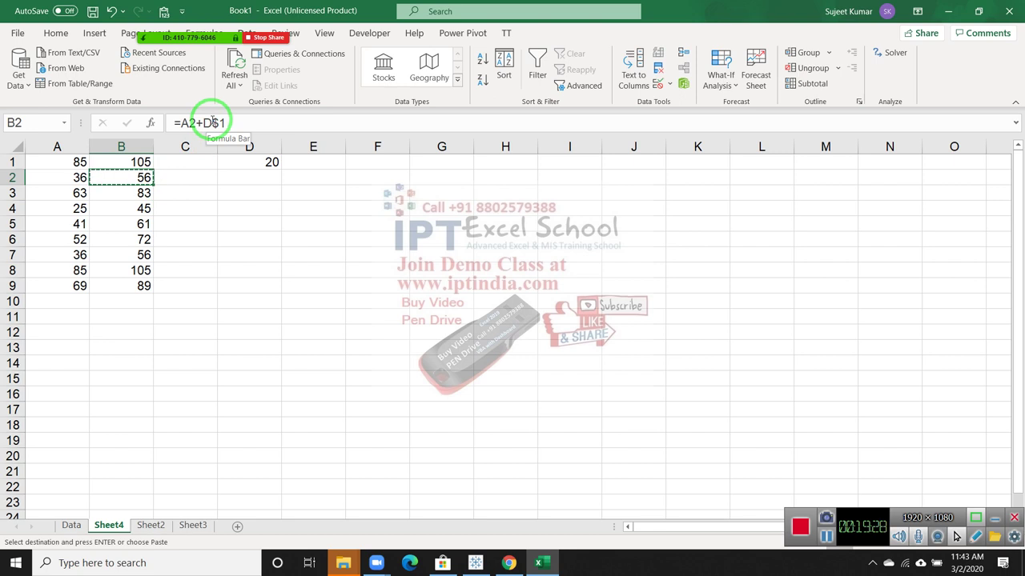
{"action": "key", "text": "Right"}
{"action": "key", "text": "ctrl+v"}
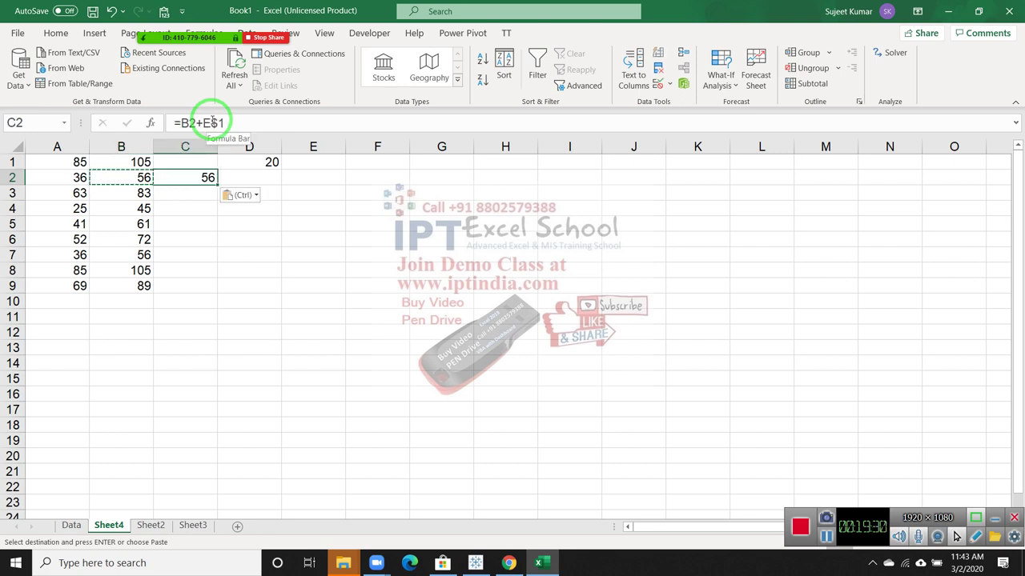
{"action": "key", "text": "F2"}
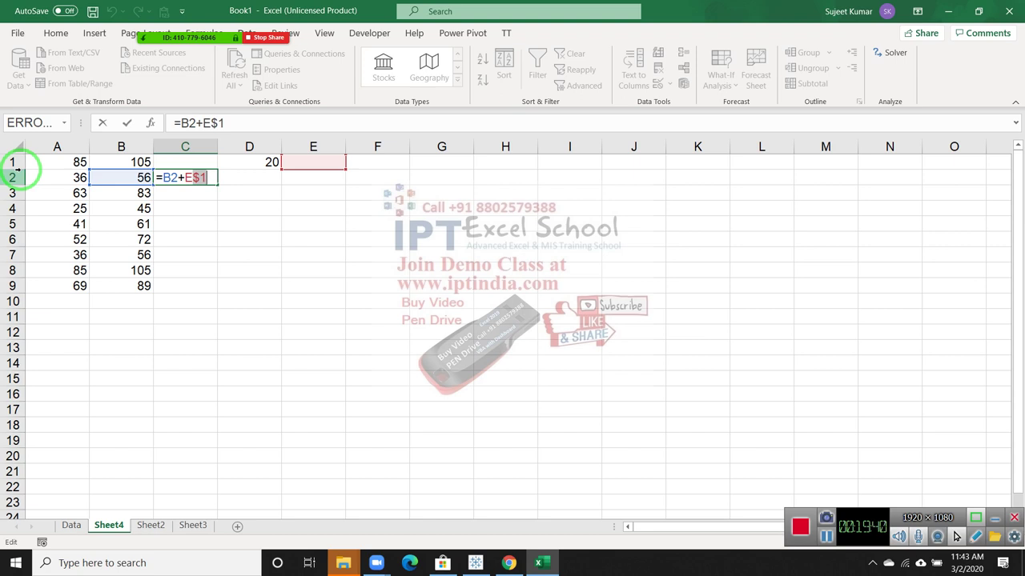
{"action": "key", "text": "ctrl+Return"}
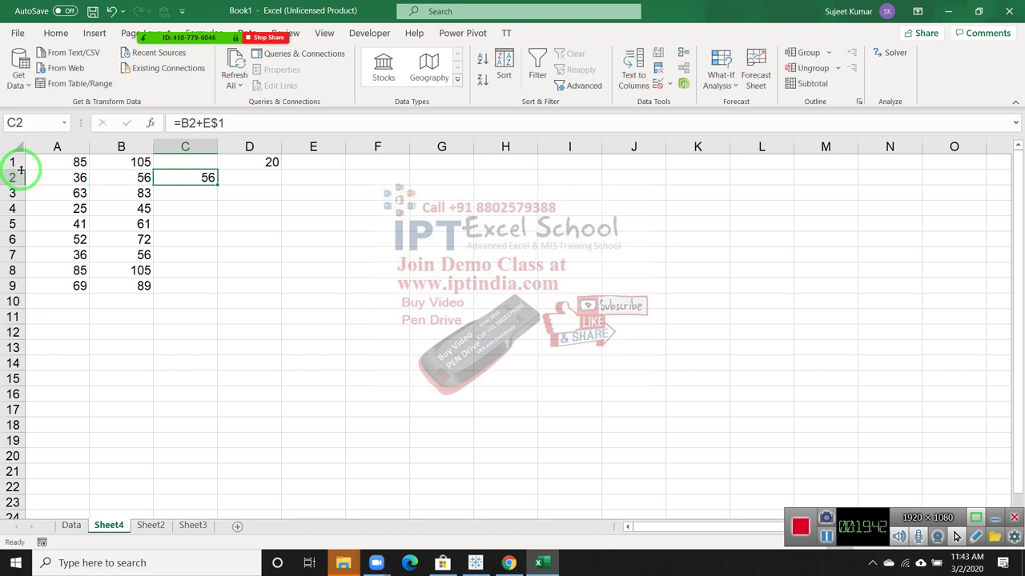
Make B2's formula fully absolute as =A2+$D$1
{"action": "key", "text": "Left"}
{"action": "key", "text": "F2"}
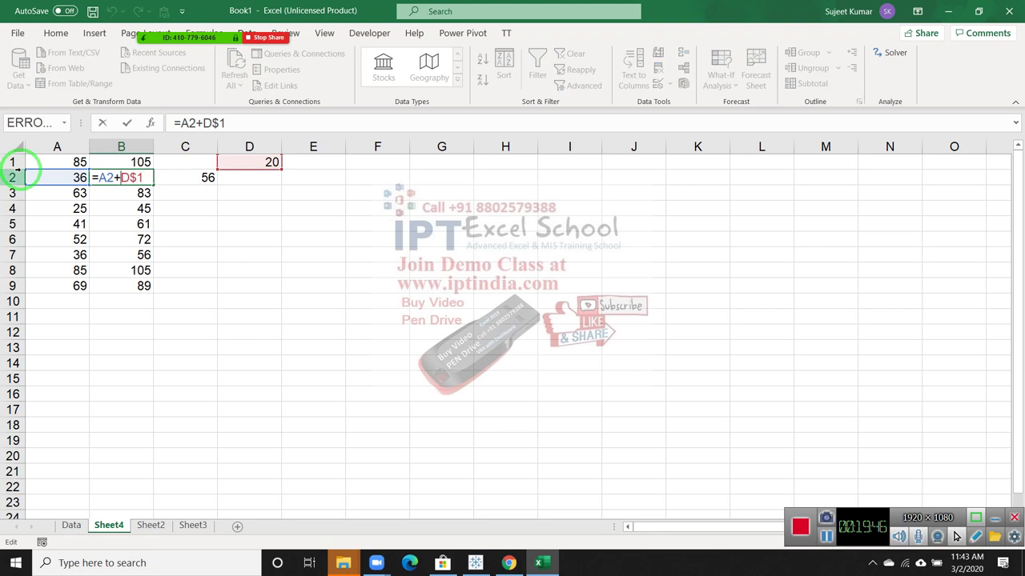
{"action": "type", "text": "$"}
{"action": "key", "text": "Return"}
{"action": "key", "text": "Up"}
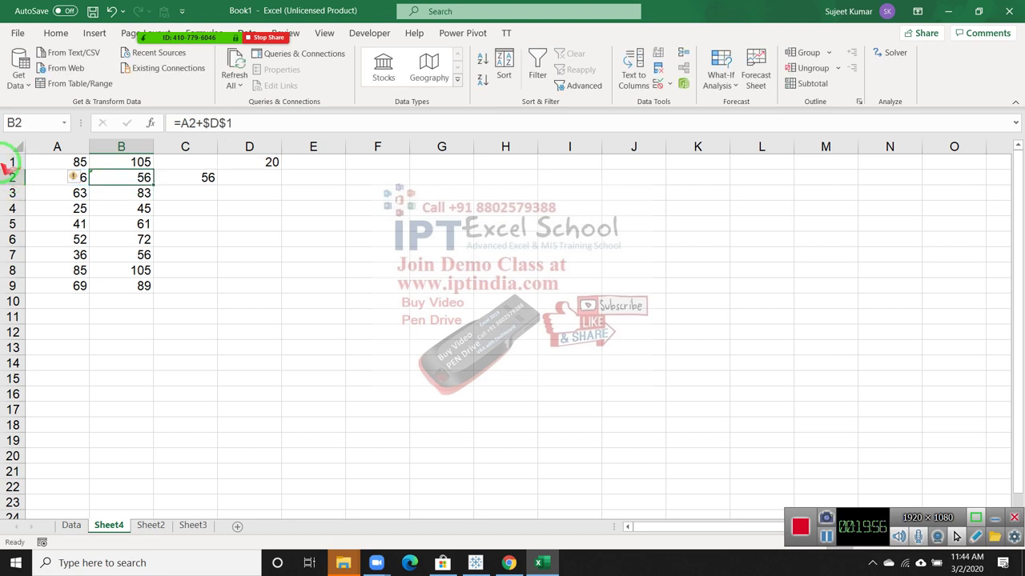
{"action": "left_click", "coordinate": [125, 164]}
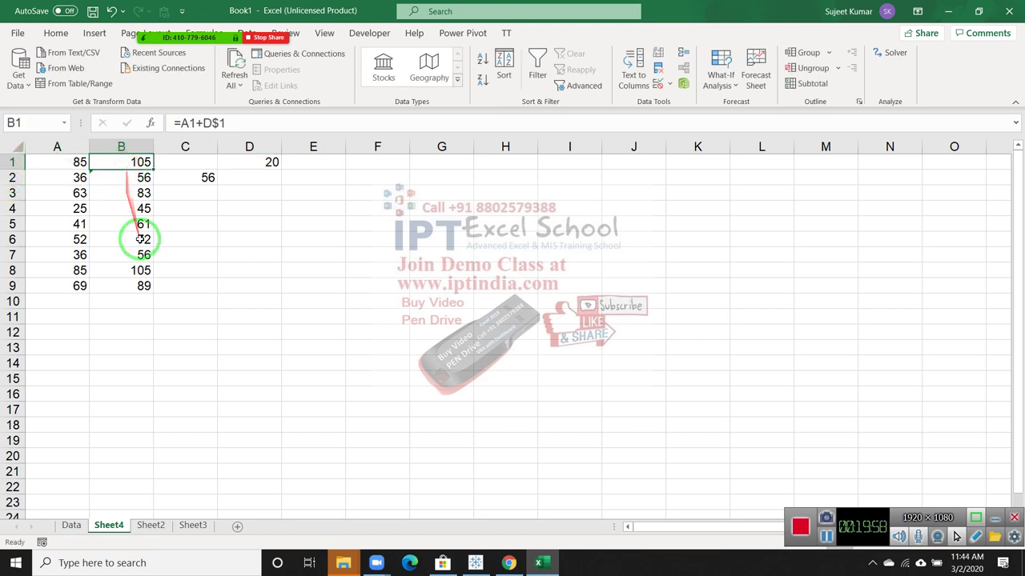
{"action": "left_click", "coordinate": [144, 207]}
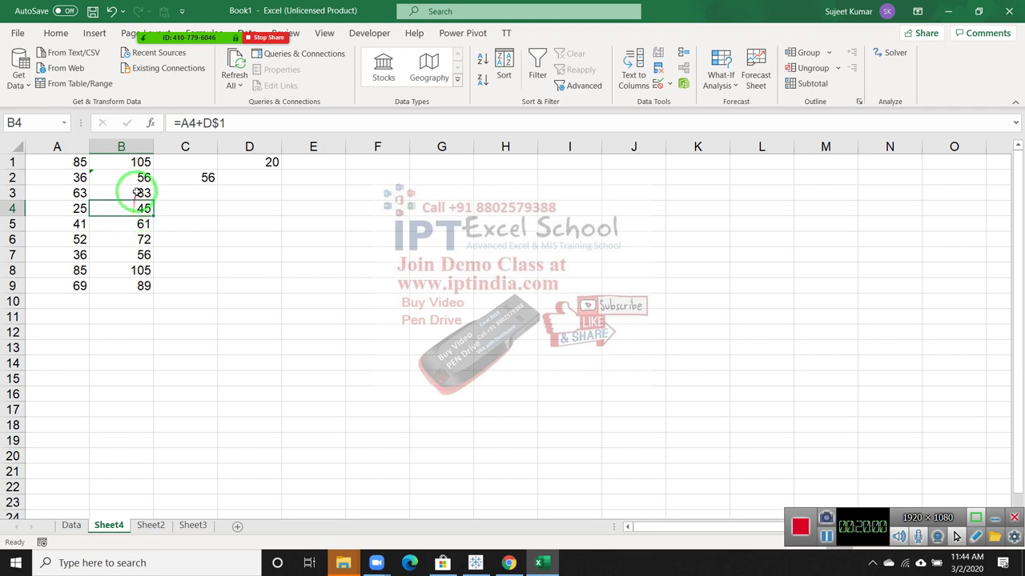
{"action": "key", "text": "Right"}
{"action": "key", "text": "Right"}
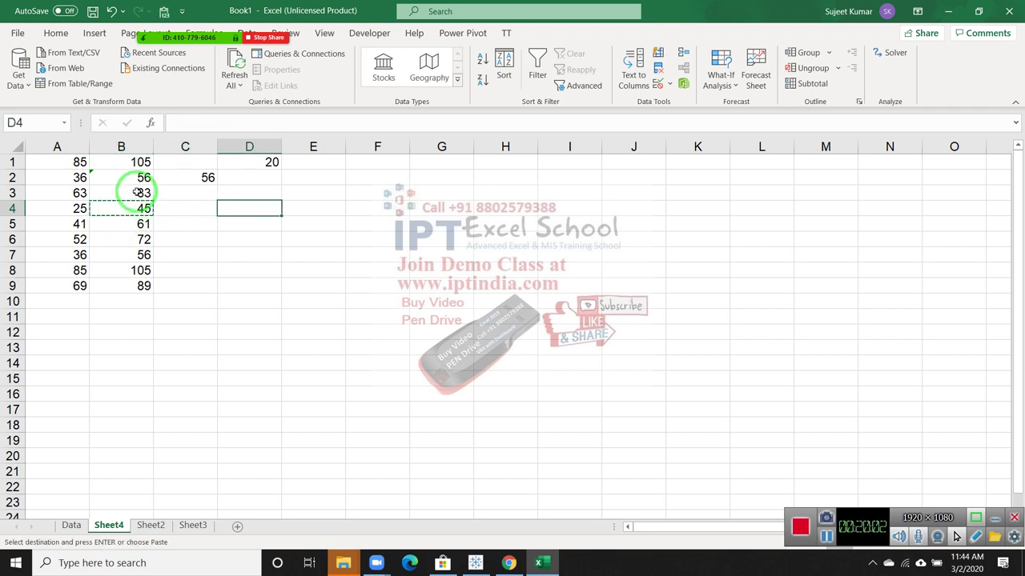
{"action": "key", "text": "Left"}
{"action": "key", "text": "Left"}
{"action": "key", "text": "Left"}
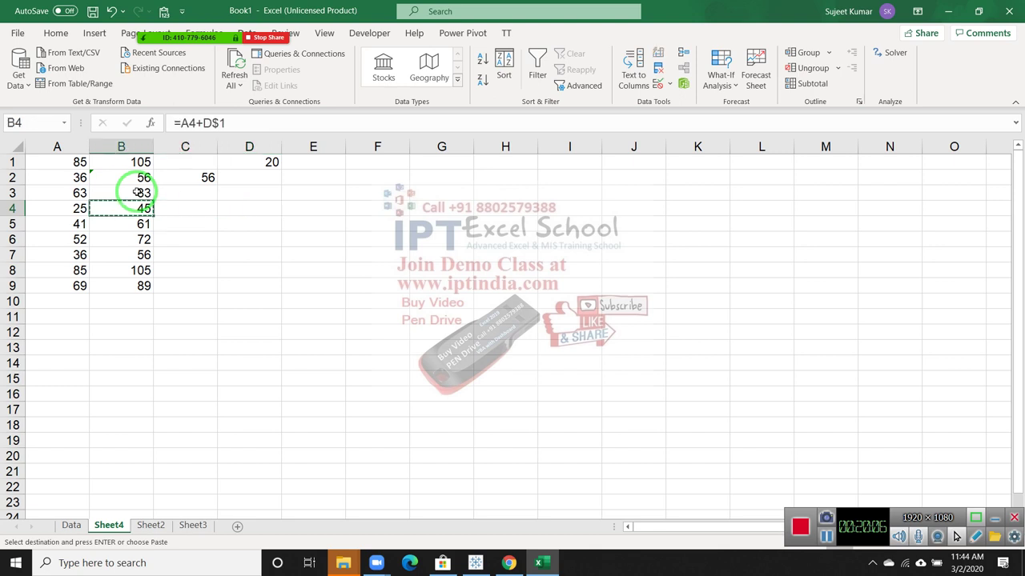
{"action": "key", "text": "Up"}
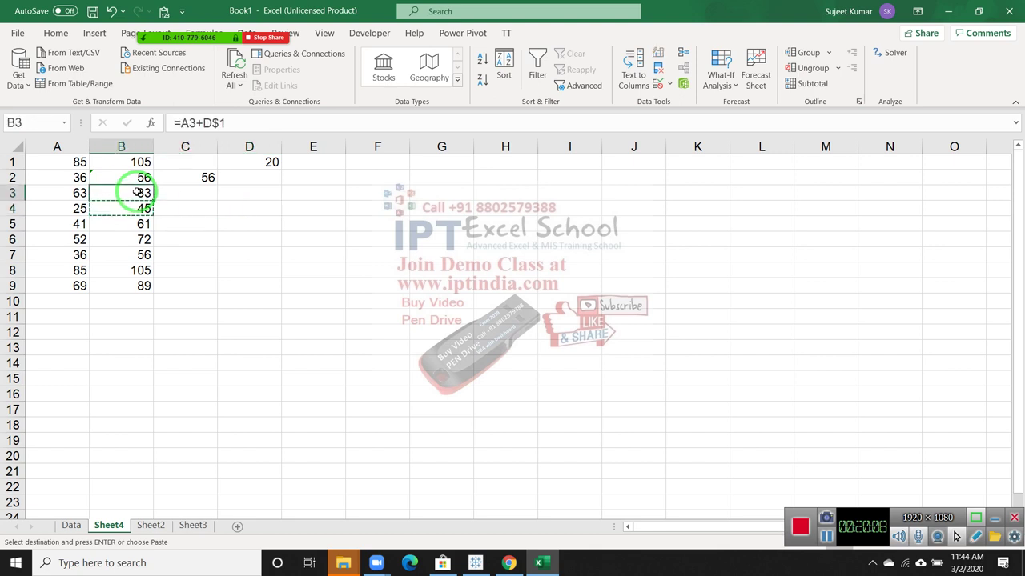
{"action": "key", "text": "Up"}
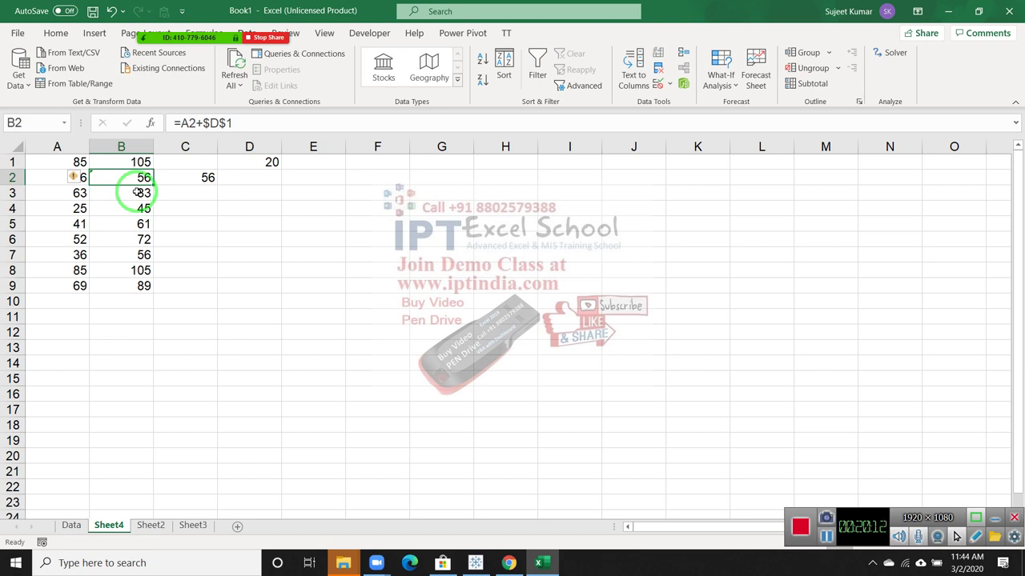
Switch to the Data sheet, check the Amt, GST, Dis and Total formulas, then select the data range
{"action": "left_click", "coordinate": [74, 528]}
{"action": "left_click", "coordinate": [505, 208]}
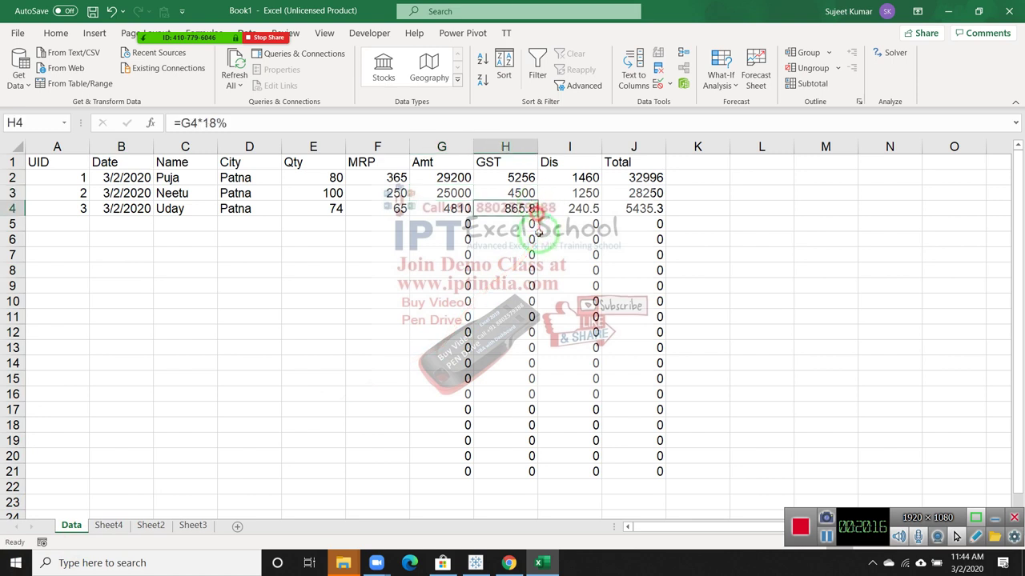
{"action": "left_click", "coordinate": [539, 286]}
{"action": "left_click", "coordinate": [659, 254]}
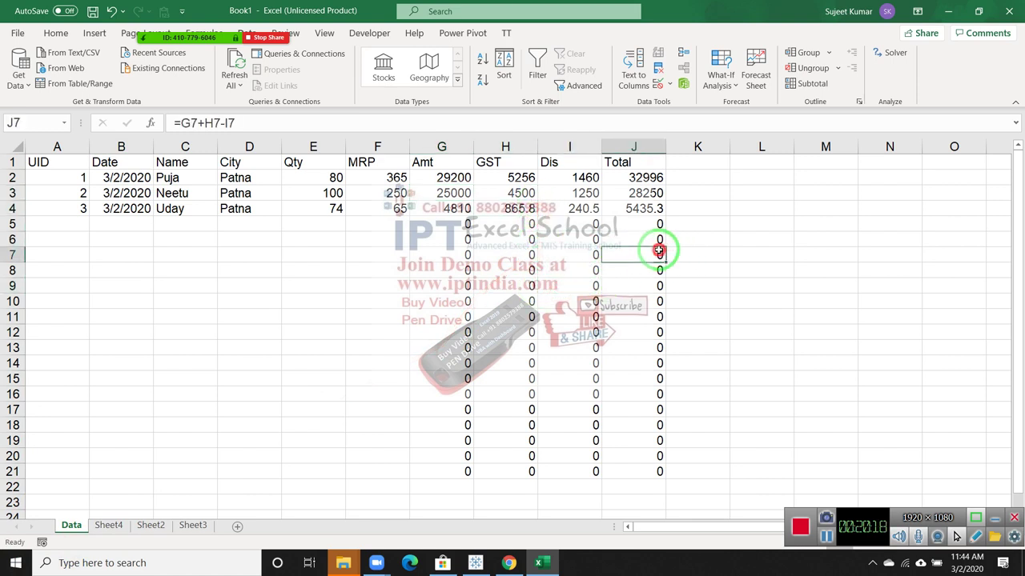
{"action": "left_click", "coordinate": [598, 286]}
{"action": "left_click", "coordinate": [512, 286]}
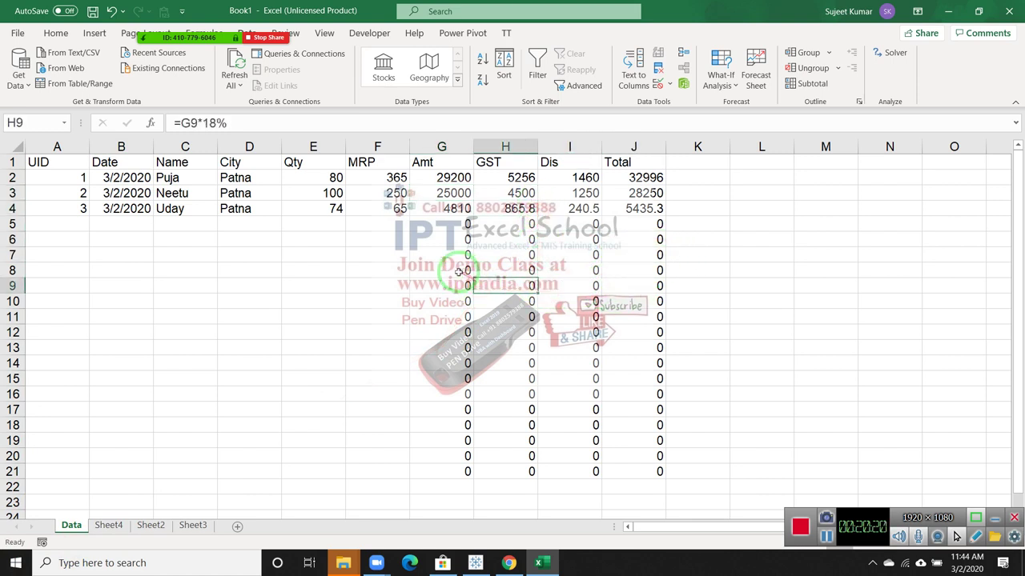
{"action": "left_click", "coordinate": [458, 270]}
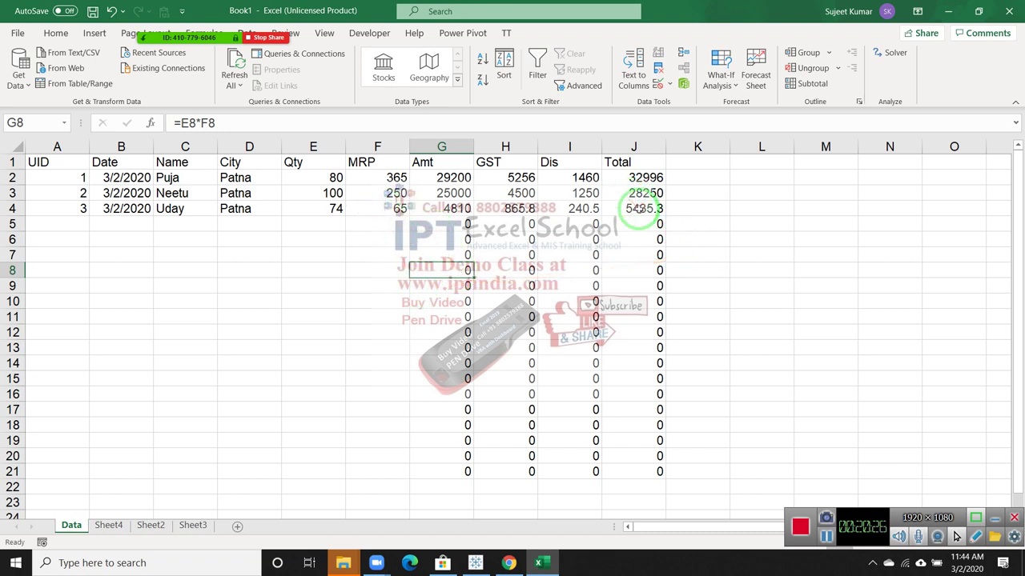
{"action": "mouse_move", "coordinate": [657, 207]}
{"action": "left_mouse_down"}
{"action": "mouse_move", "coordinate": [50, 160]}
{"action": "mouse_move", "coordinate": [661, 471]}
{"action": "left_mouse_up"}
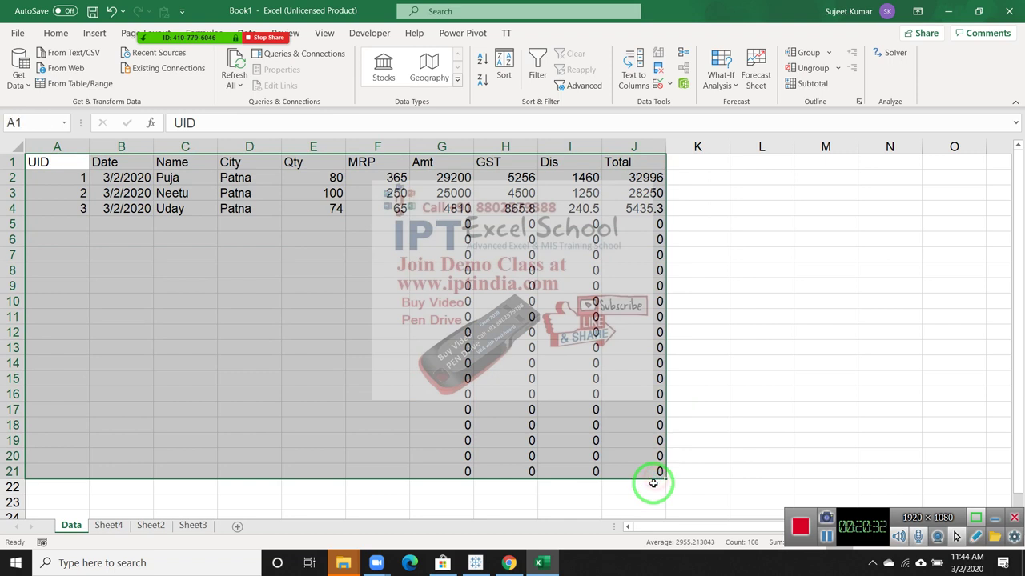
Apply All Borders to the table A1:J21
{"action": "left_click", "coordinate": [58, 31]}
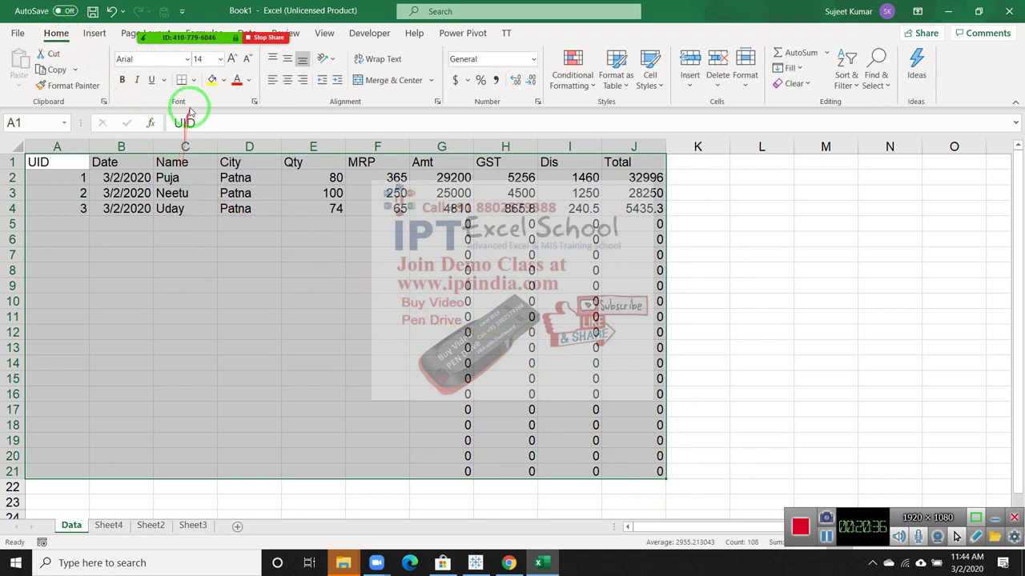
{"action": "left_click", "coordinate": [194, 81]}
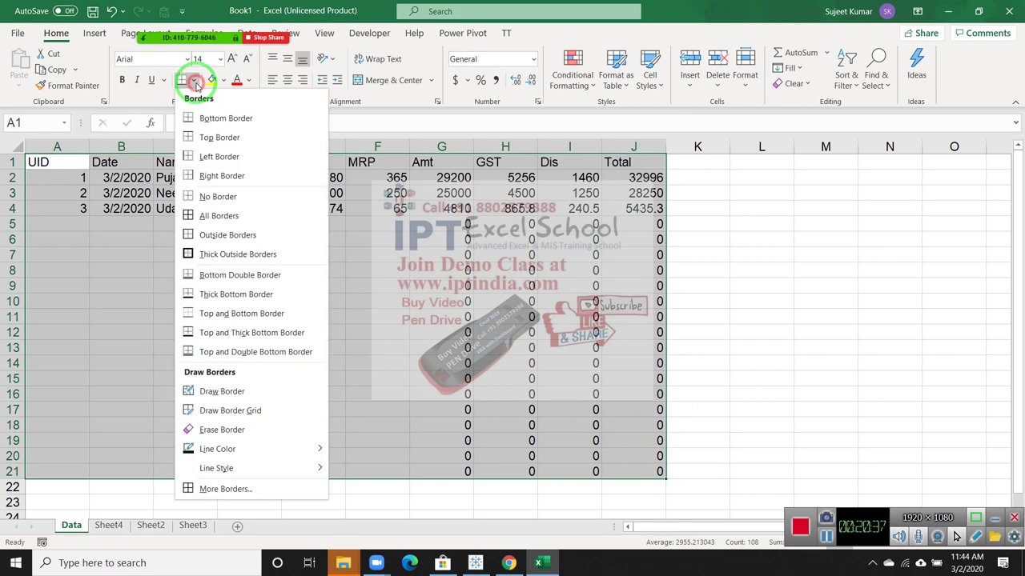
{"action": "left_click", "coordinate": [187, 216]}
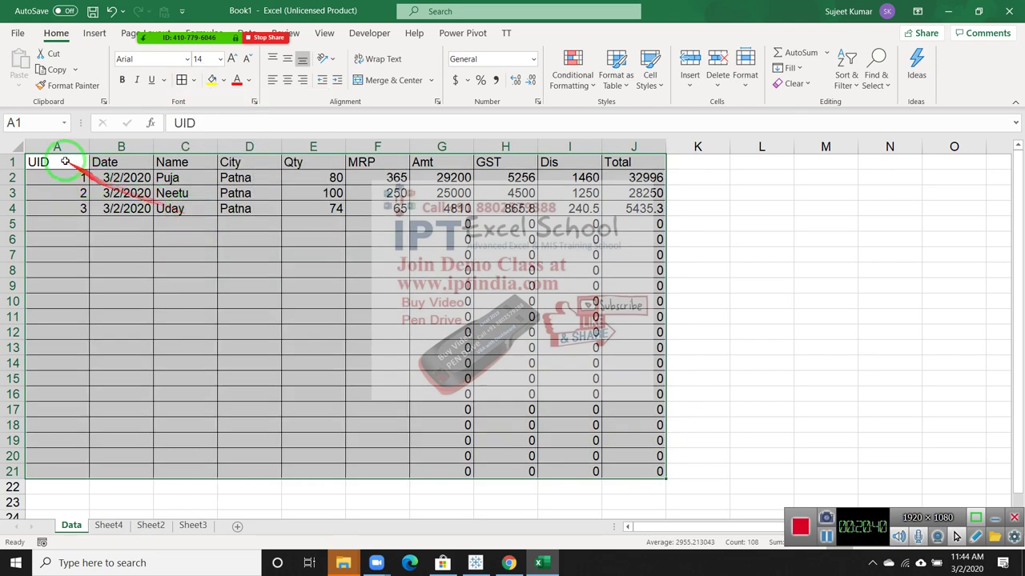
Make the header row A1:J1 bold with a green fill
{"action": "left_click_drag", "start_coordinate": [47, 162], "coordinate": [617, 124]}
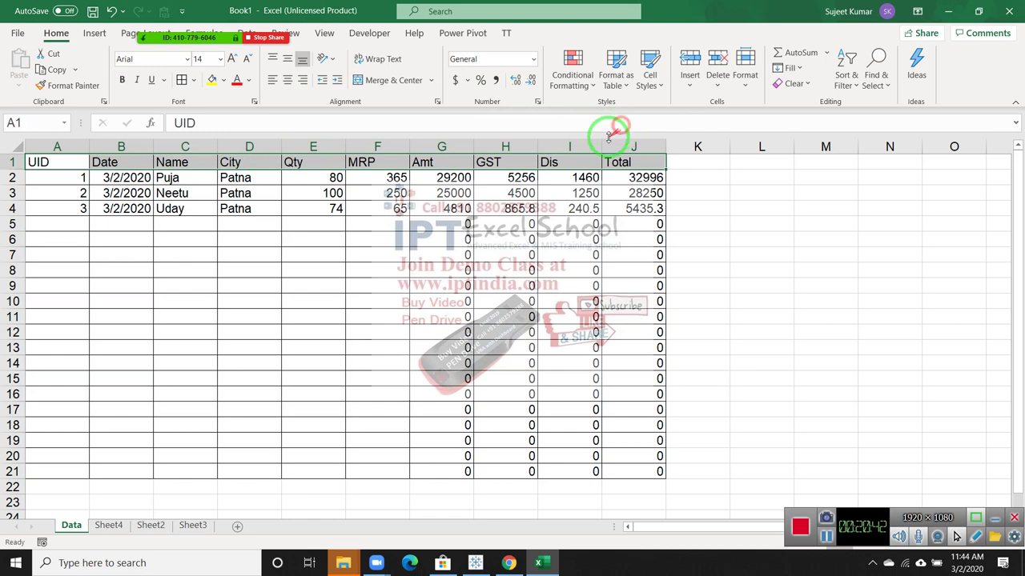
{"action": "left_click", "coordinate": [123, 81]}
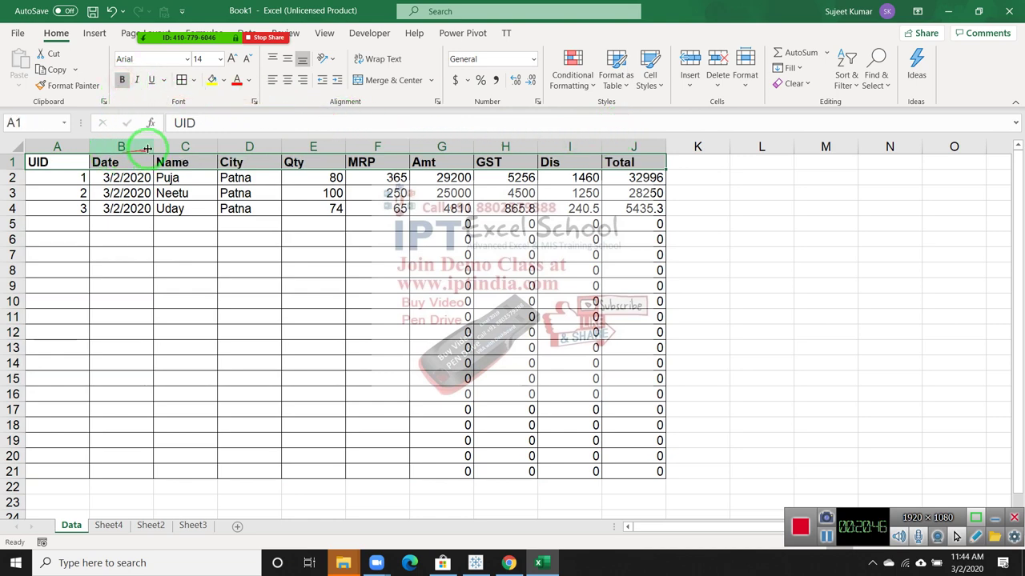
{"action": "left_click", "coordinate": [224, 81]}
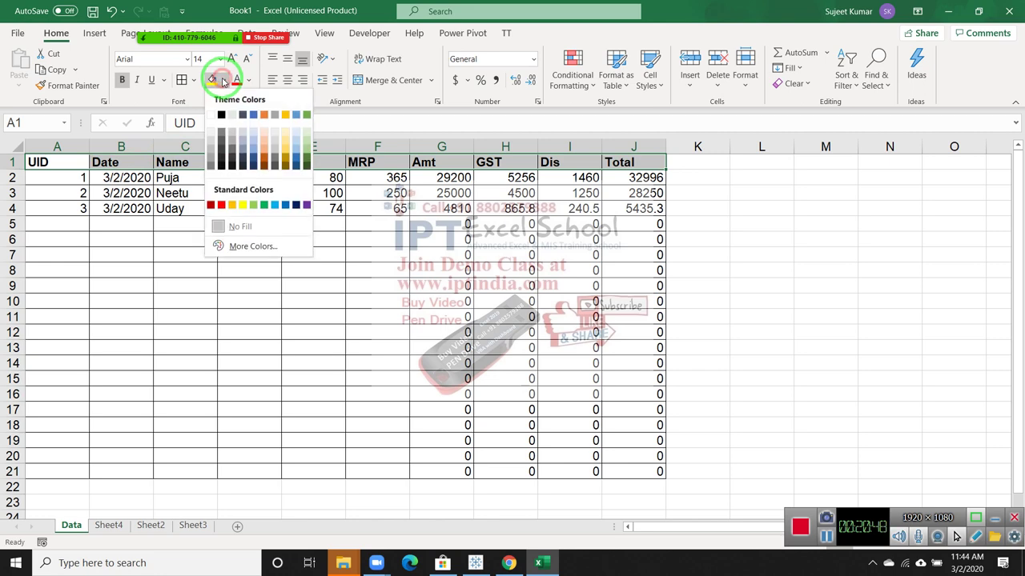
{"action": "left_click", "coordinate": [264, 206]}
{"action": "left_click", "coordinate": [248, 227]}
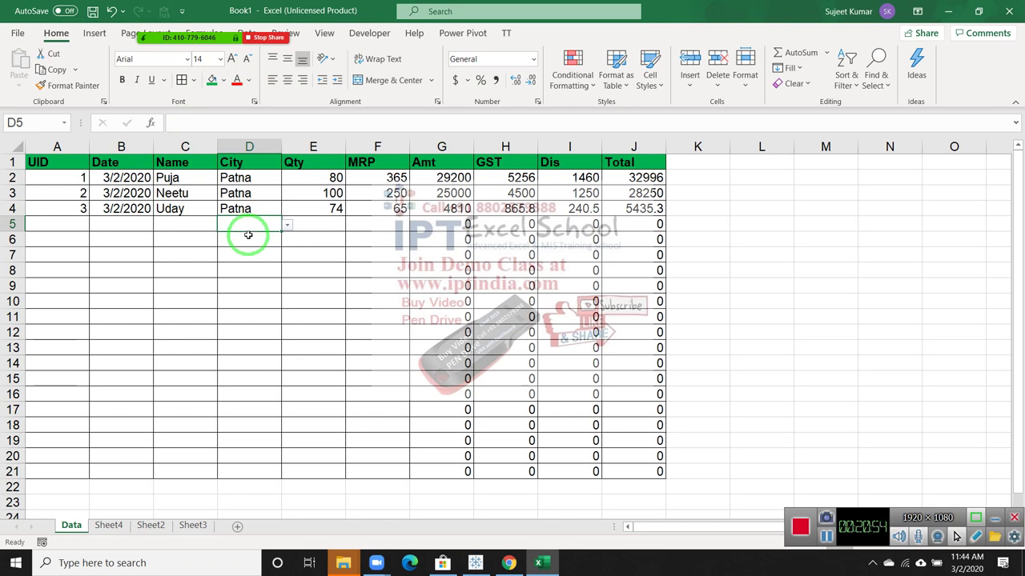
Review the formatted table and go to the File backstage
{"action": "scroll", "coordinate": [248, 235], "scroll_direction": "down", "scroll_amount": 4}
{"action": "scroll", "coordinate": [248, 234], "scroll_direction": "up", "scroll_amount": 4}
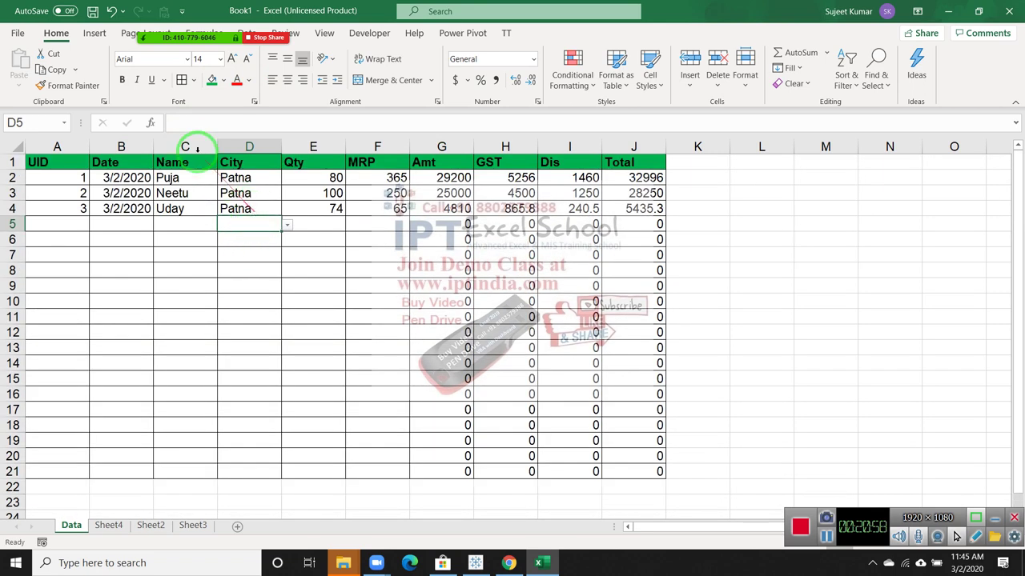
{"action": "left_click", "coordinate": [17, 33]}
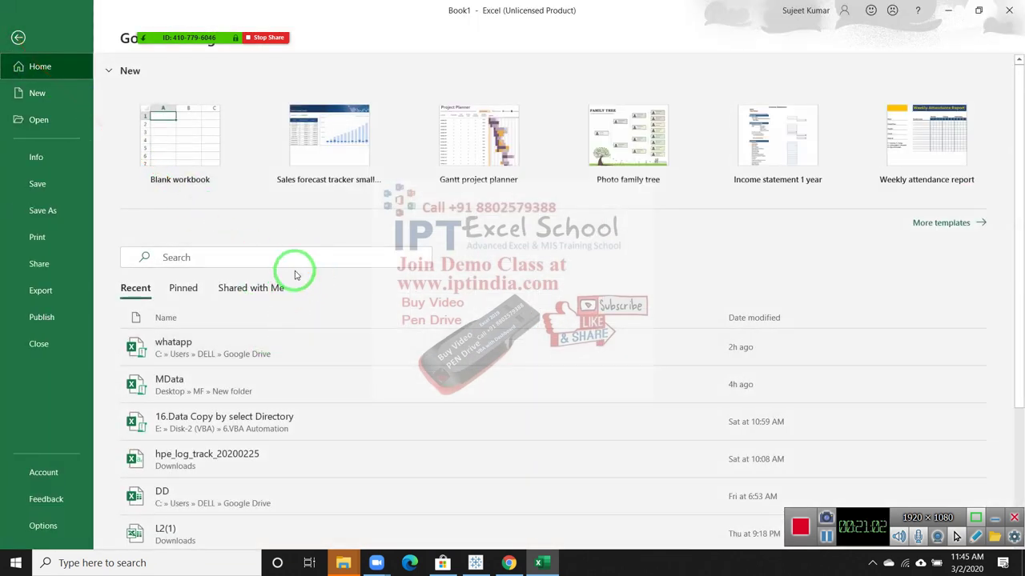
Preview the table's printout, then close the preview to return to the Data sheet
{"action": "left_click", "coordinate": [56, 241]}
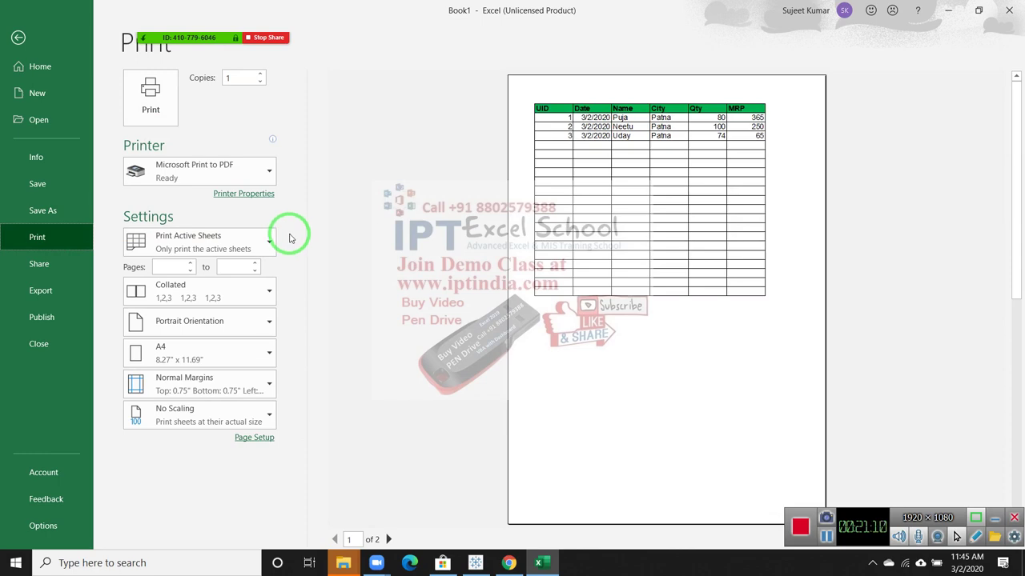
{"action": "key", "text": "Escape"}
Select some table cells, then minimize Excel to the desktop with Windows+D
{"action": "left_click", "coordinate": [286, 233]}
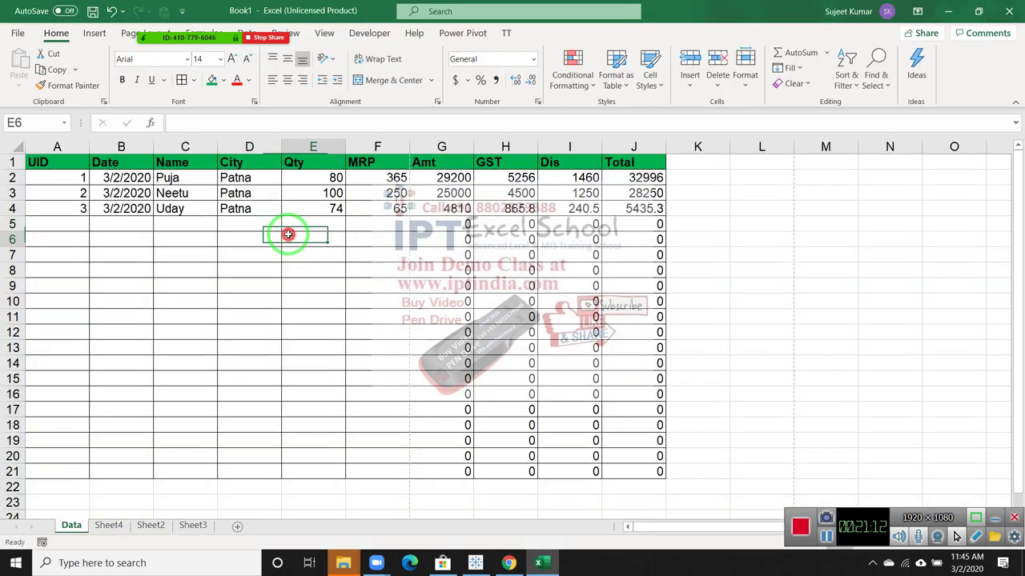
{"action": "left_click_drag", "start_coordinate": [384, 254], "coordinate": [564, 256]}
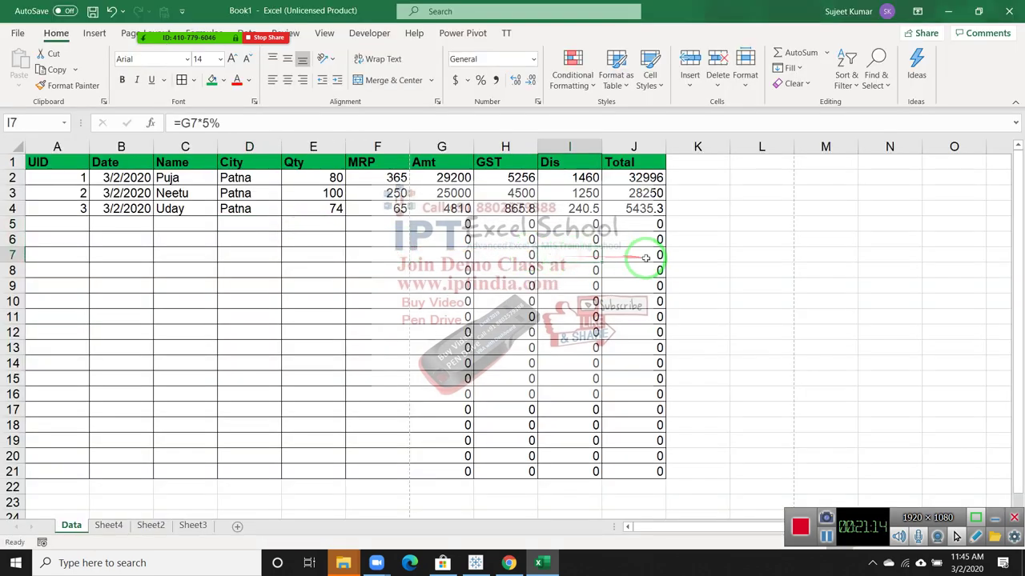
{"action": "mouse_move", "coordinate": [650, 271]}
{"action": "left_mouse_down"}
{"action": "mouse_move", "coordinate": [94, 188]}
{"action": "mouse_move", "coordinate": [66, 169]}
{"action": "left_mouse_up"}
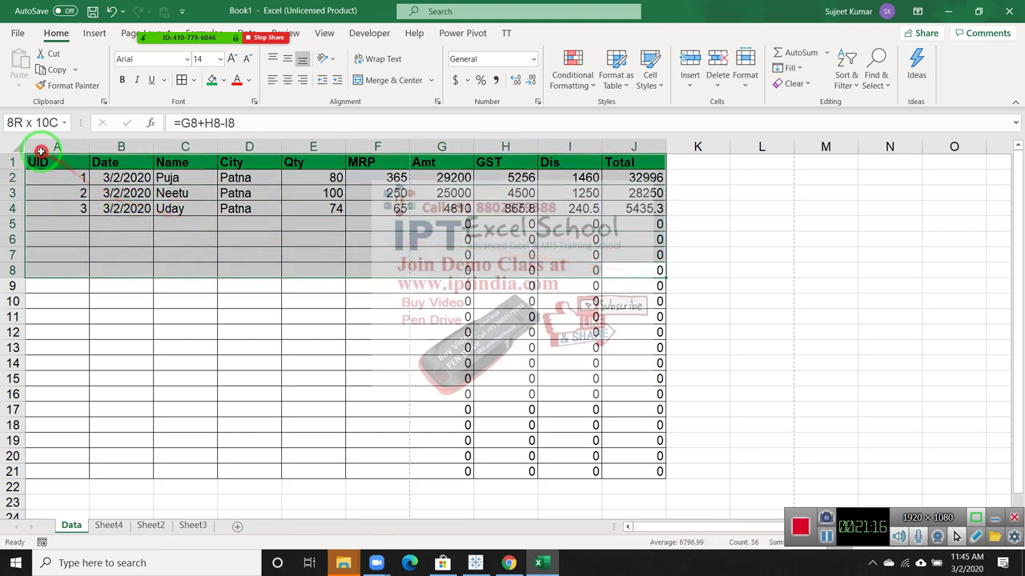
{"action": "key", "text": "super+d"}
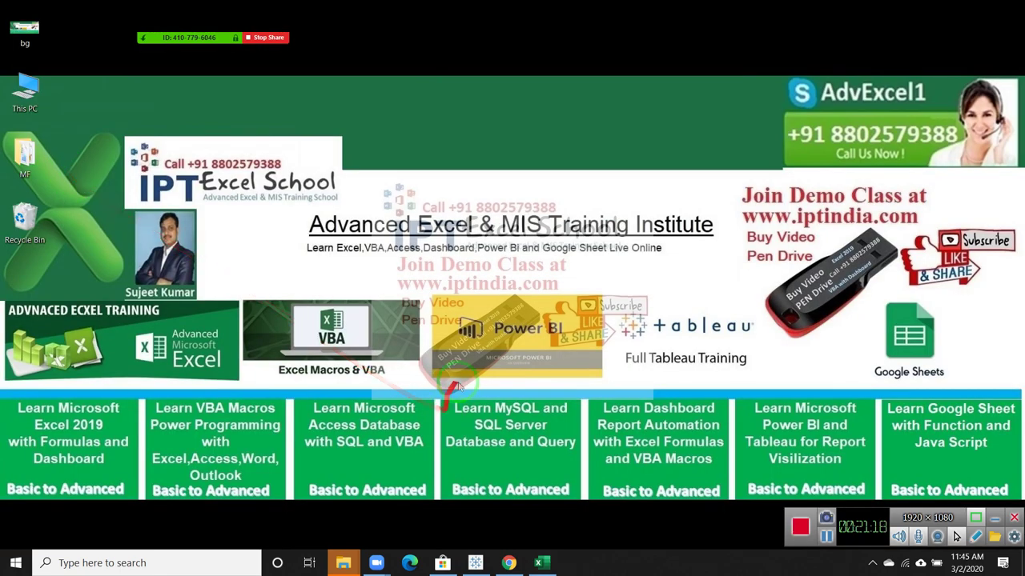